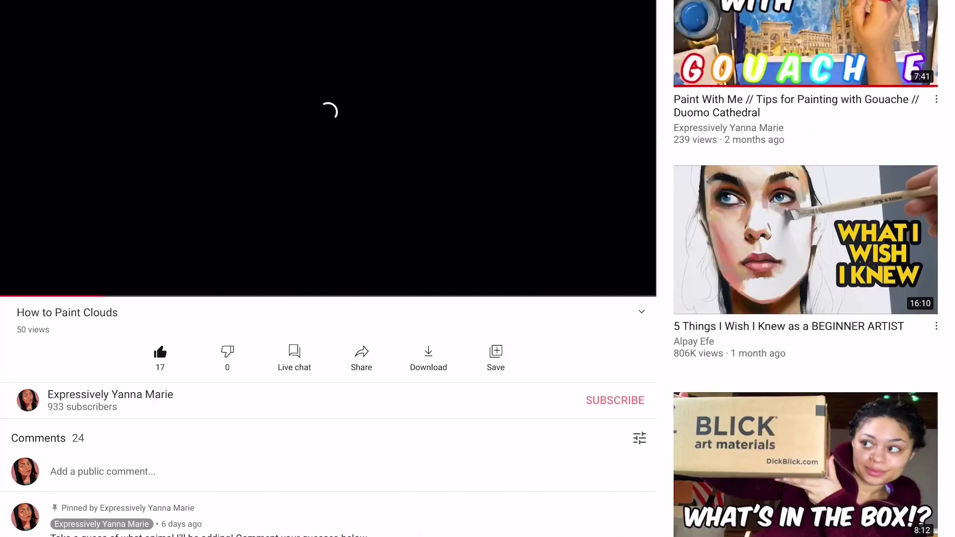
Like the dolphin and griffin guess replies in the How to Paint Clouds comments.
scroll(328, 418, down, 3)
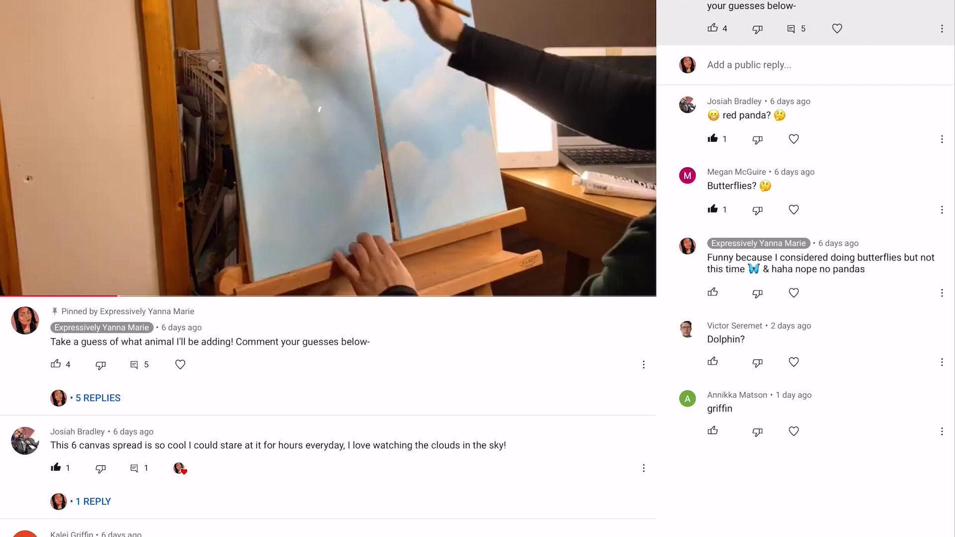
click(713, 361)
click(713, 431)
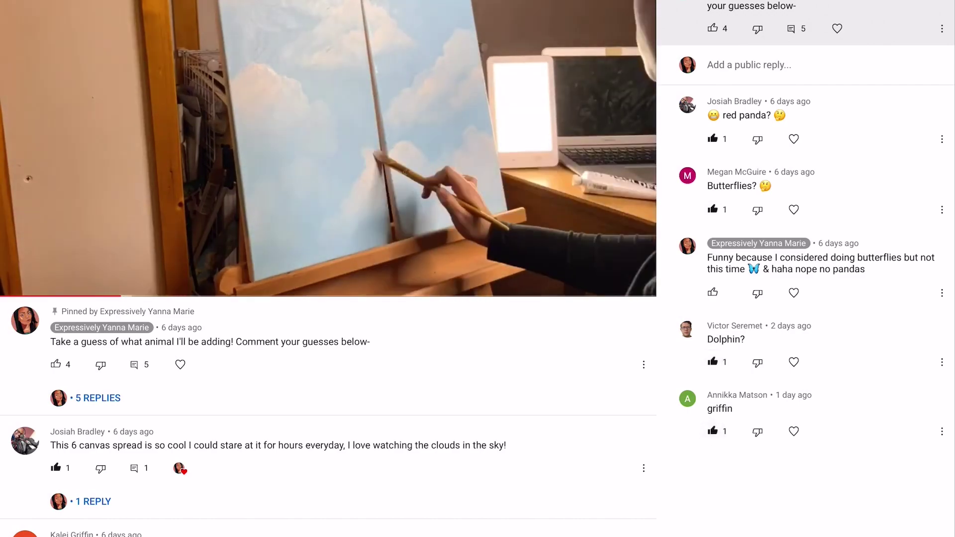
scroll(329, 417, down, 4)
scroll(328, 417, down, 2)
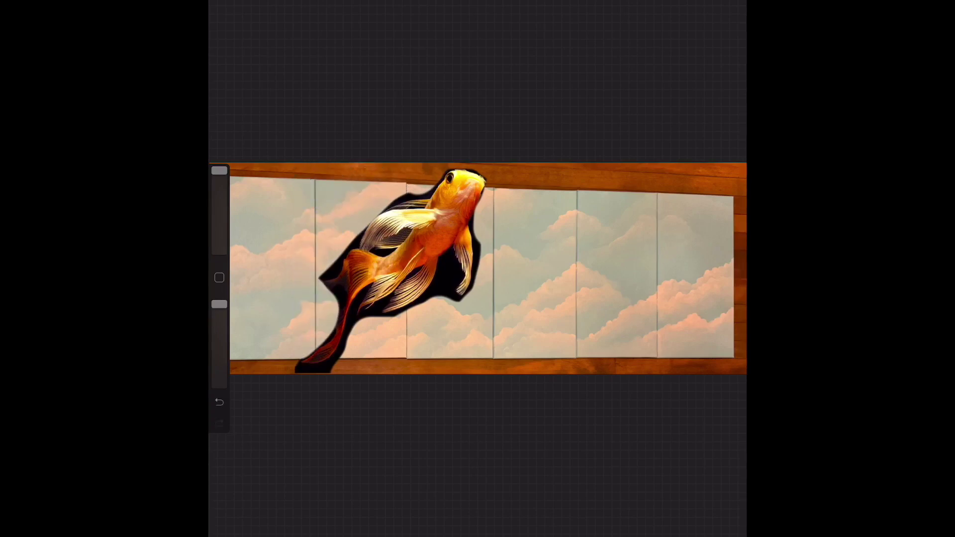
Shrink the eraser and erase the goldfish's black outline below and right of the fin.
mouse_move(220, 304)
mouse_down()
mouse_move(219, 334)
mouse_move(220, 305)
mouse_up()
drag(219, 171, 219, 209)
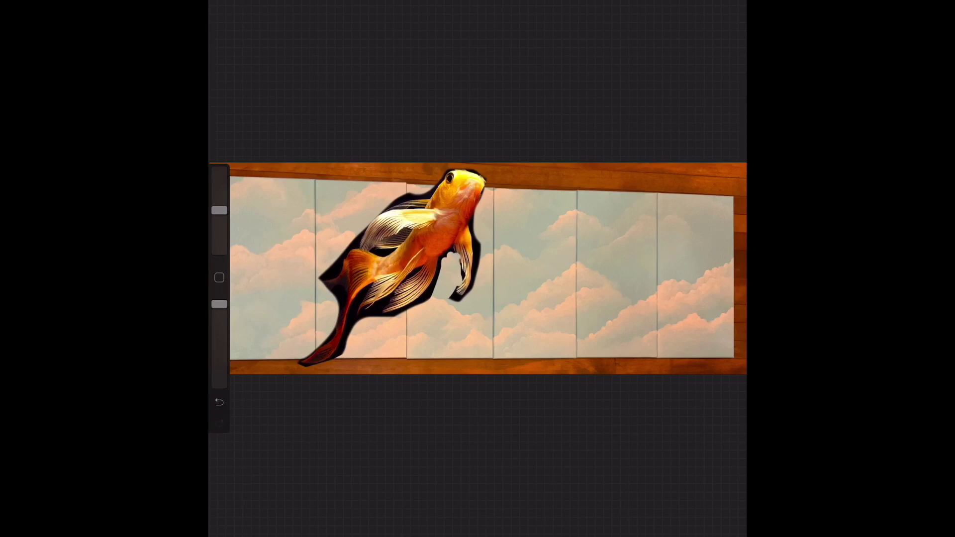
scroll(449, 282, up, 5)
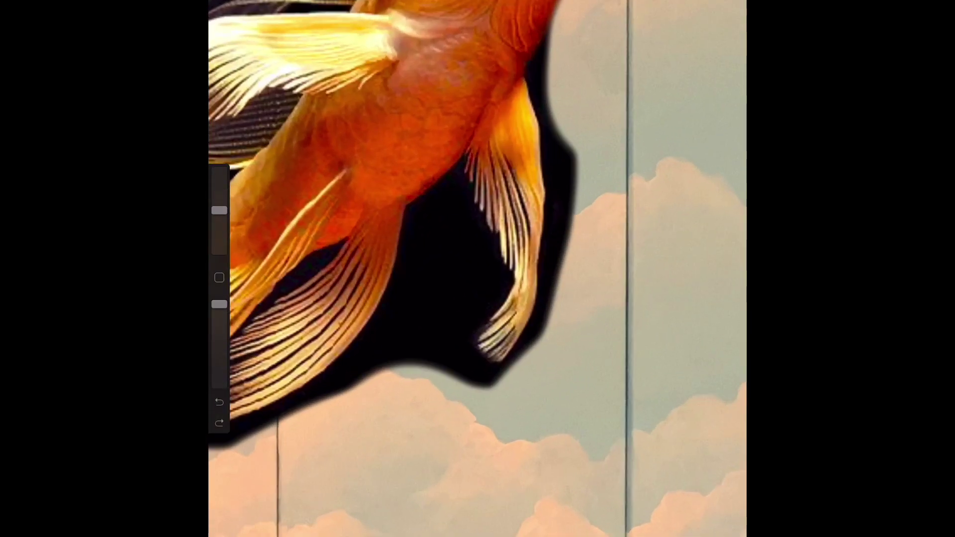
drag(440, 264, 358, 389)
mouse_move(430, 234)
mouse_down()
mouse_move(477, 283)
mouse_move(423, 365)
mouse_up()
drag(543, 319, 562, 164)
Erase the black shadow above the upper fin and along the goldfish's tail.
scroll(478, 268, down, 5)
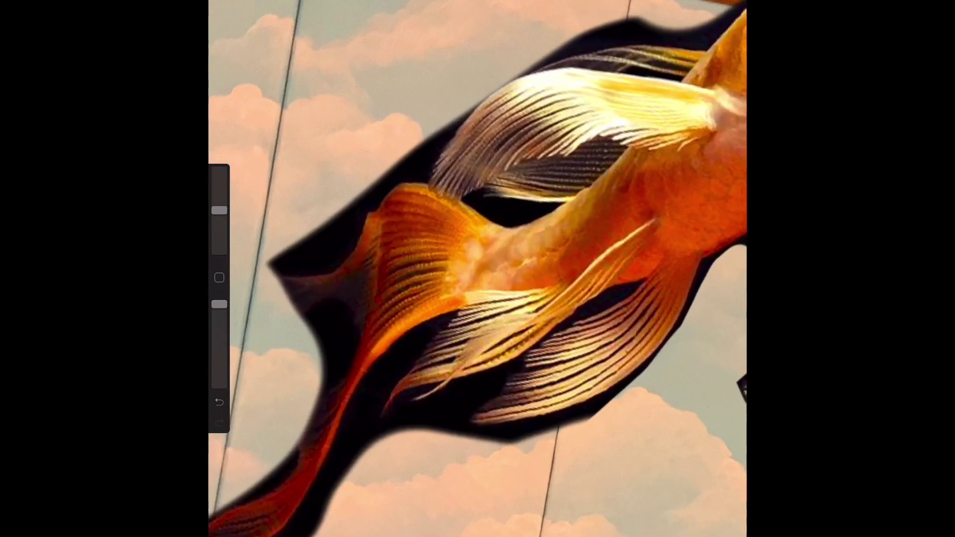
drag(687, 10, 537, 74)
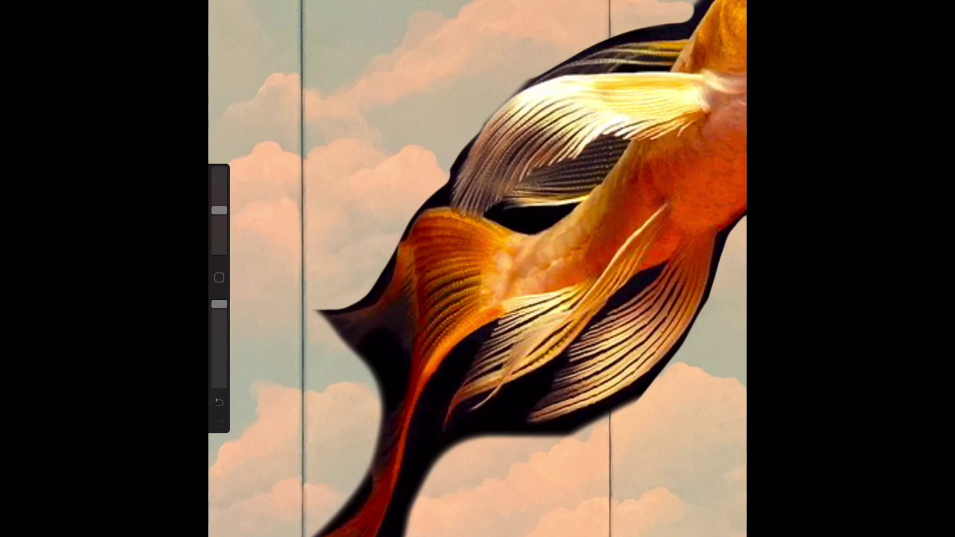
scroll(478, 269, down, 5)
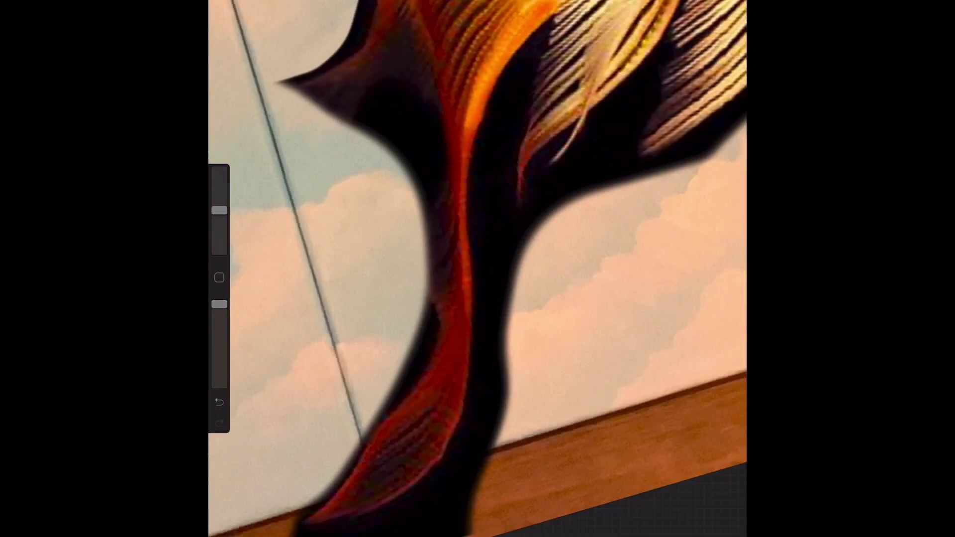
drag(472, 497, 557, 433)
mouse_move(448, 488)
mouse_down()
mouse_move(572, 378)
mouse_move(567, 258)
mouse_up()
mouse_move(557, 398)
mouse_down()
mouse_move(562, 214)
mouse_move(593, 120)
mouse_move(642, 90)
mouse_up()
key(ctrl+z)
mouse_move(523, 119)
mouse_down()
mouse_move(567, 268)
mouse_move(502, 493)
mouse_up()
drag(537, 423, 447, 497)
With an even smaller eraser, clear the thin dark shadow beside the fin.
drag(219, 211, 219, 225)
drag(535, 122, 536, 82)
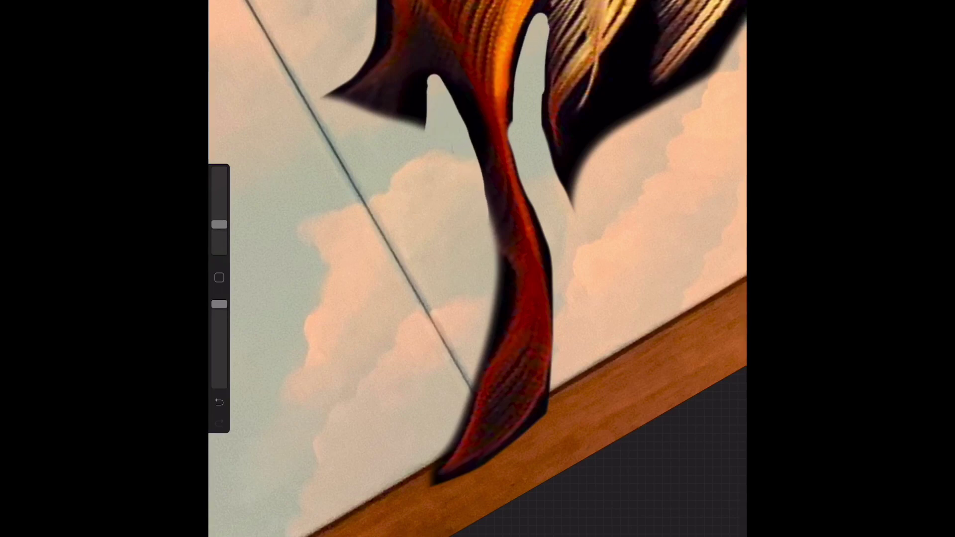
drag(622, 94, 567, 204)
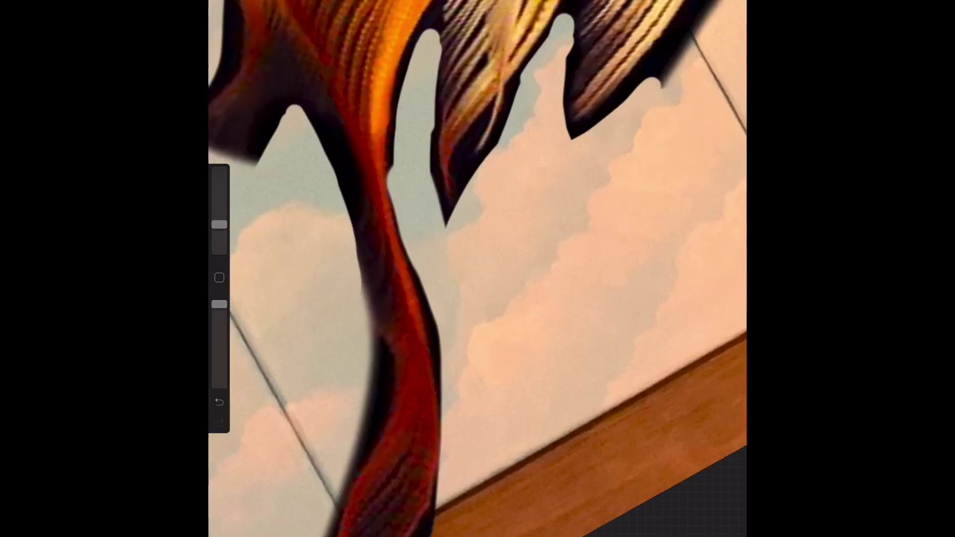
Shrink the goldfish and move it into the fifth panel.
drag(477, 199, 448, 399)
scroll(478, 269, down, 5)
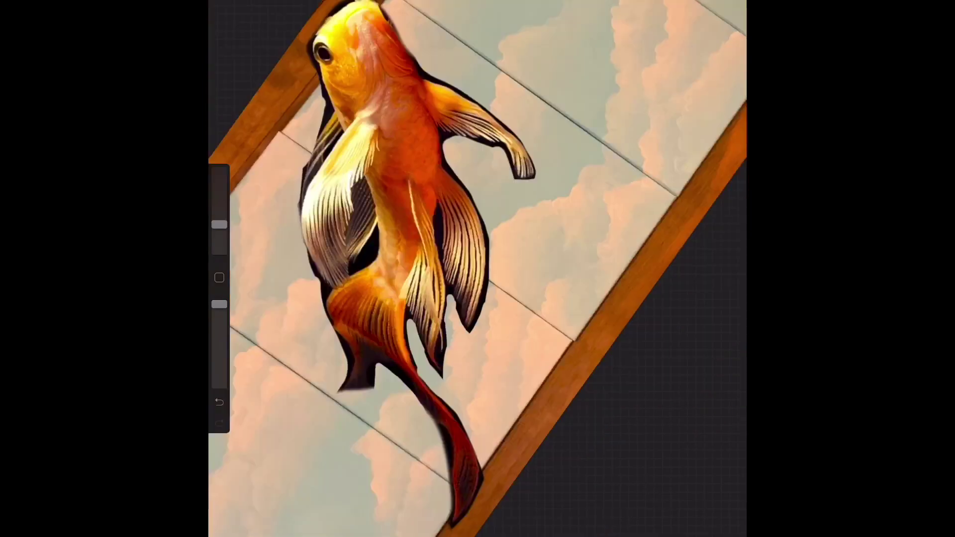
drag(491, 166, 438, 224)
mouse_move(406, 267)
mouse_down()
mouse_move(309, 313)
mouse_move(506, 269)
mouse_move(634, 257)
mouse_move(619, 287)
mouse_up()
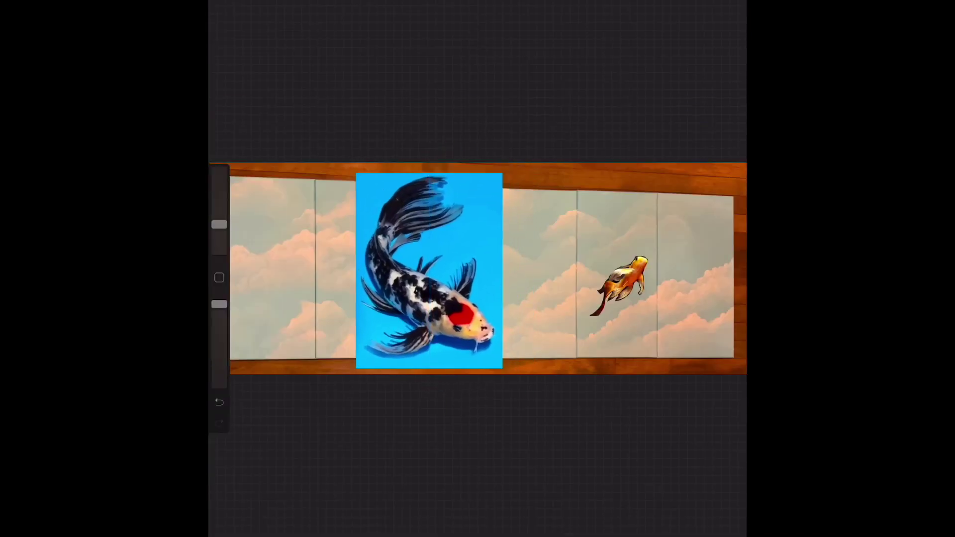
Erase the koi photo's blue background along its right edge into a cloud shape.
scroll(448, 298, up, 5)
drag(497, 349, 557, 20)
scroll(478, 269, up, 5)
drag(527, 149, 512, 294)
mouse_move(488, 129)
mouse_down()
mouse_move(492, 323)
mouse_move(383, 314)
mouse_up()
scroll(477, 269, down, 3)
drag(612, 139, 528, 213)
key(ctrl+z)
Carve the blue top edge above the koi's fin into wavy scallops.
drag(423, 219, 612, 199)
drag(493, 217, 657, 251)
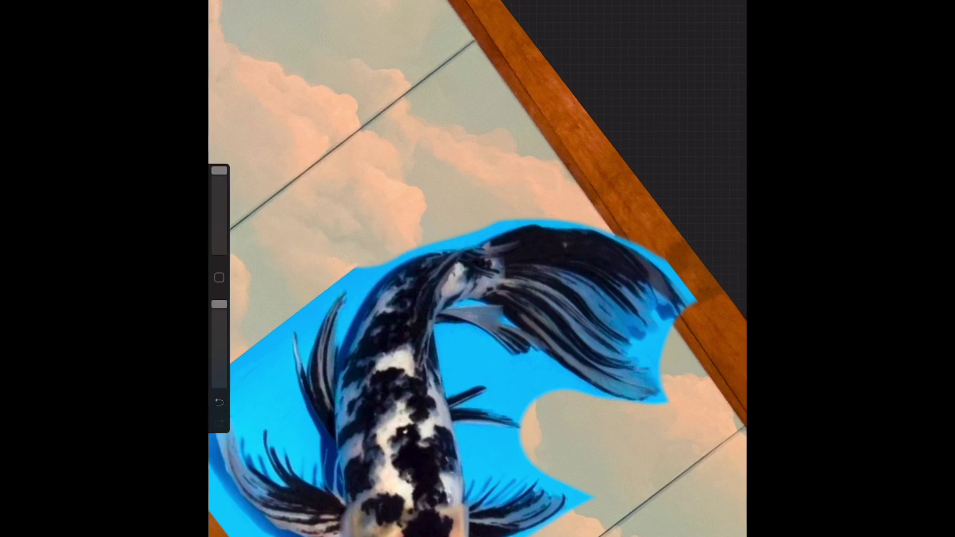
scroll(478, 269, up, 3)
drag(403, 209, 567, 219)
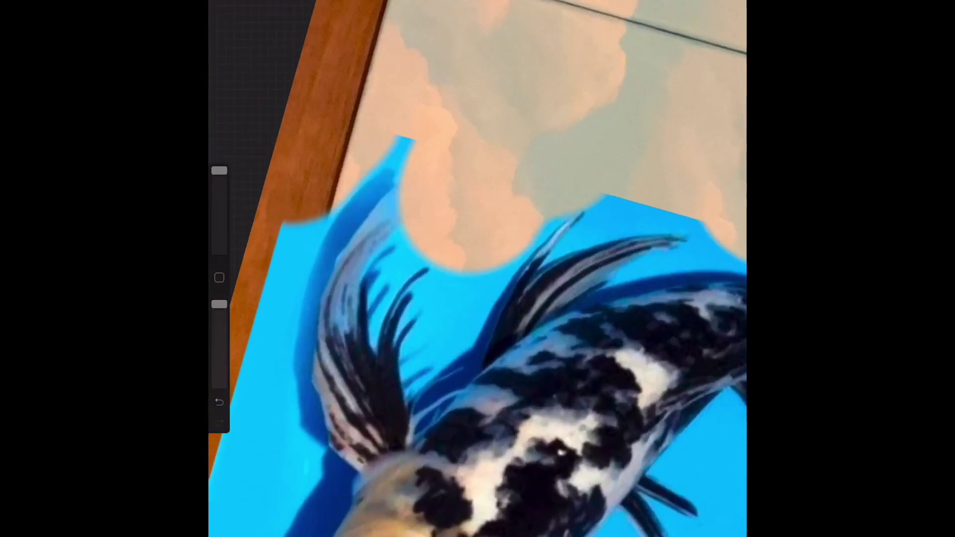
drag(398, 209, 269, 293)
scroll(478, 269, down, 3)
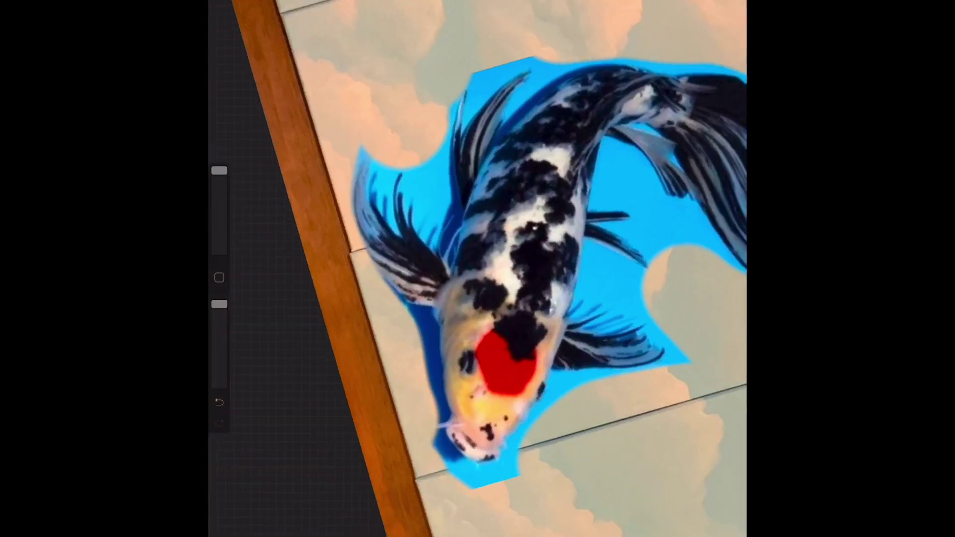
key(ctrl+z)
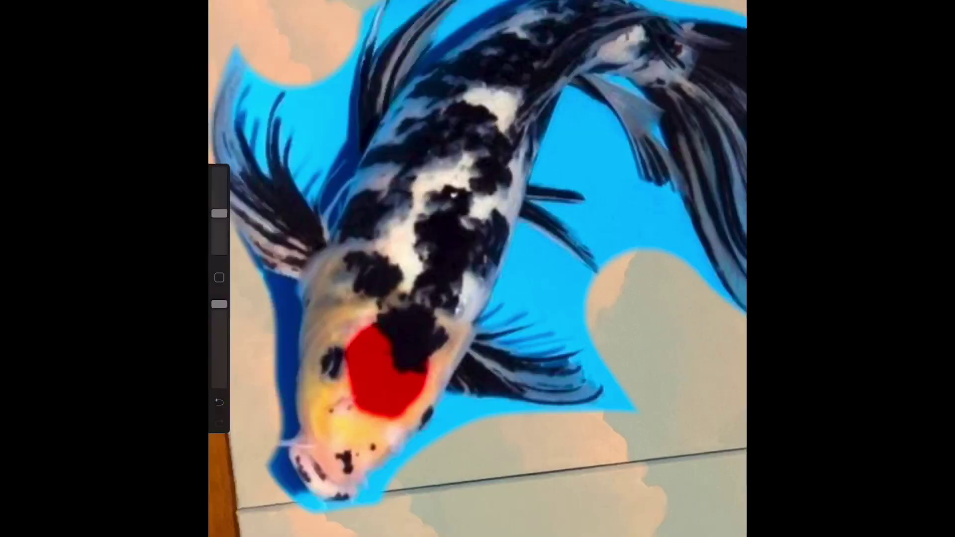
Clear the blue background below the fin and down the right side to the clouds.
scroll(478, 268, up, 5)
mouse_move(403, 189)
mouse_down()
mouse_move(358, 279)
mouse_move(498, 498)
mouse_up()
mouse_move(473, 368)
mouse_down()
mouse_move(448, 214)
mouse_move(403, 170)
mouse_move(503, 105)
mouse_move(528, 209)
mouse_move(448, 278)
mouse_up()
scroll(478, 269, up, 5)
drag(398, 224, 468, 358)
drag(448, 399, 378, 398)
mouse_move(364, 289)
mouse_down()
mouse_move(408, 303)
mouse_move(527, 448)
mouse_up()
drag(508, 369, 557, 527)
drag(537, 289, 606, 434)
scroll(478, 269, down, 5)
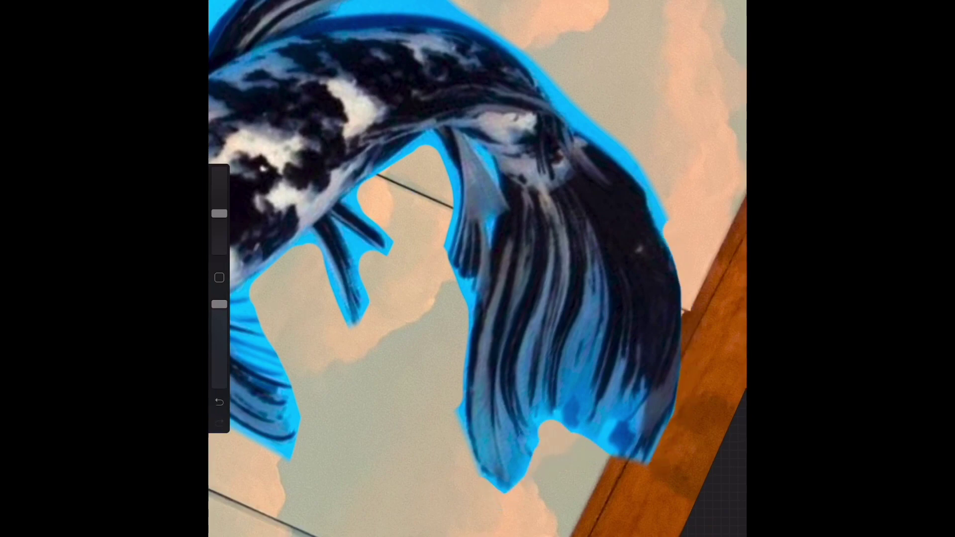
Cut the remaining blue around the fin into pointed edges against the clouds.
scroll(478, 269, up, 5)
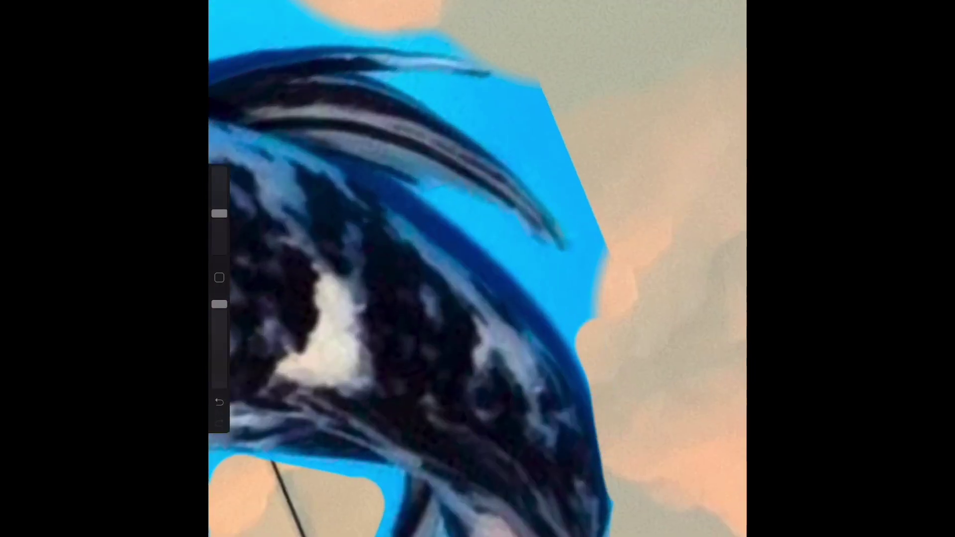
mouse_move(587, 324)
mouse_down()
mouse_move(430, 204)
mouse_move(597, 304)
mouse_up()
drag(607, 269, 438, 82)
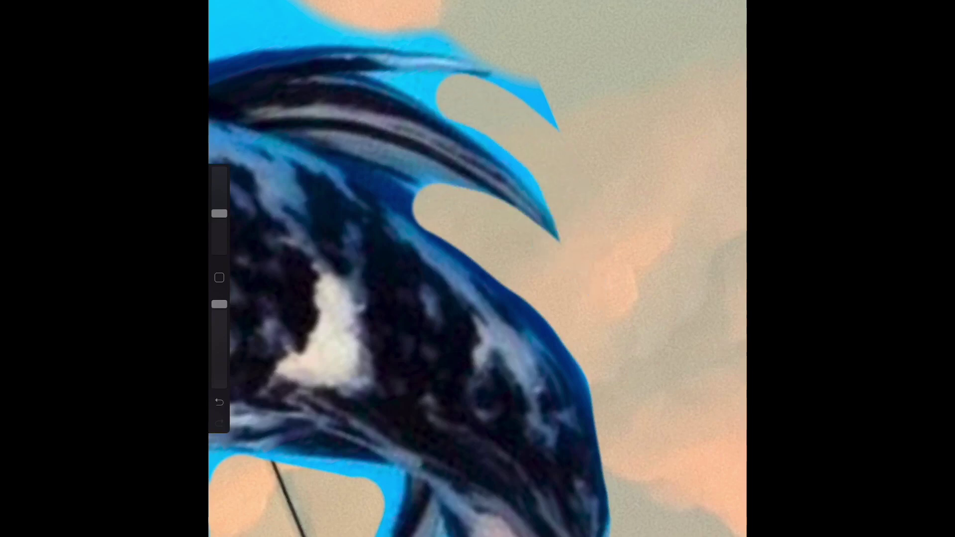
scroll(477, 269, down, 3)
mouse_move(477, 214)
mouse_down()
mouse_move(378, 189)
mouse_move(393, 141)
mouse_move(496, 184)
mouse_up()
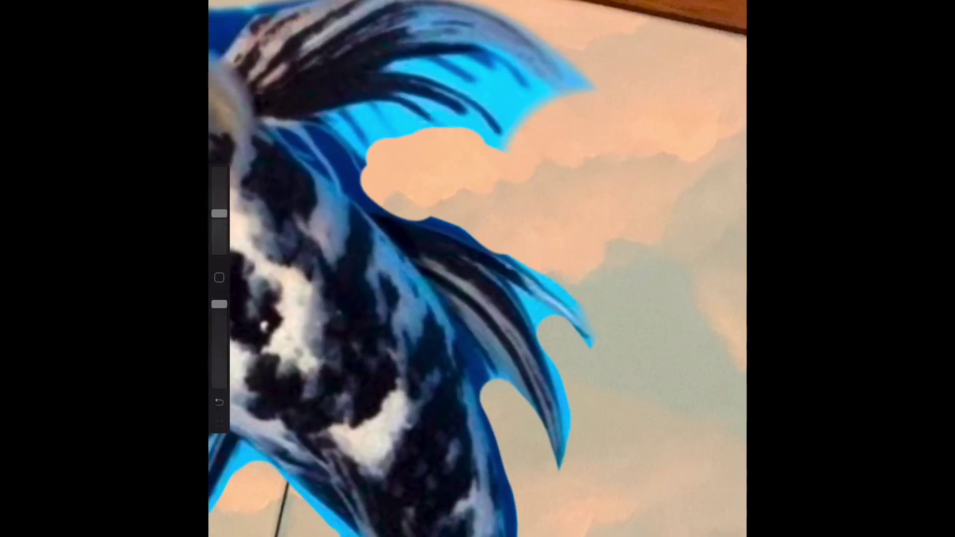
scroll(478, 268, down, 5)
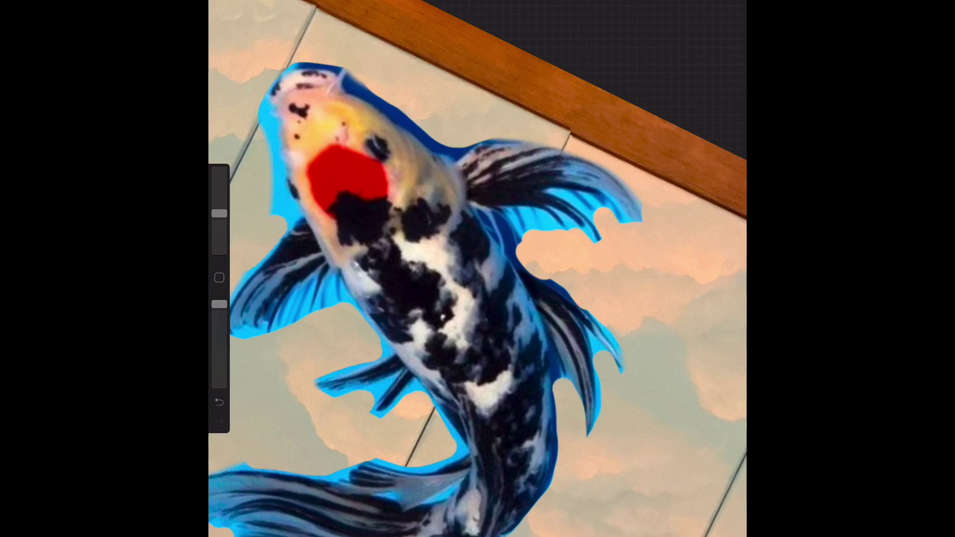
scroll(478, 268, down, 10)
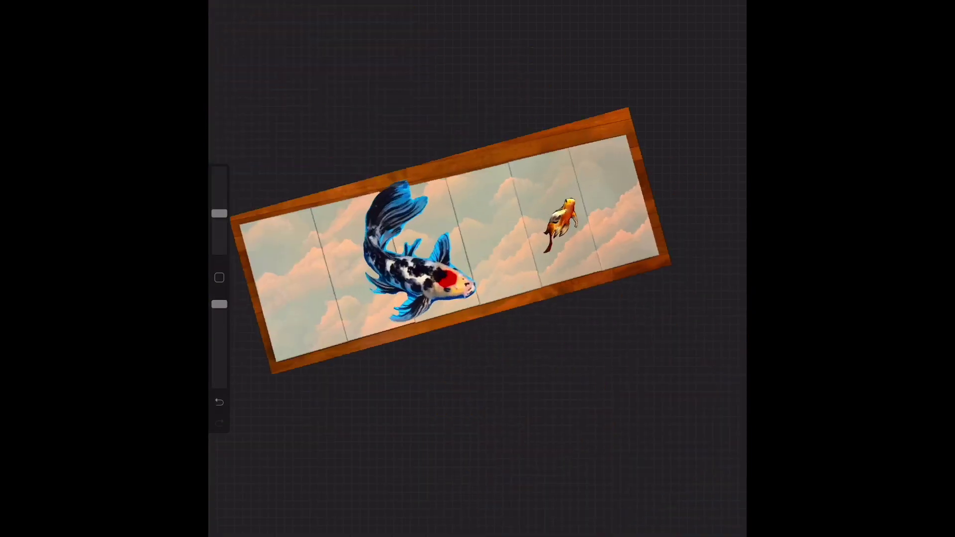
Shrink the black-and-white koi, tilt it, and commit it low in the first panel.
drag(330, 111, 412, 219)
drag(439, 254, 273, 256)
mouse_move(275, 202)
mouse_down()
mouse_move(244, 201)
mouse_move(273, 189)
mouse_move(244, 201)
mouse_up()
drag(279, 254, 301, 260)
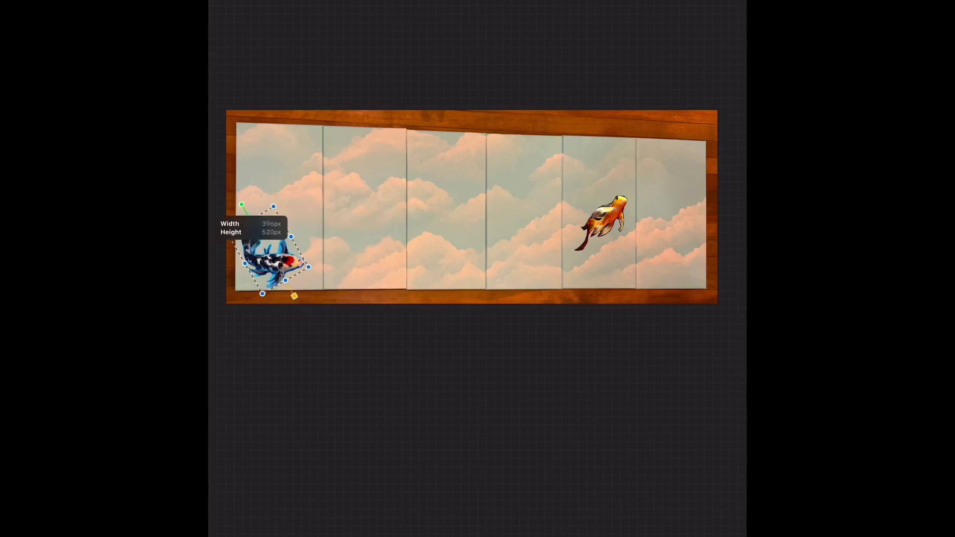
key(v)
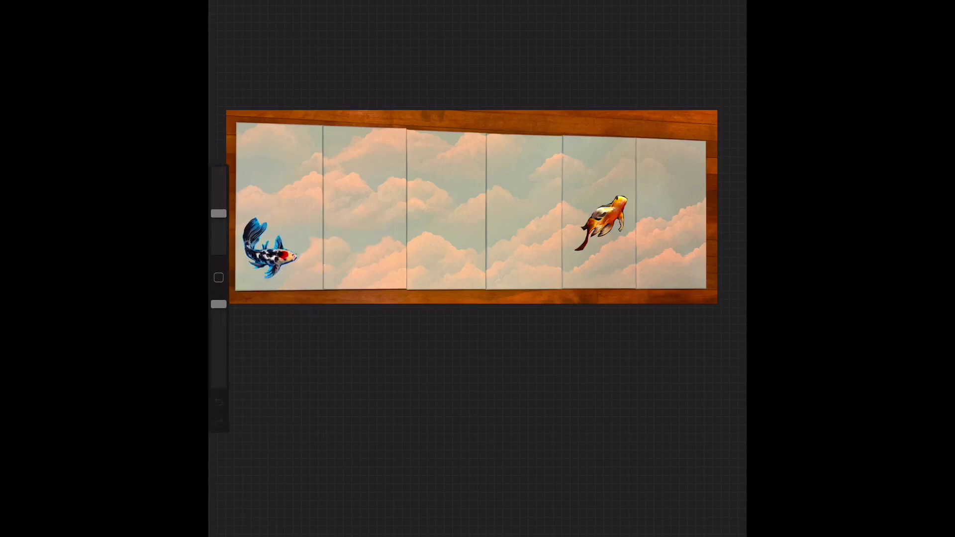
click(238, 5)
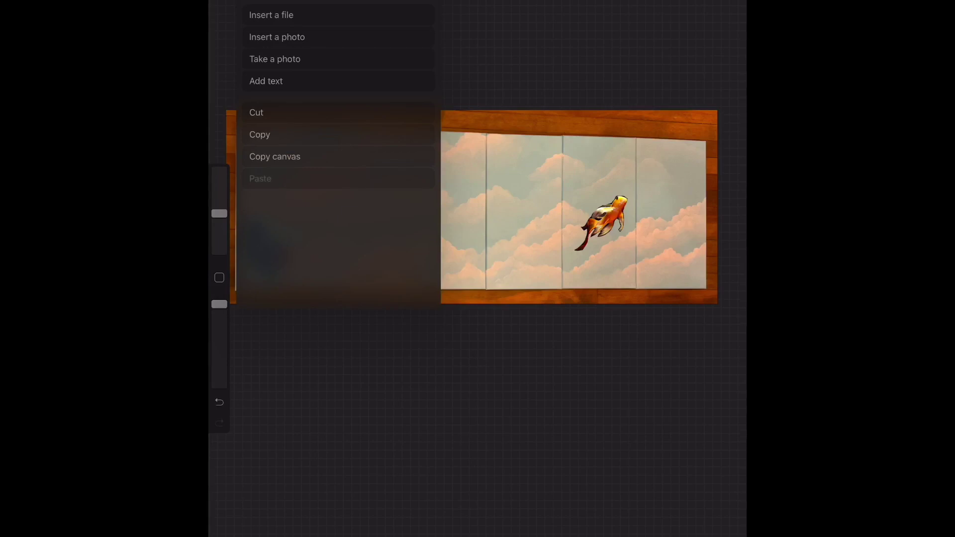
Insert the orange-and-white koi photo onto the canvas.
click(277, 37)
click(582, 457)
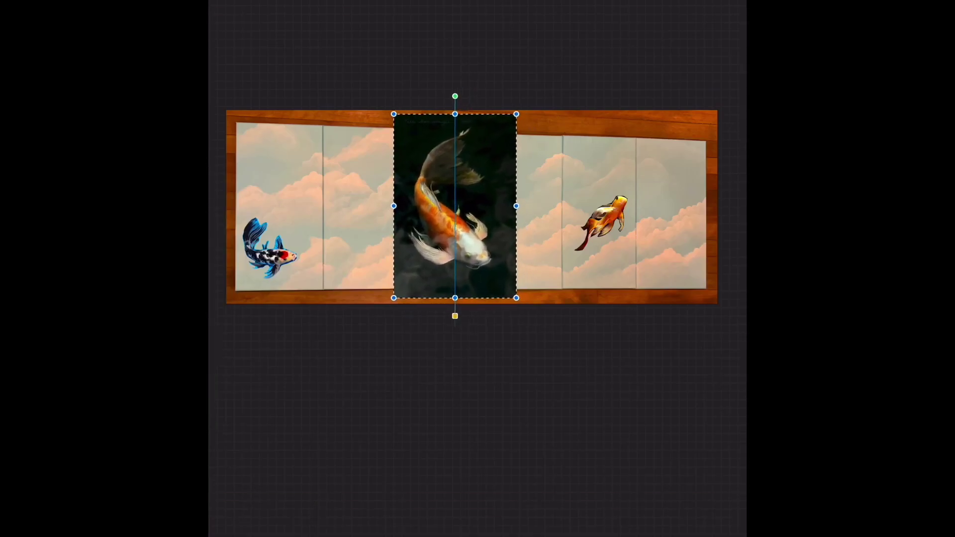
scroll(478, 209, up, 2)
scroll(478, 209, up, 3)
With the eraser at maximum size, erase the koi's dark background around the body, tail and lower left.
drag(219, 213, 220, 171)
mouse_move(502, 164)
mouse_down()
mouse_move(477, 84)
mouse_move(423, 15)
mouse_move(378, 10)
mouse_up()
drag(463, 140, 503, 234)
mouse_move(438, 115)
mouse_down()
mouse_move(393, 209)
mouse_move(498, 358)
mouse_move(423, 378)
mouse_up()
drag(472, 299, 408, 388)
drag(413, 348, 348, 398)
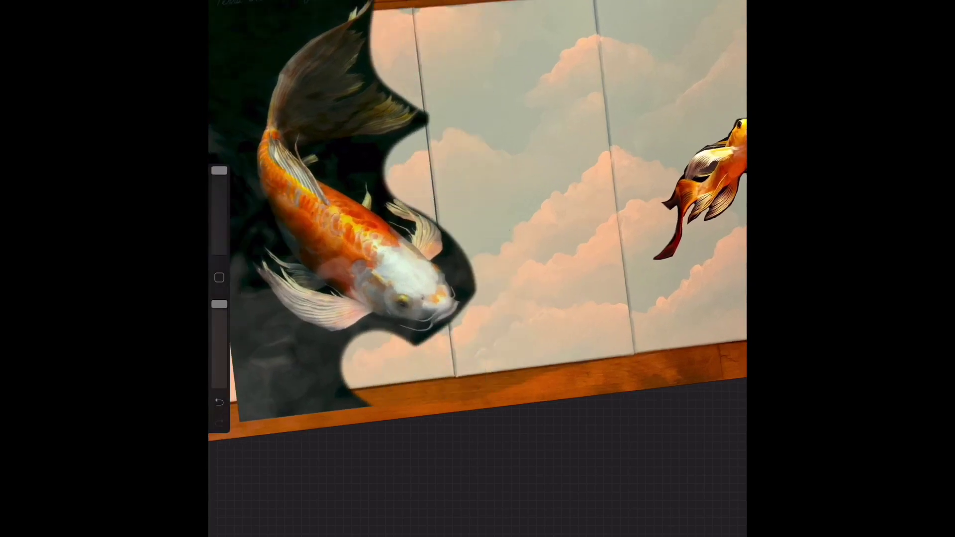
drag(378, 333, 279, 408)
drag(289, 364, 239, 408)
Erase the dark upper-left corner and wedge, then refine the body's edge with a smaller eraser.
scroll(478, 269, down, 3)
mouse_move(473, 65)
mouse_down()
mouse_move(557, 94)
mouse_move(443, 195)
mouse_move(433, 268)
mouse_up()
drag(406, 341, 441, 278)
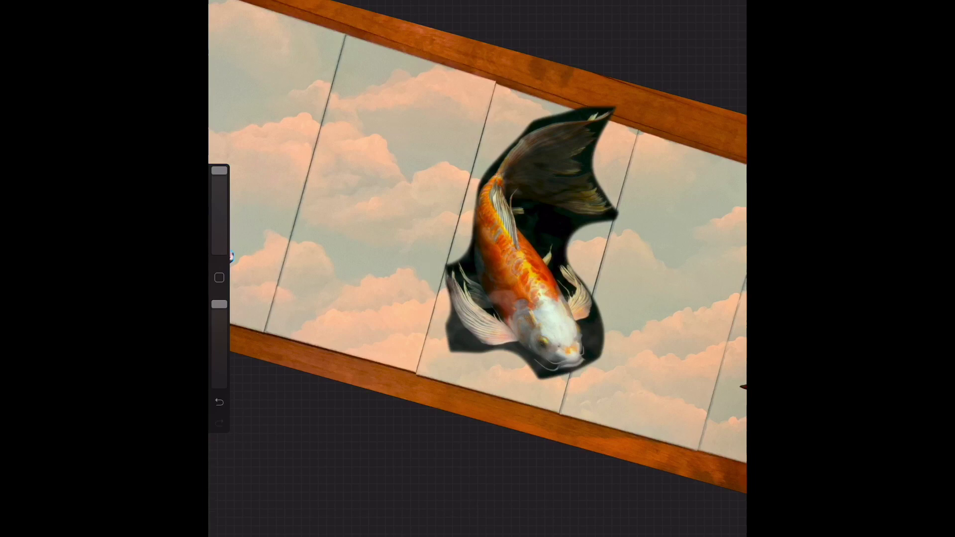
drag(220, 171, 220, 218)
scroll(477, 268, up, 5)
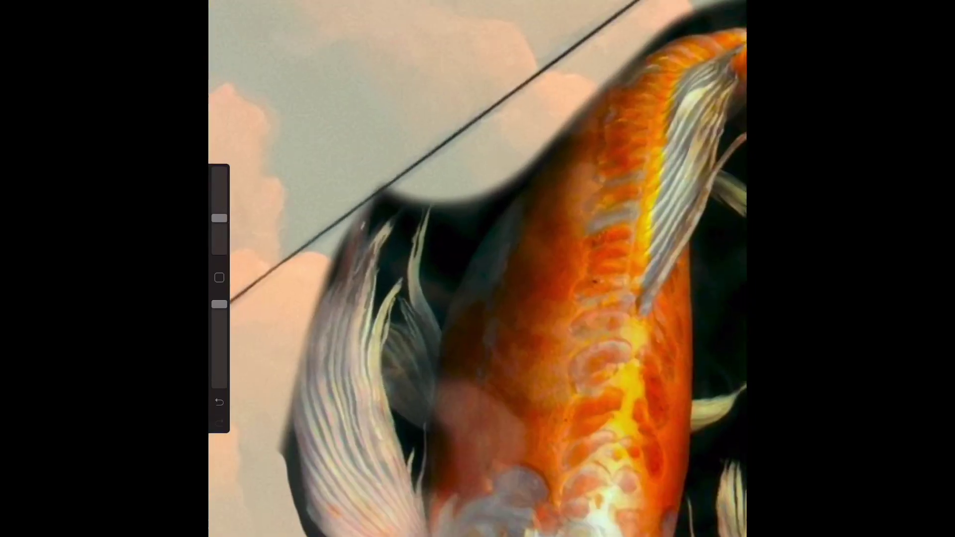
drag(453, 196, 450, 257)
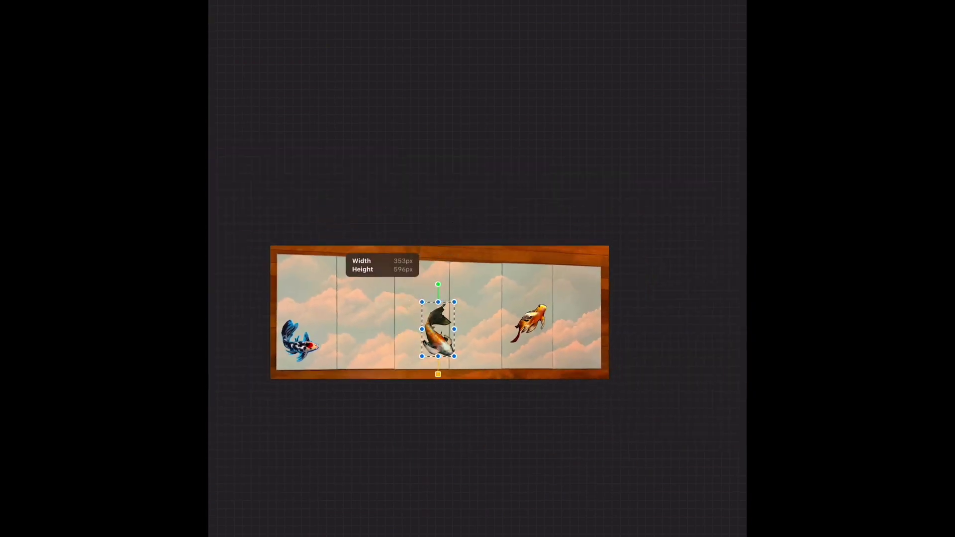
Shrink the orange koi, tilt it about 30°, and place it near the top of the second panel.
drag(422, 329, 418, 341)
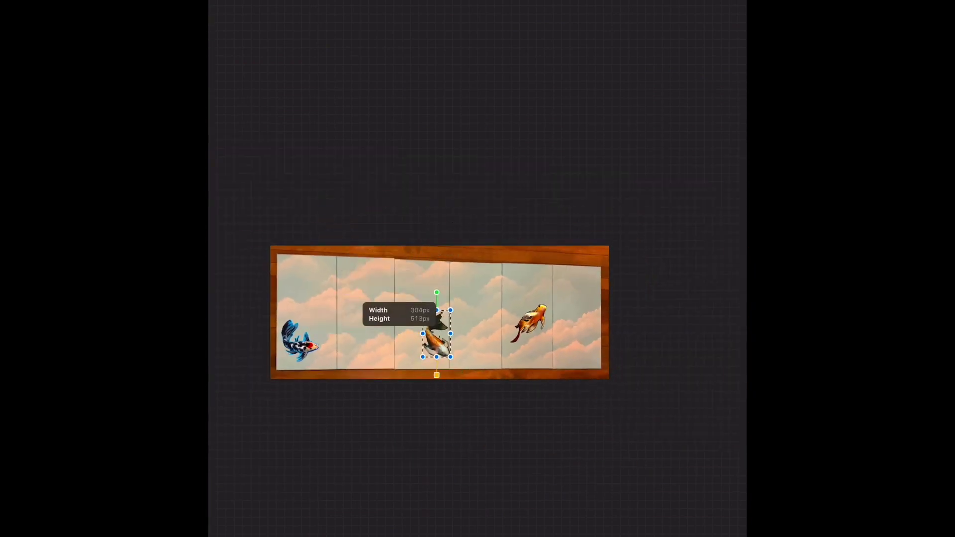
scroll(478, 306, up, 5)
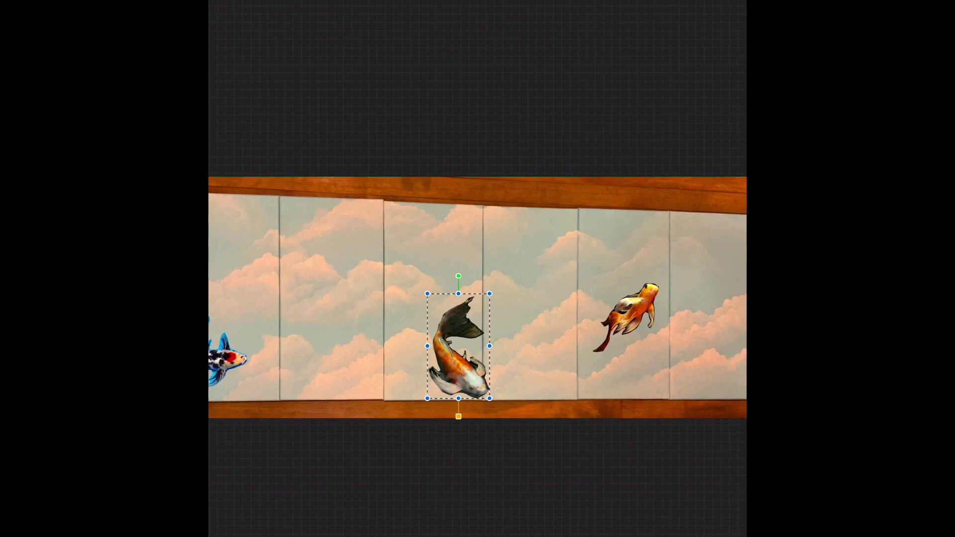
mouse_move(480, 348)
mouse_down()
mouse_move(459, 327)
mouse_move(366, 322)
mouse_move(366, 283)
mouse_up()
drag(366, 227, 393, 219)
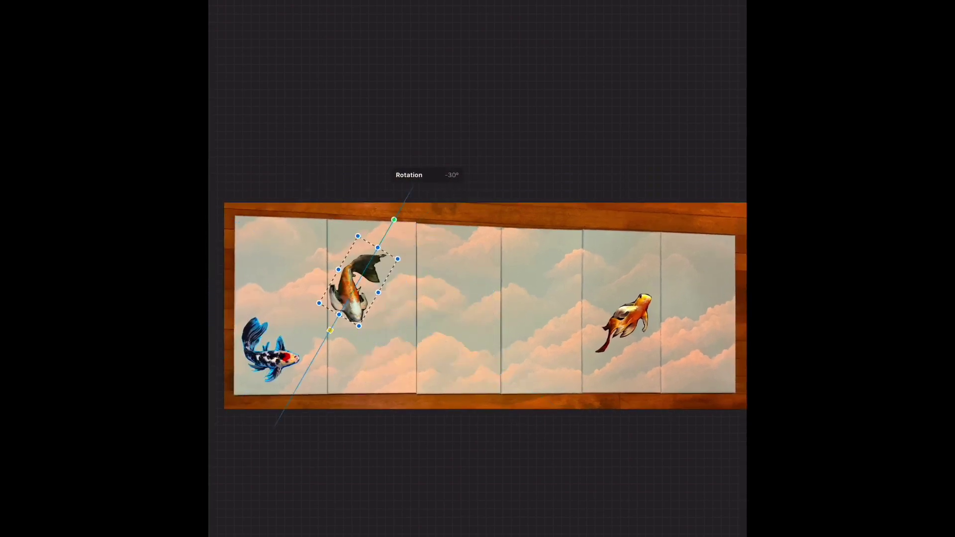
drag(318, 303, 324, 299)
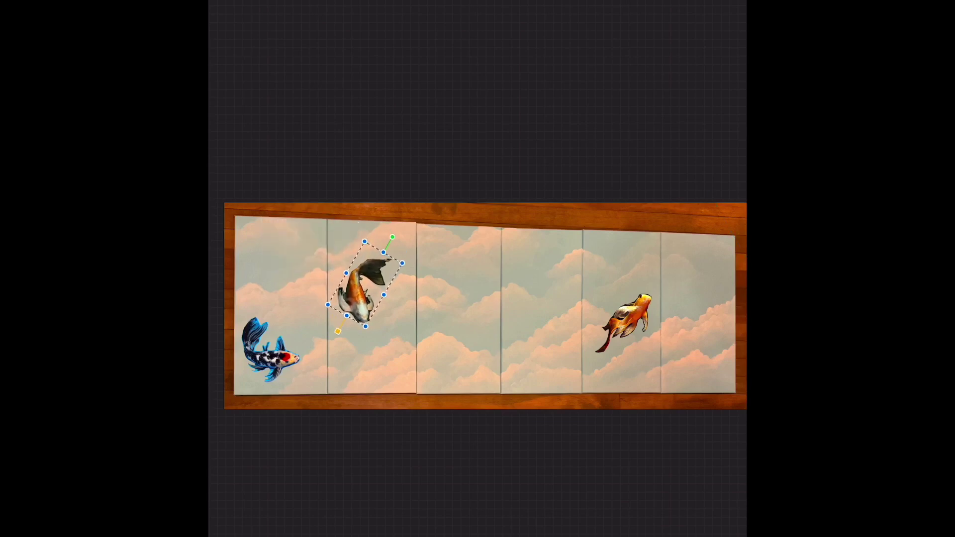
drag(402, 262, 421, 252)
mouse_move(368, 283)
mouse_down()
mouse_move(366, 268)
mouse_move(372, 291)
mouse_up()
drag(372, 241, 371, 250)
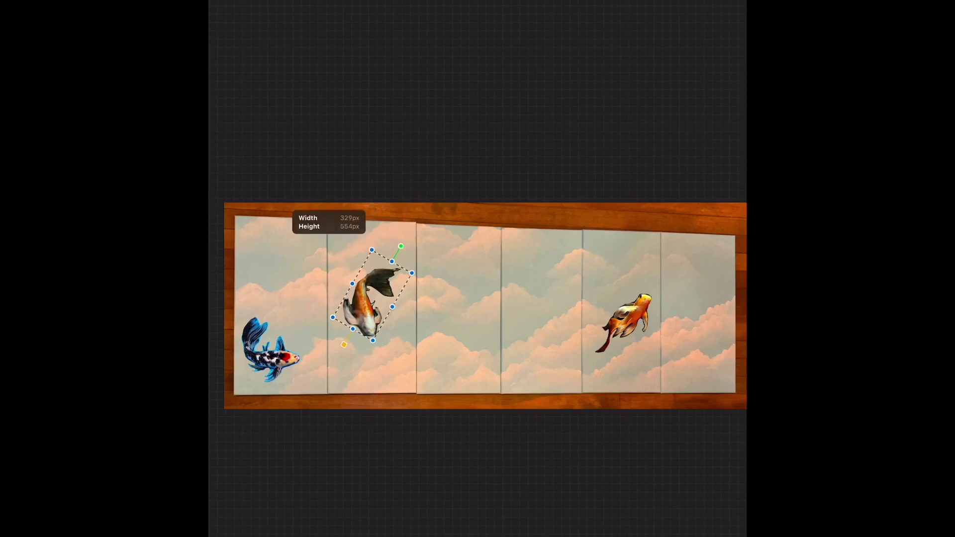
click(234, 6)
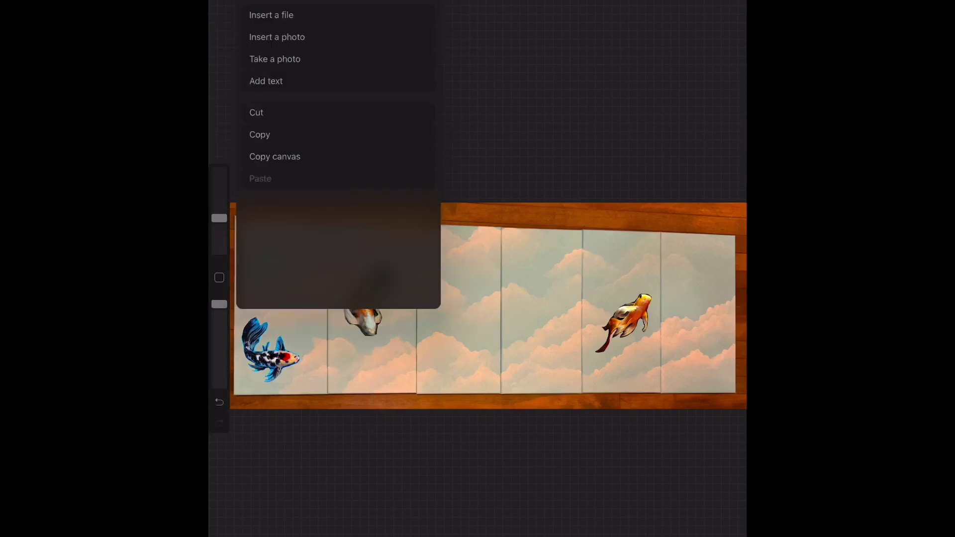
Insert the white-and-gold koi photo and enlarge it across the middle cloud panels.
click(278, 37)
click(273, 4)
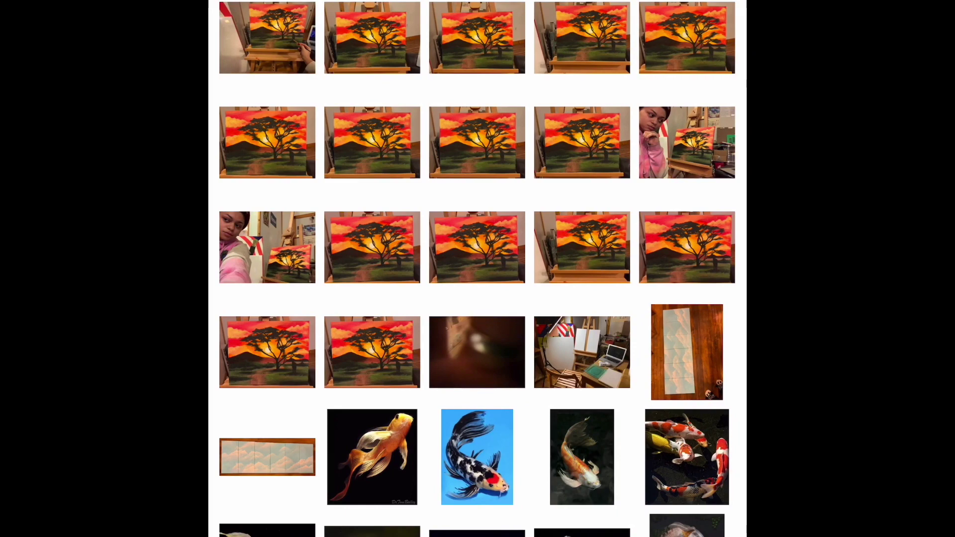
click(582, 457)
drag(518, 279, 593, 219)
drag(450, 334, 413, 367)
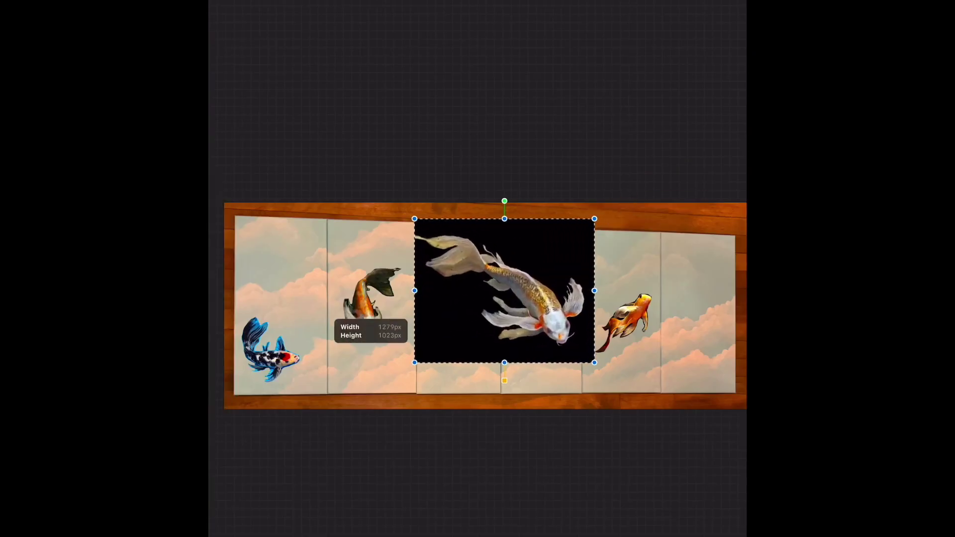
drag(502, 307, 498, 308)
key(v)
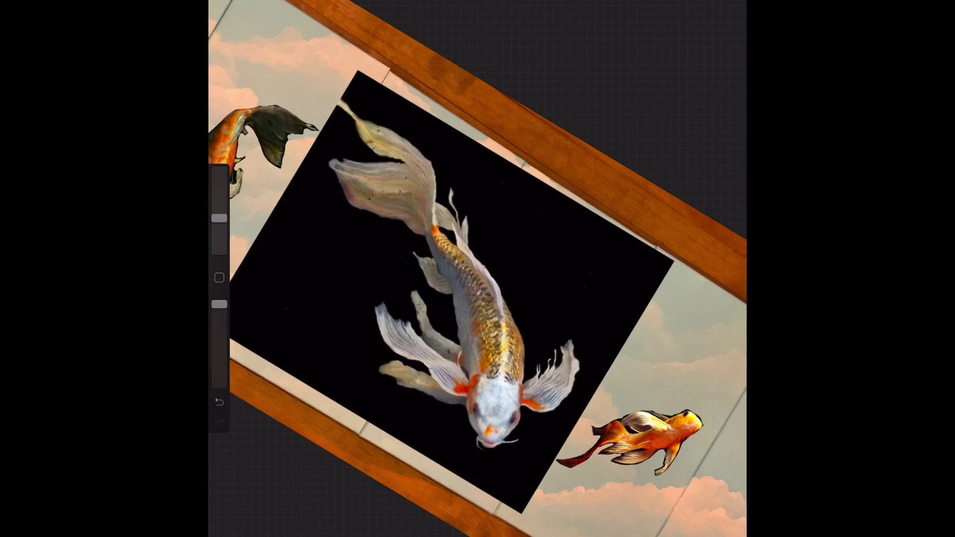
Erase the broad black backdrop right of the koi with the eraser at maximum size.
drag(220, 218, 219, 170)
drag(662, 248, 588, 348)
drag(597, 219, 582, 373)
mouse_move(572, 253)
mouse_down()
mouse_move(538, 328)
mouse_move(517, 249)
mouse_move(472, 150)
mouse_move(359, 75)
mouse_move(294, 233)
mouse_move(344, 413)
mouse_up()
scroll(478, 268, down, 2)
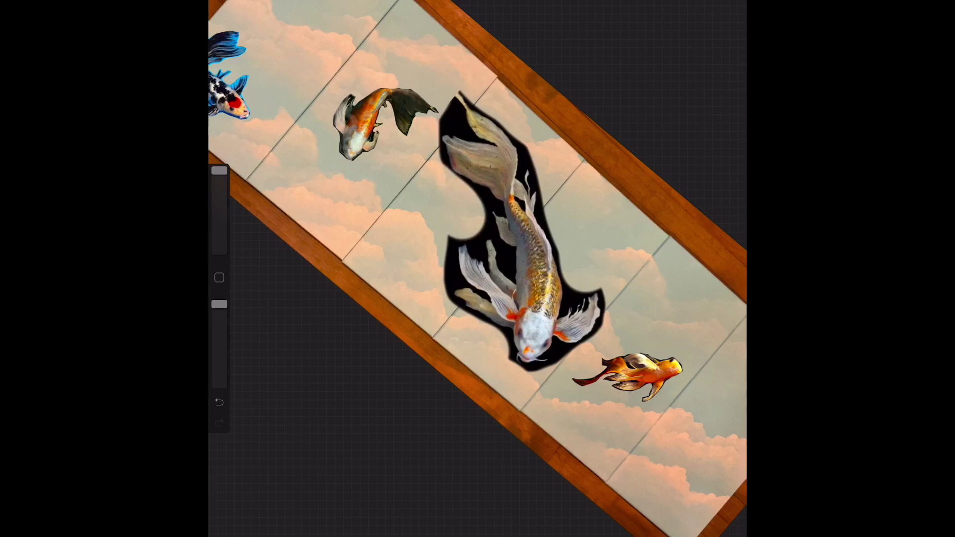
With a smaller eraser, clear the black between and above the fins and around the tail notch.
drag(219, 171, 220, 210)
scroll(478, 268, up, 5)
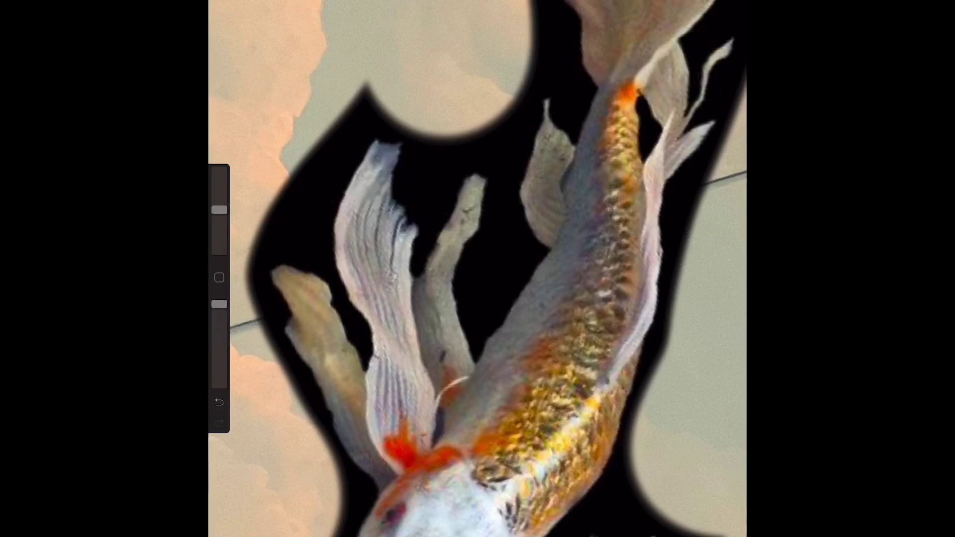
mouse_move(368, 90)
mouse_down()
mouse_move(308, 164)
mouse_move(289, 219)
mouse_move(299, 252)
mouse_up()
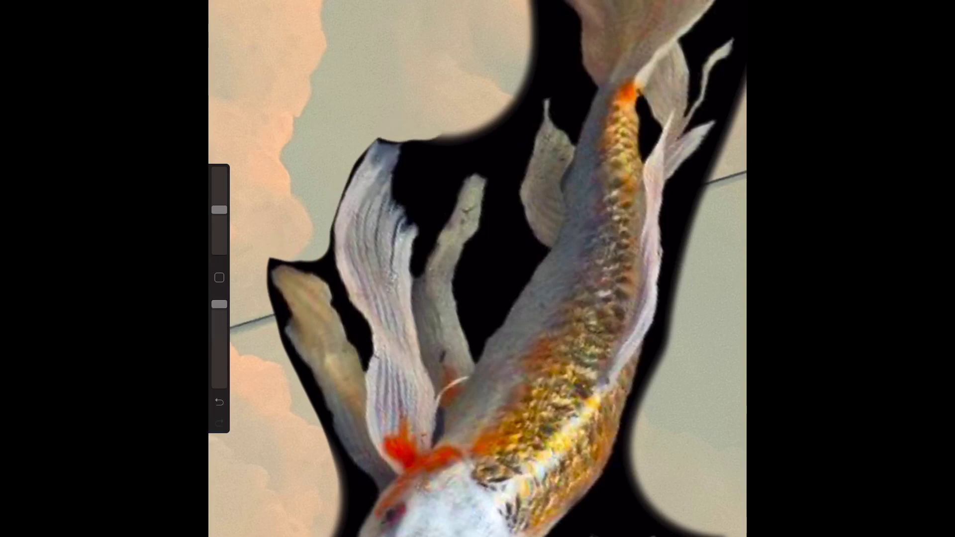
drag(425, 137, 421, 189)
drag(453, 149, 510, 110)
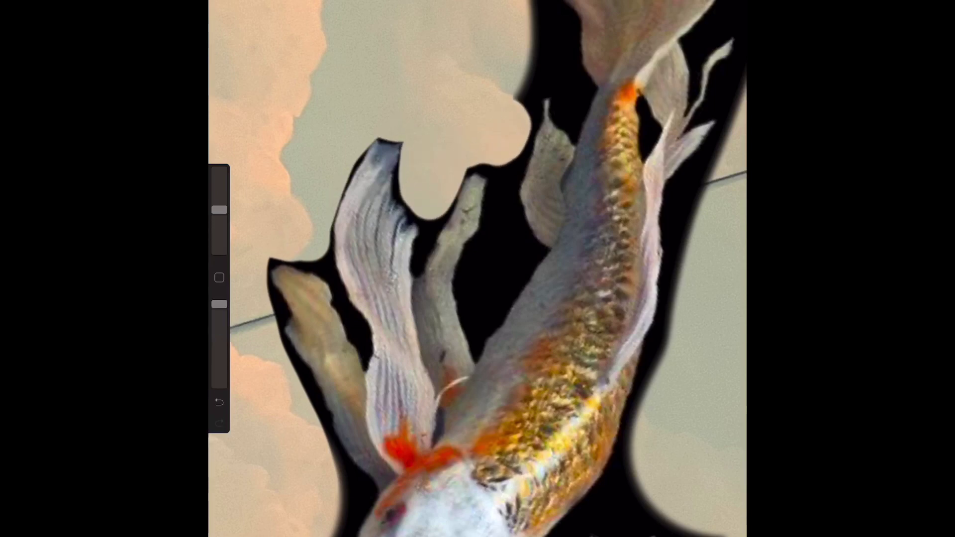
drag(504, 169, 503, 268)
key(ctrl+z)
key(ctrl+z)
key(ctrl+z)
drag(500, 249, 500, 100)
mouse_move(478, 129)
mouse_down()
mouse_move(408, 199)
mouse_move(385, 130)
mouse_up()
scroll(478, 269, up, 3)
mouse_move(438, 239)
mouse_down()
mouse_move(413, 388)
mouse_move(463, 343)
mouse_up()
drag(463, 234, 421, 99)
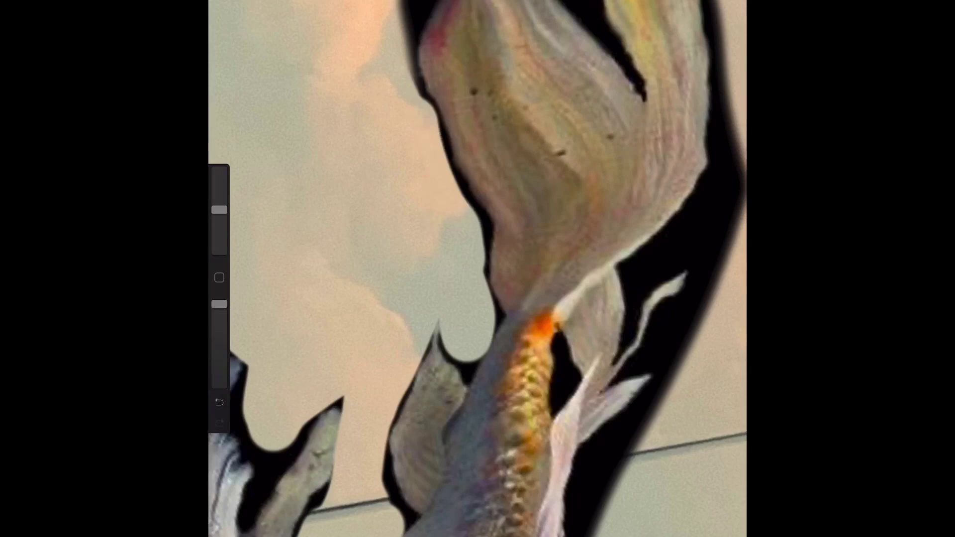
scroll(478, 269, down, 3)
drag(528, 184, 477, 298)
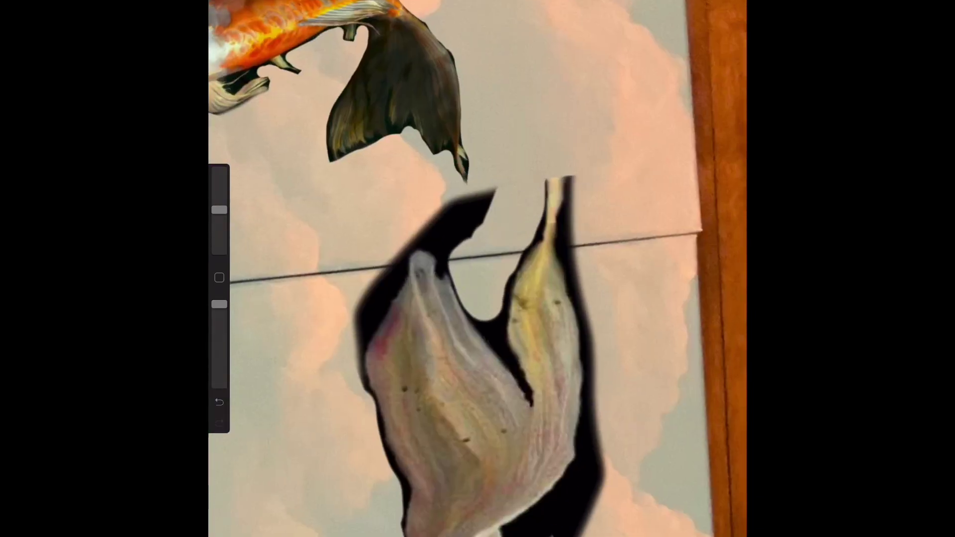
drag(475, 197, 364, 348)
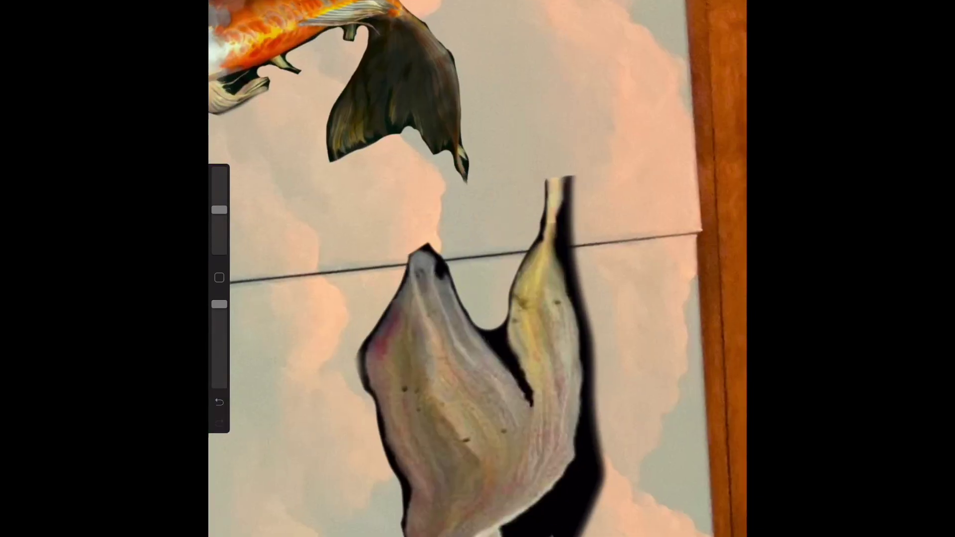
scroll(478, 269, up, 3)
Erase the dark shadow beside the yellow tail lobe and the lower fin.
mouse_move(520, 157)
mouse_down()
mouse_move(462, 348)
mouse_move(398, 477)
mouse_up()
scroll(478, 269, up, 3)
mouse_move(597, 95)
mouse_down()
mouse_move(617, 249)
mouse_move(507, 398)
mouse_up()
mouse_move(512, 323)
mouse_down()
mouse_move(522, 199)
mouse_move(458, 279)
mouse_up()
drag(528, 408, 478, 497)
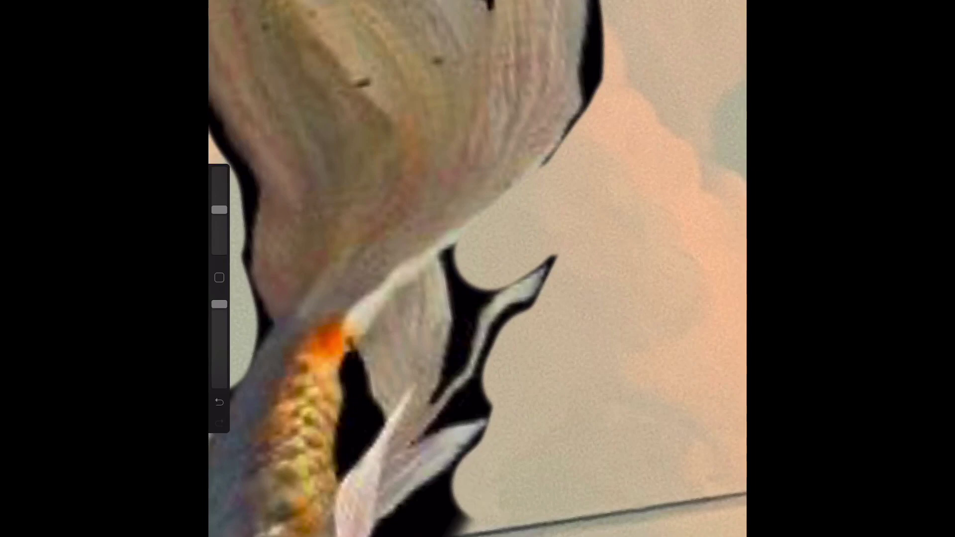
scroll(478, 269, down, 5)
mouse_move(552, 224)
mouse_down()
mouse_move(508, 283)
mouse_move(497, 359)
mouse_up()
drag(518, 325, 478, 468)
drag(492, 434, 439, 536)
scroll(477, 269, down, 5)
drag(547, 224, 528, 275)
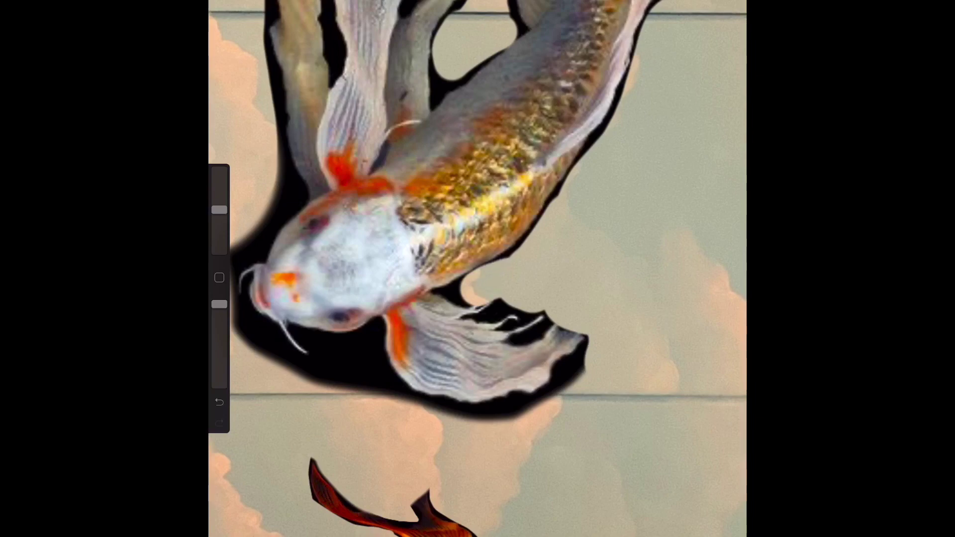
Erase the shadow left of and below the koi's head, leaving a thin dark outline.
scroll(477, 269, down, 5)
mouse_move(418, 94)
mouse_down()
mouse_move(413, 164)
mouse_move(378, 209)
mouse_up()
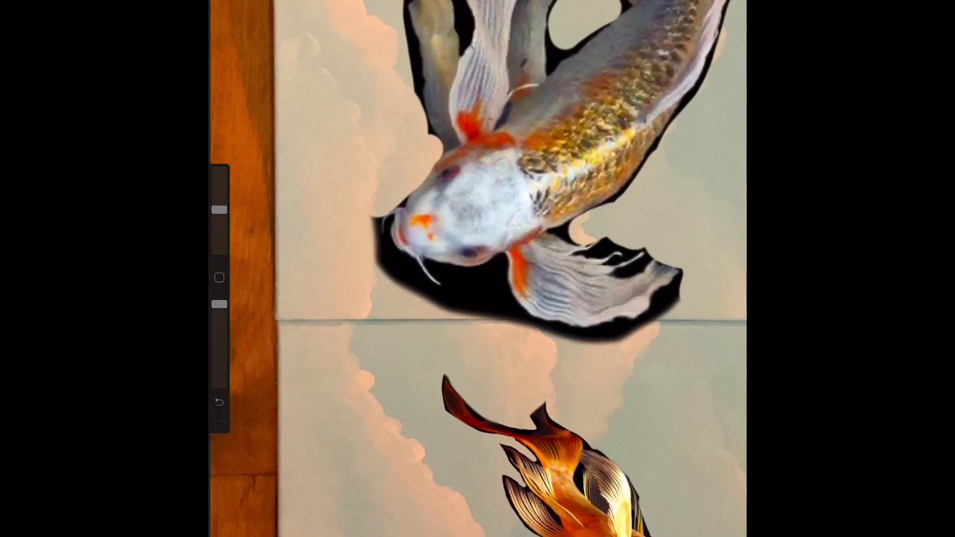
click(219, 402)
scroll(478, 269, up, 5)
drag(478, 130, 359, 288)
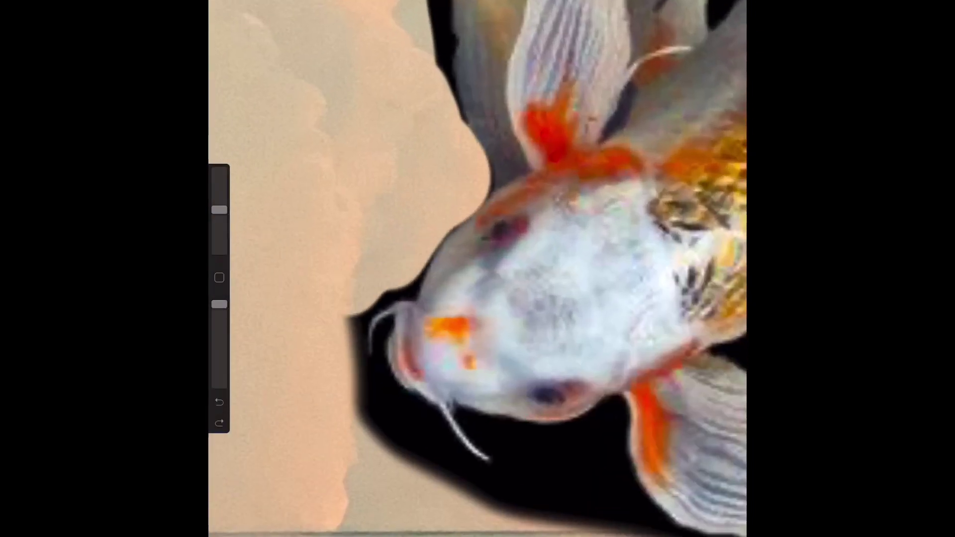
drag(361, 394, 433, 473)
scroll(477, 269, down, 5)
mouse_move(538, 428)
mouse_down()
mouse_move(473, 318)
mouse_move(309, 239)
mouse_up()
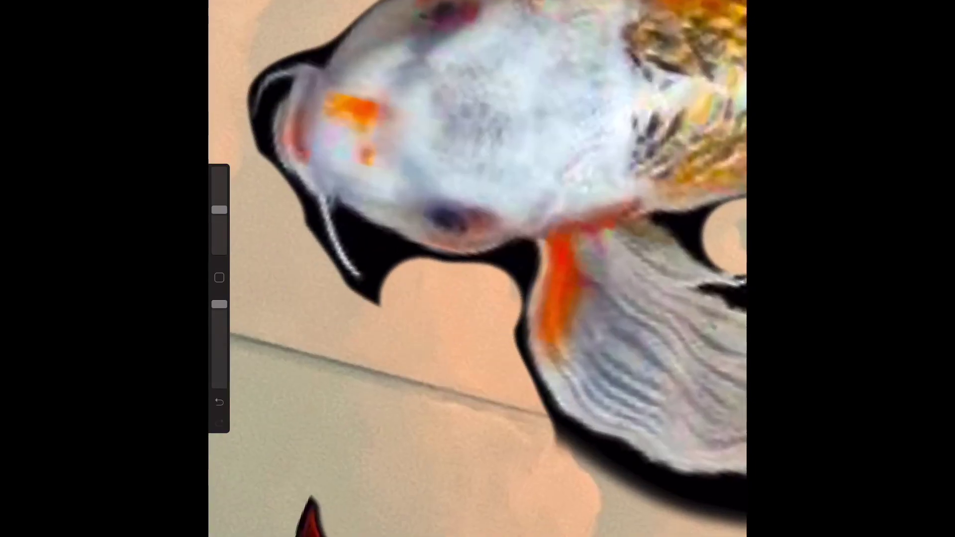
scroll(478, 268, down, 5)
mouse_move(716, 289)
mouse_down()
mouse_move(657, 334)
mouse_move(572, 364)
mouse_move(428, 319)
mouse_up()
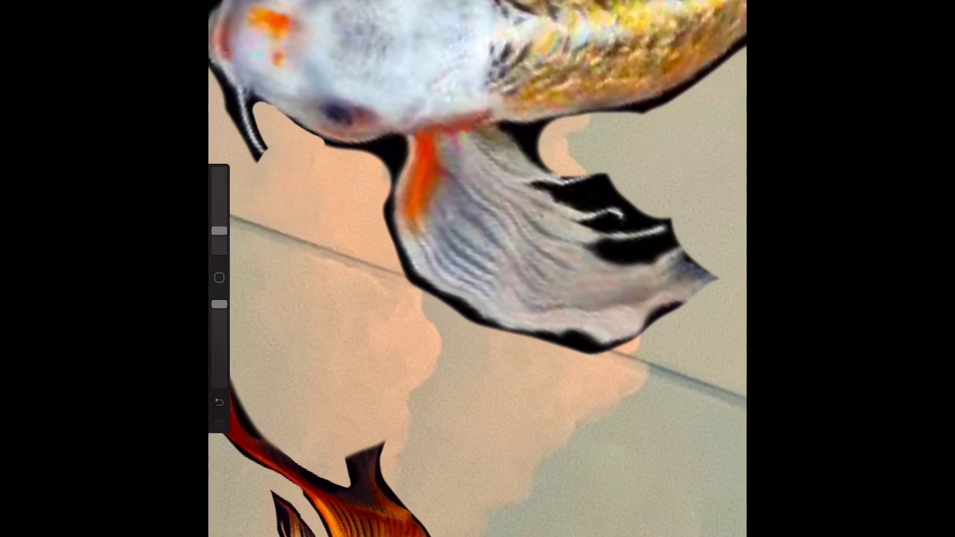
scroll(478, 269, down, 10)
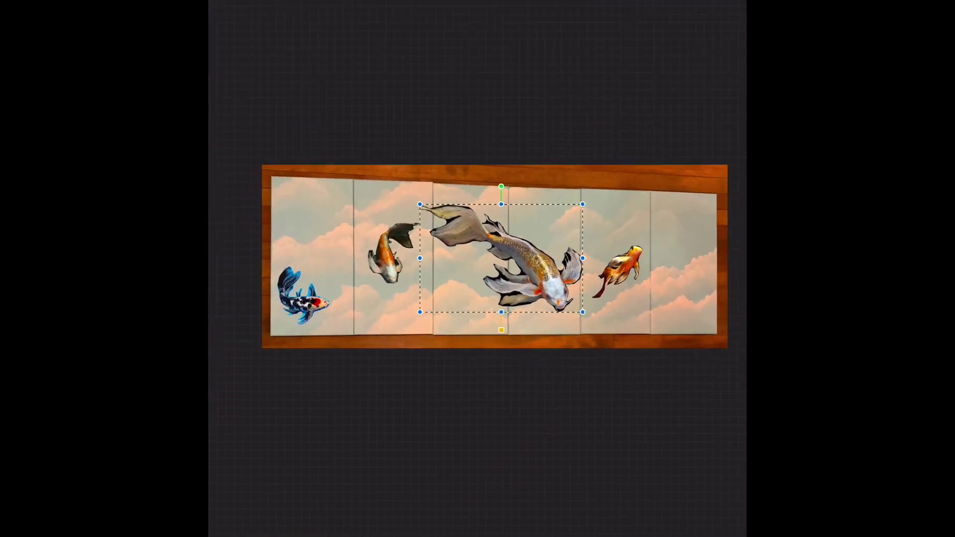
Shrink the white koi and move it to the top of the last panel beside the goldfish.
mouse_move(578, 204)
mouse_down()
mouse_move(513, 250)
mouse_move(540, 255)
mouse_up()
drag(483, 291, 667, 234)
drag(712, 204, 694, 201)
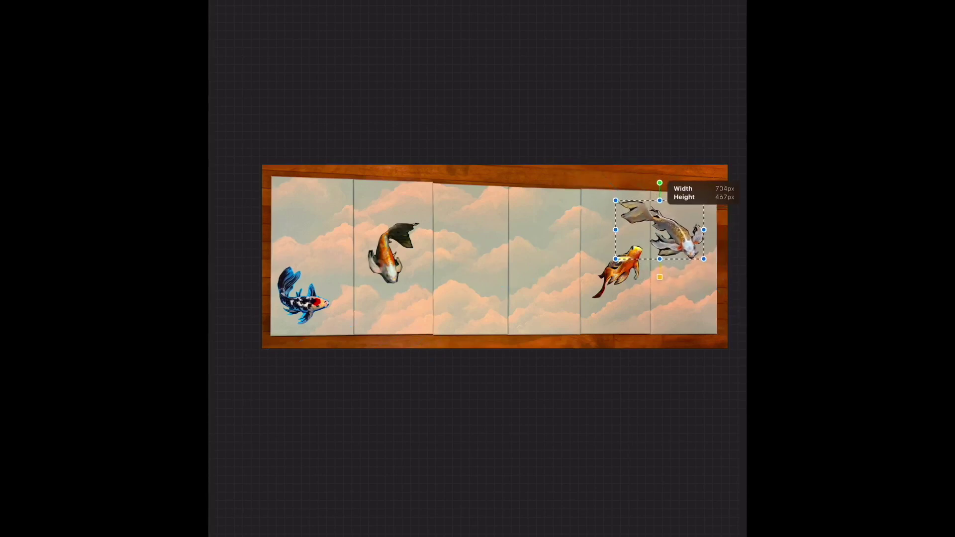
drag(659, 224, 679, 229)
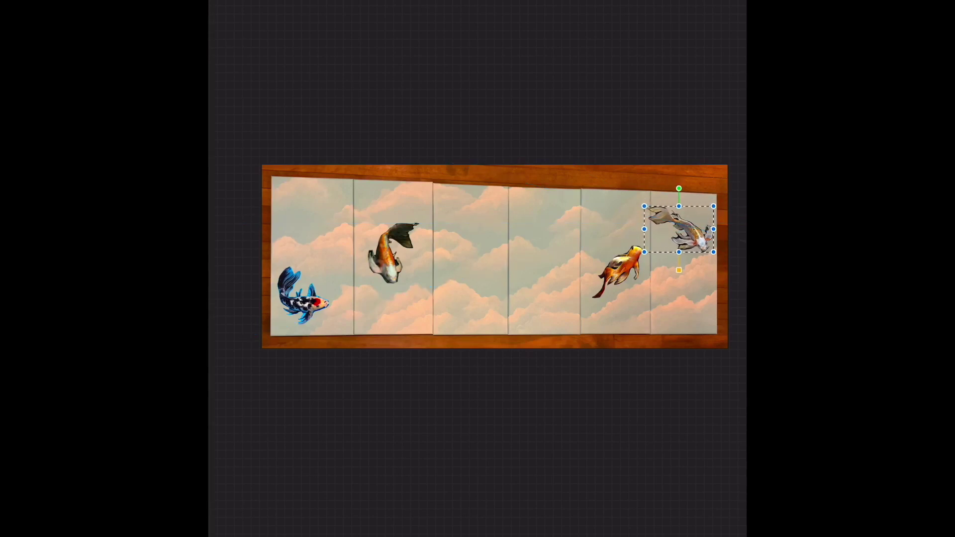
key(v)
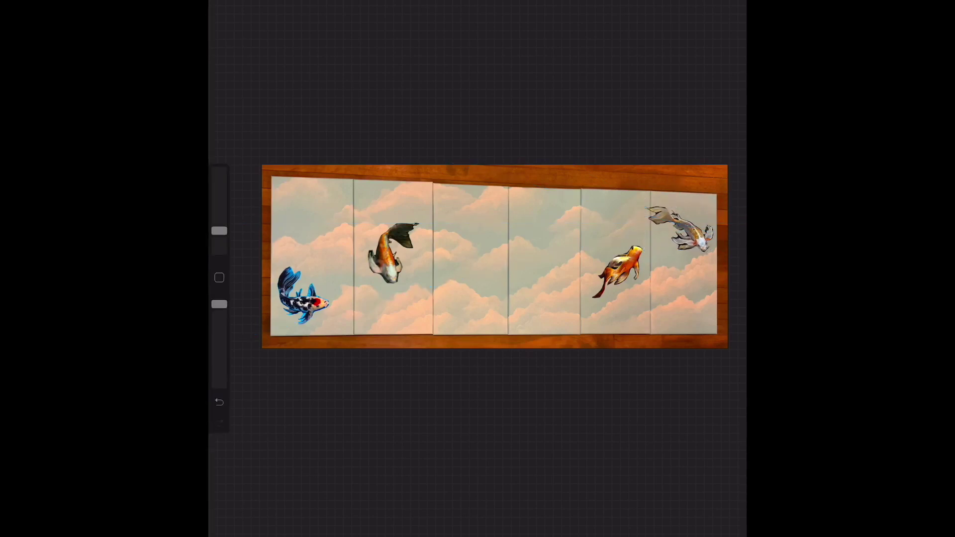
Slightly enlarge the placed koi toward the top-left and confirm its size.
drag(495, 256, 473, 283)
key(v)
drag(622, 227, 608, 219)
key(v)
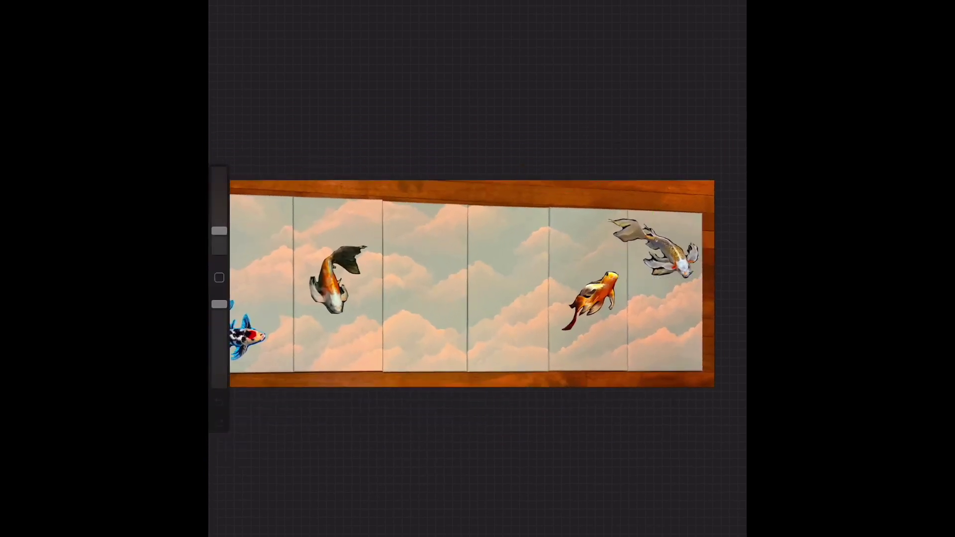
scroll(467, 291, down, 3)
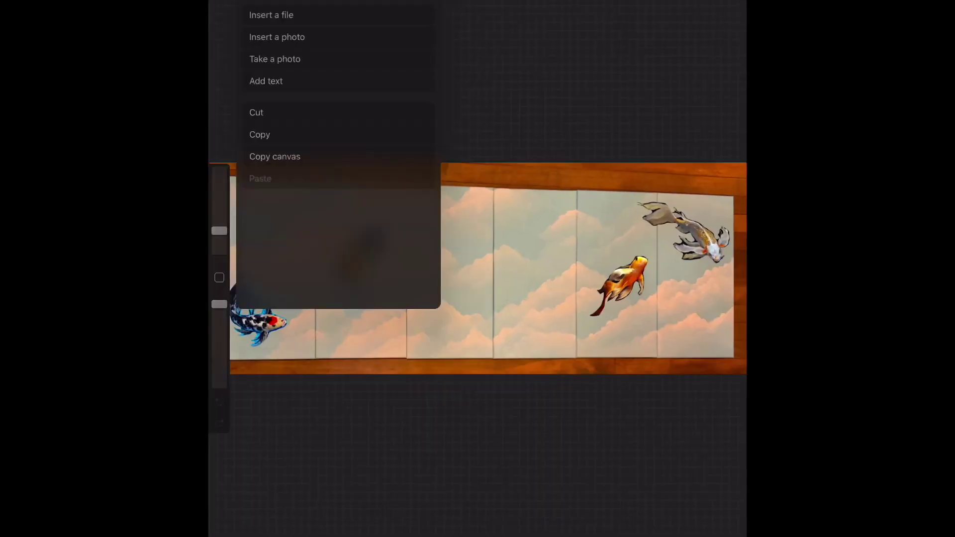
Insert the red-and-white koi photo and erase the broad dark backdrop around it.
click(278, 37)
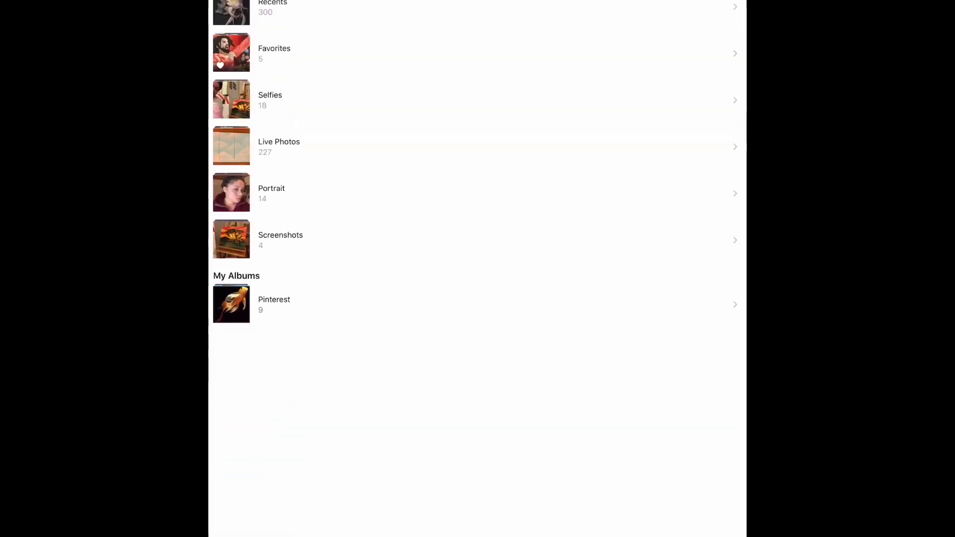
click(582, 457)
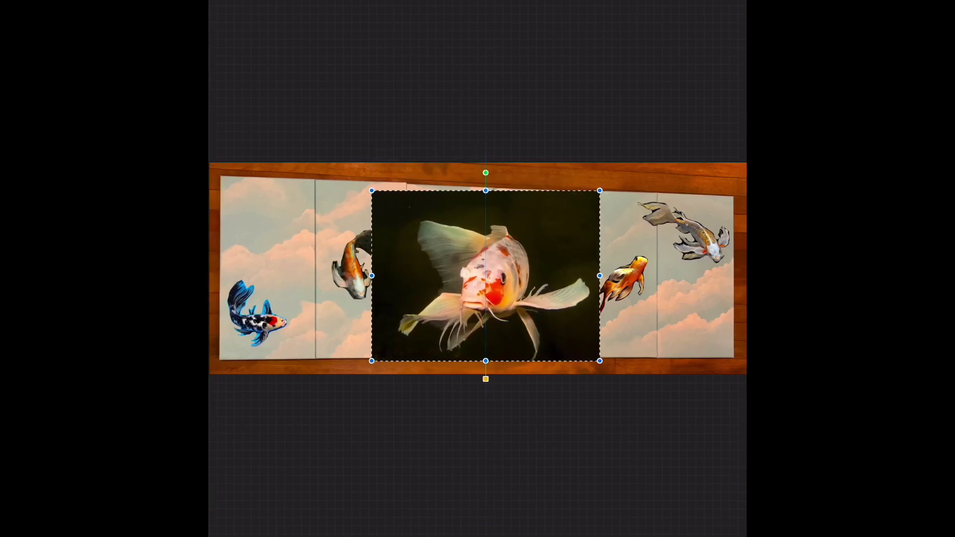
scroll(478, 268, up, 5)
mouse_move(607, 259)
mouse_down()
mouse_move(502, 130)
mouse_move(467, 269)
mouse_move(477, 348)
mouse_move(587, 308)
mouse_up()
mouse_move(473, 164)
mouse_down()
mouse_move(413, 85)
mouse_move(248, 15)
mouse_up()
mouse_move(498, 99)
mouse_down()
mouse_move(418, 189)
mouse_move(349, 209)
mouse_move(289, 259)
mouse_move(490, 425)
mouse_move(547, 493)
mouse_move(572, 423)
mouse_move(572, 507)
mouse_up()
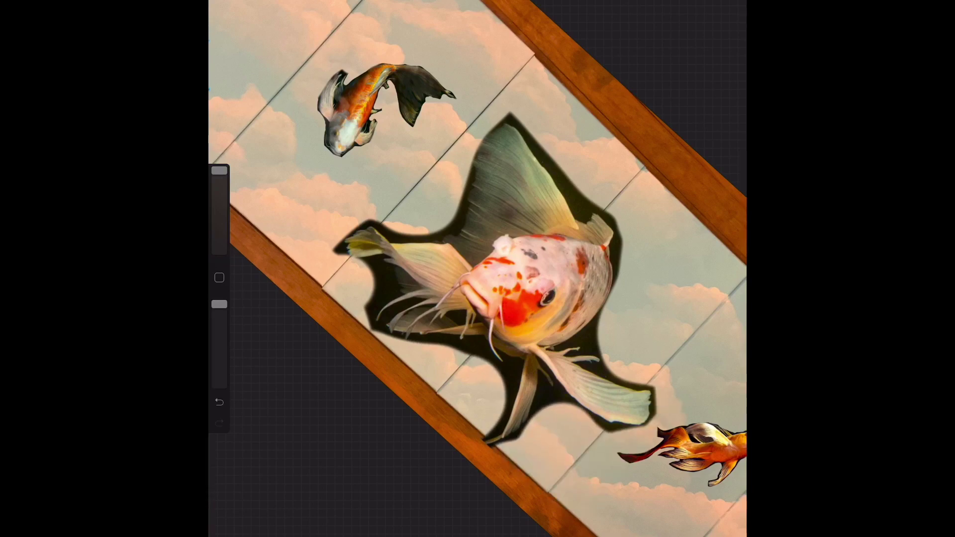
With a smaller eraser, remove the dark background along the lower-left fin.
drag(219, 171, 219, 203)
scroll(532, 418, up, 5)
drag(408, 318, 294, 408)
mouse_move(378, 189)
mouse_down()
mouse_move(279, 334)
mouse_move(234, 370)
mouse_up()
drag(575, 28, 644, 80)
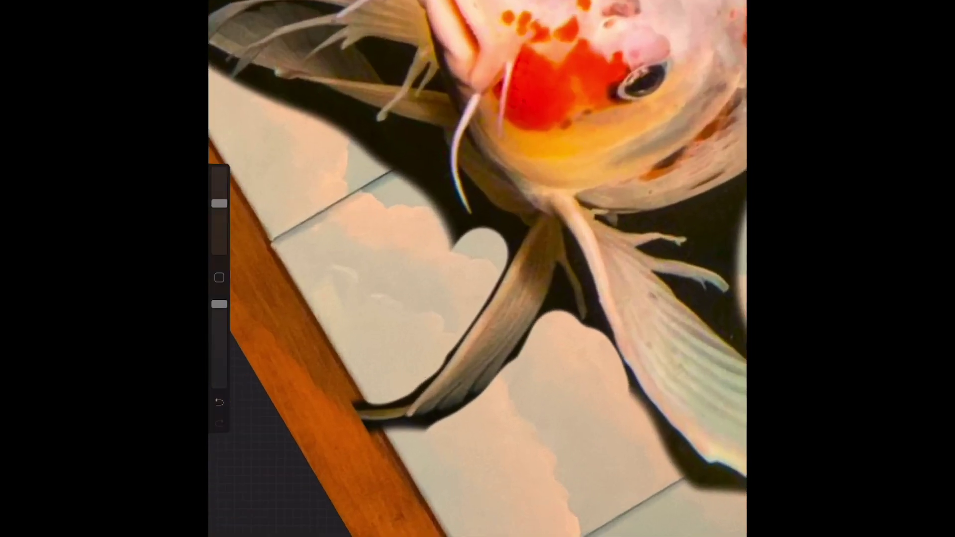
drag(448, 199, 388, 130)
drag(398, 169, 268, 87)
mouse_move(642, 79)
mouse_down()
mouse_move(607, 132)
mouse_move(425, 125)
mouse_up()
mouse_move(497, 243)
mouse_down()
mouse_move(461, 291)
mouse_move(503, 229)
mouse_up()
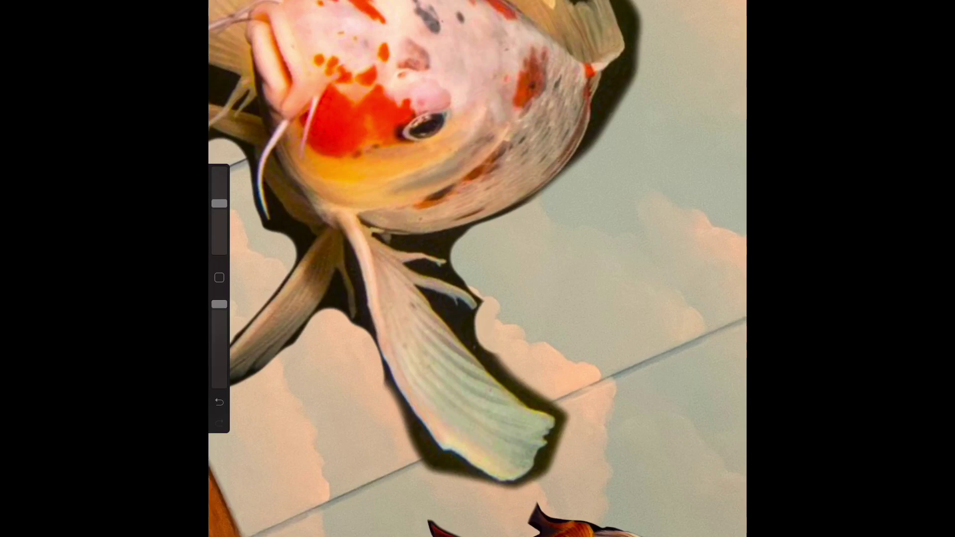
Erase leftover dark background near the fin tip and left of the tail fin.
drag(560, 423, 549, 468)
mouse_move(423, 124)
mouse_down()
mouse_move(349, 224)
mouse_move(298, 313)
mouse_up()
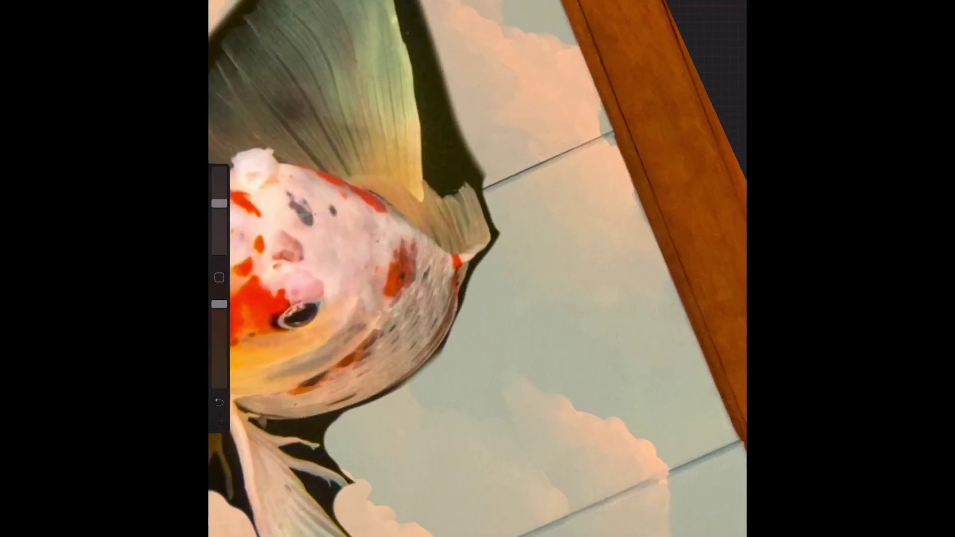
drag(451, 184, 418, 10)
drag(299, 314, 468, 493)
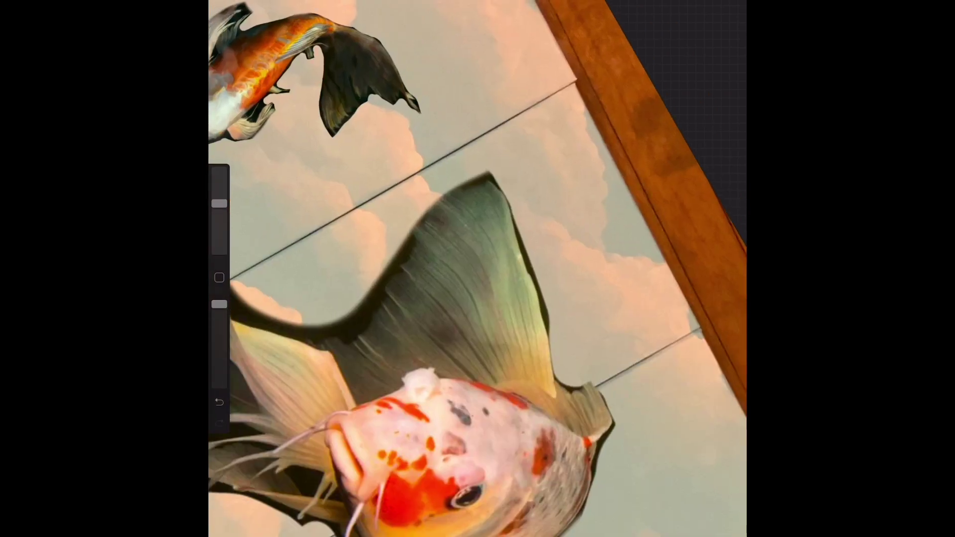
drag(348, 249, 478, 359)
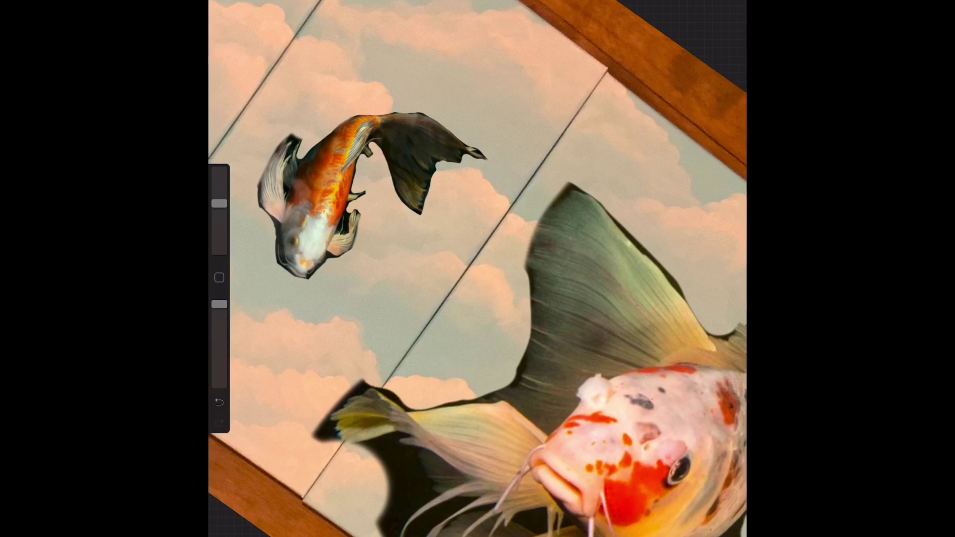
drag(378, 408, 319, 115)
mouse_move(408, 358)
mouse_down()
mouse_move(423, 224)
mouse_move(359, 169)
mouse_up()
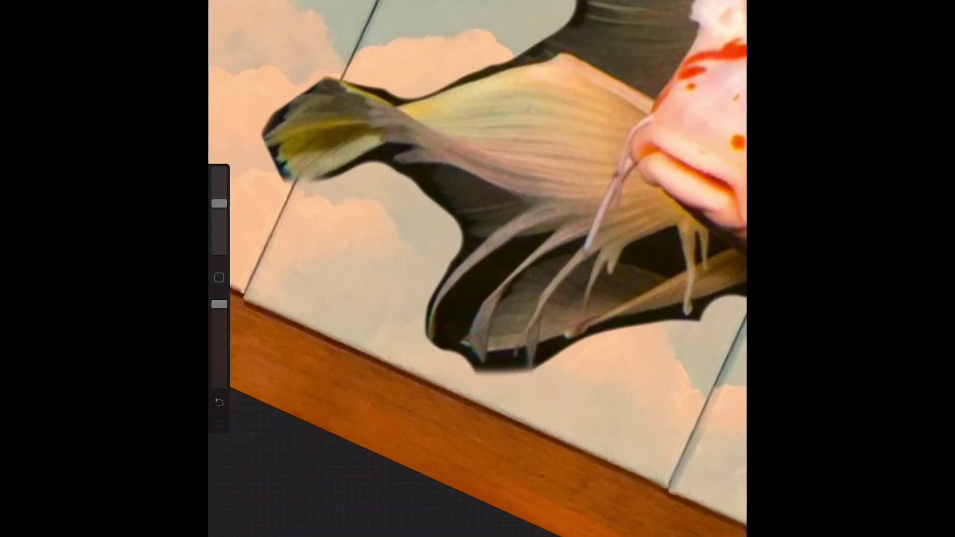
scroll(477, 269, down, 10)
Shrink the pale koi down onto the fourth cloud panel.
key(v)
mouse_move(601, 243)
mouse_down()
mouse_move(503, 320)
mouse_move(490, 319)
mouse_move(548, 247)
mouse_move(557, 279)
mouse_move(565, 272)
mouse_up()
scroll(497, 288, up, 3)
Move the pale koi slightly up and left, shrinking it a little.
mouse_move(510, 284)
mouse_down()
mouse_move(488, 256)
mouse_move(480, 276)
mouse_up()
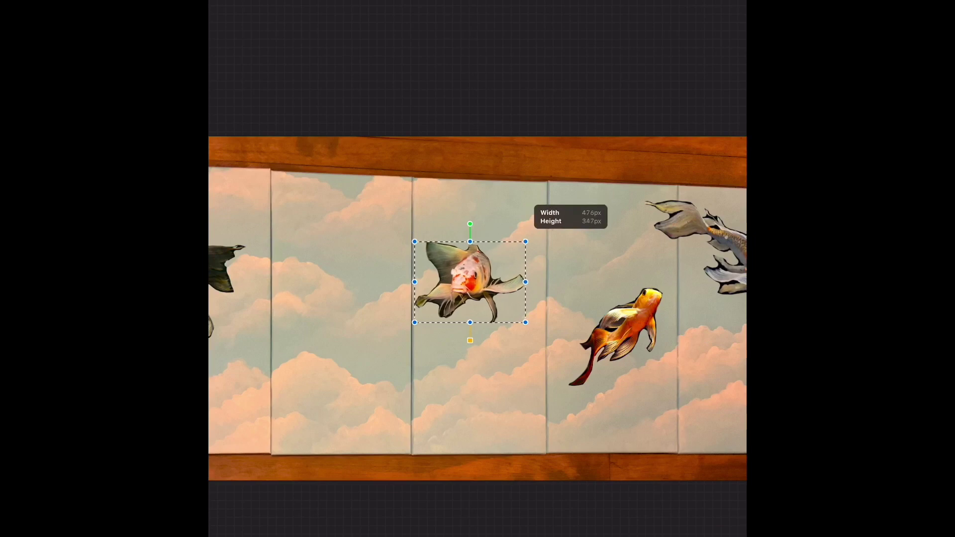
drag(478, 276, 477, 259)
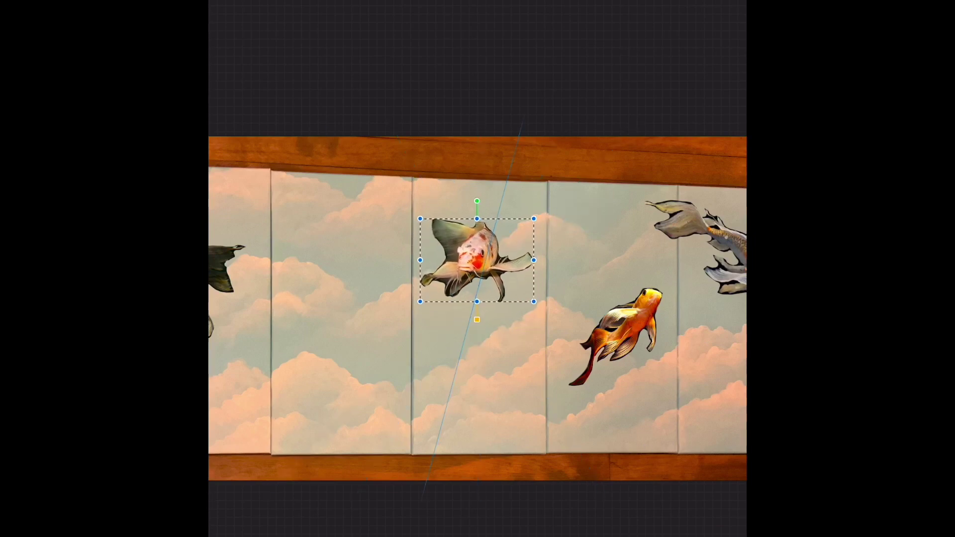
scroll(477, 298, down, 5)
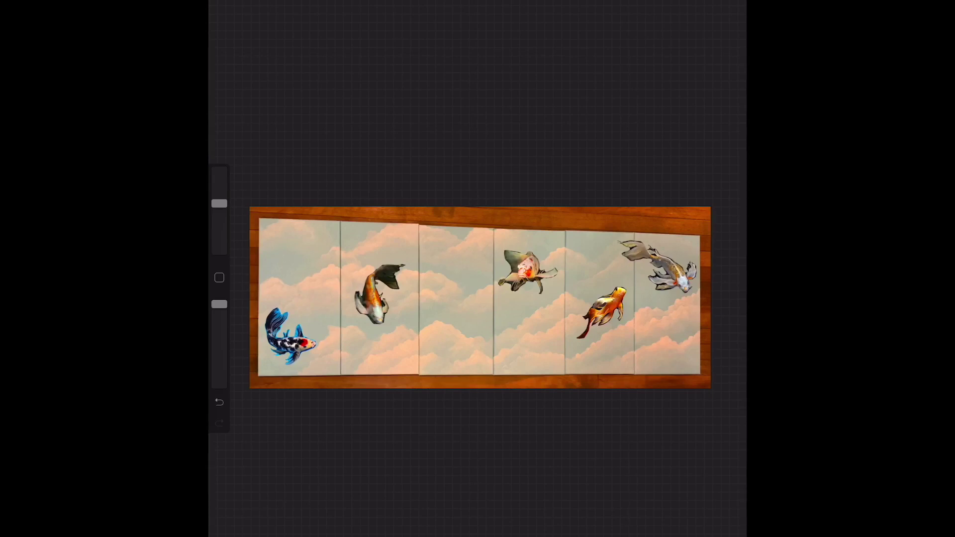
key(v)
click(617, 139)
Select the orange goldfish layer, then insert the photo of two koi.
click(599, 309)
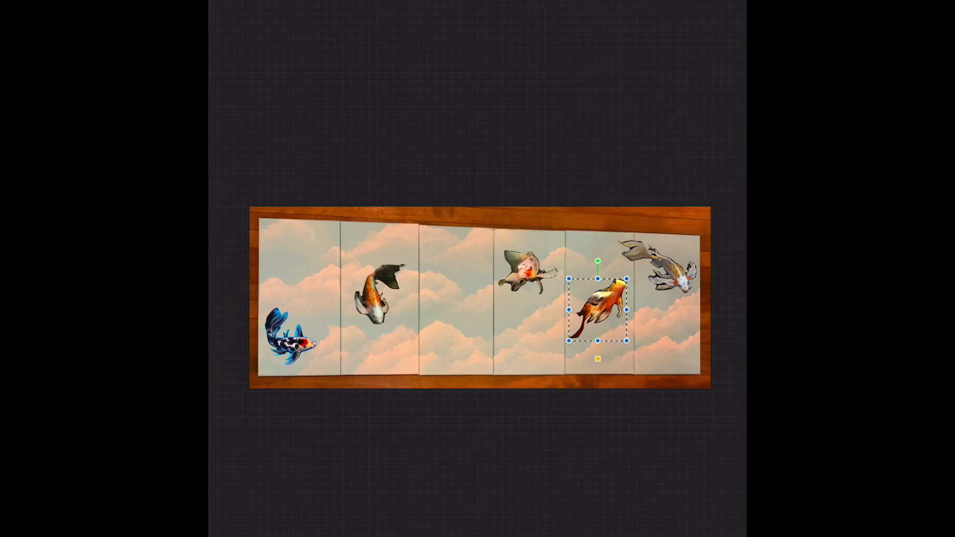
key(v)
key(l)
click(287, 37)
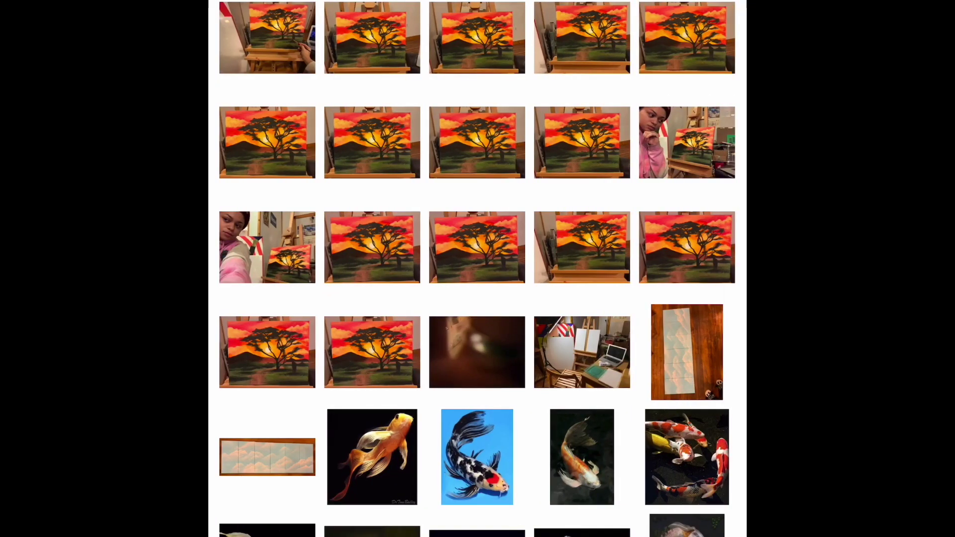
click(372, 530)
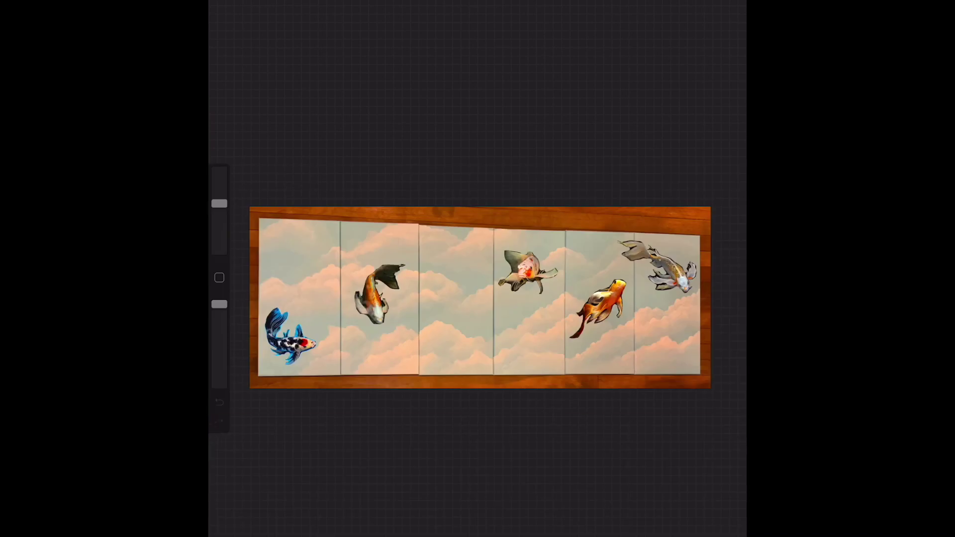
Enlarge the two-koi photo and erase the black background along its upper-right, lower and left edges.
mouse_move(456, 334)
mouse_down()
mouse_move(356, 389)
mouse_move(319, 378)
mouse_up()
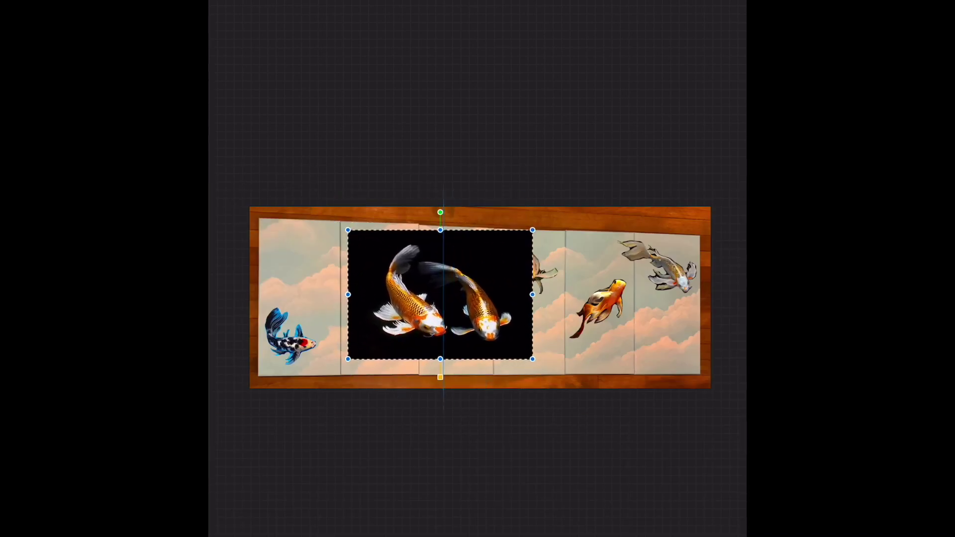
drag(617, 219, 592, 303)
drag(503, 204, 602, 366)
drag(498, 226, 540, 333)
mouse_move(589, 388)
mouse_down()
mouse_move(537, 443)
mouse_move(466, 425)
mouse_up()
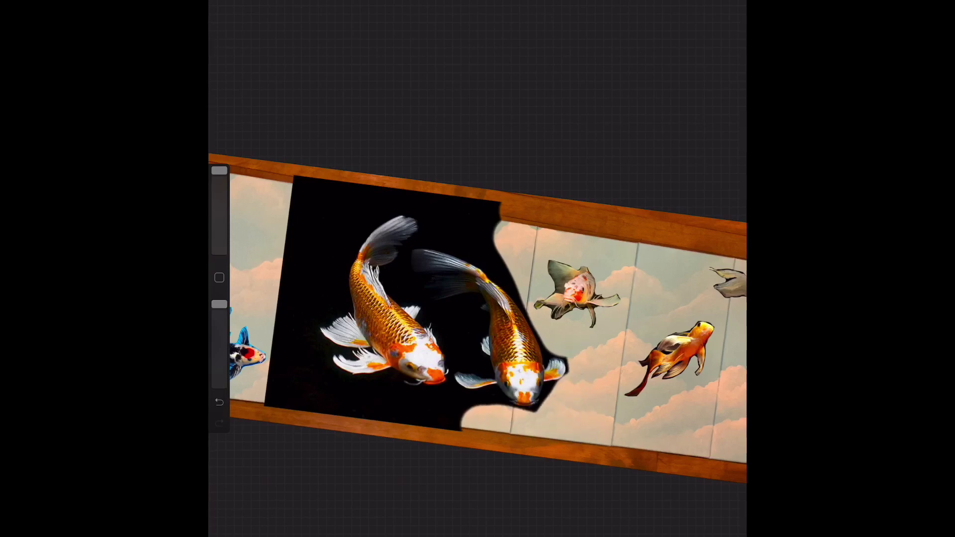
mouse_move(399, 413)
mouse_down()
mouse_move(271, 393)
mouse_move(304, 184)
mouse_up()
mouse_move(294, 309)
mouse_down()
mouse_move(388, 187)
mouse_move(298, 373)
mouse_up()
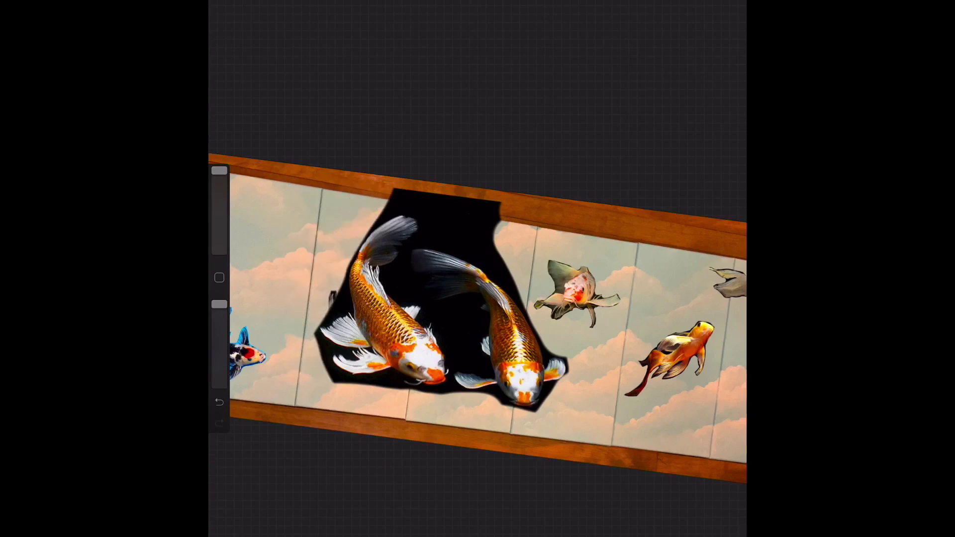
drag(480, 214, 503, 283)
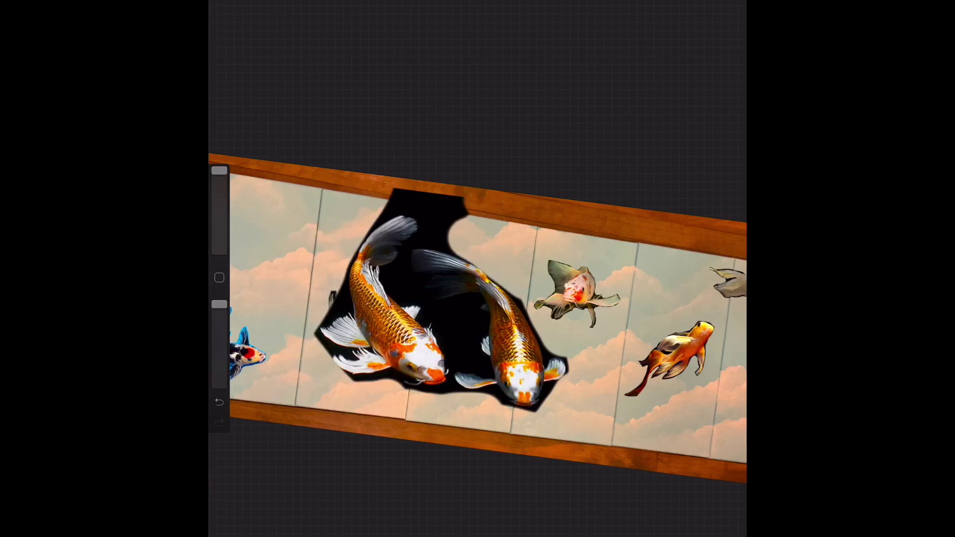
Erase the black between the two koi up to the upper fin, undoing strokes that clipped a fish.
scroll(437, 309, up, 5)
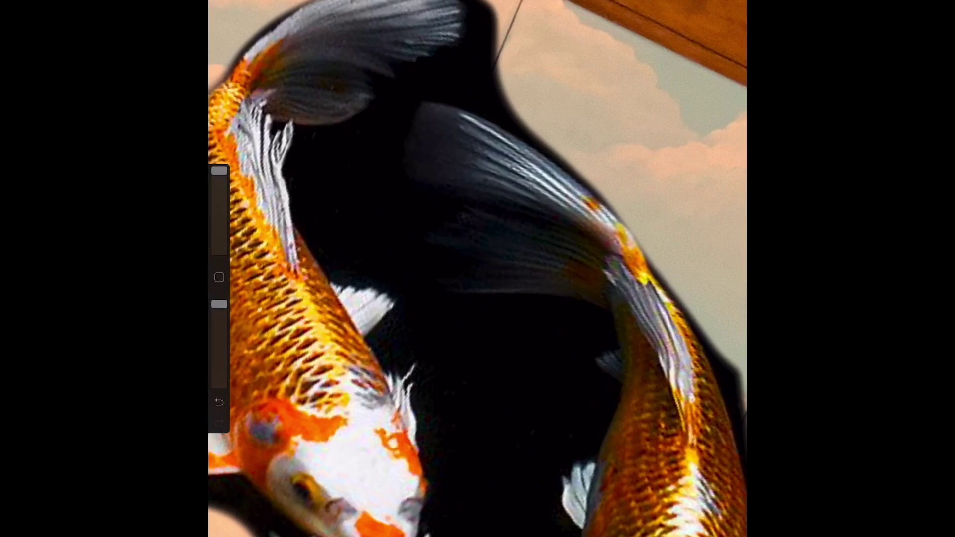
click(502, 408)
drag(238, 105, 271, 258)
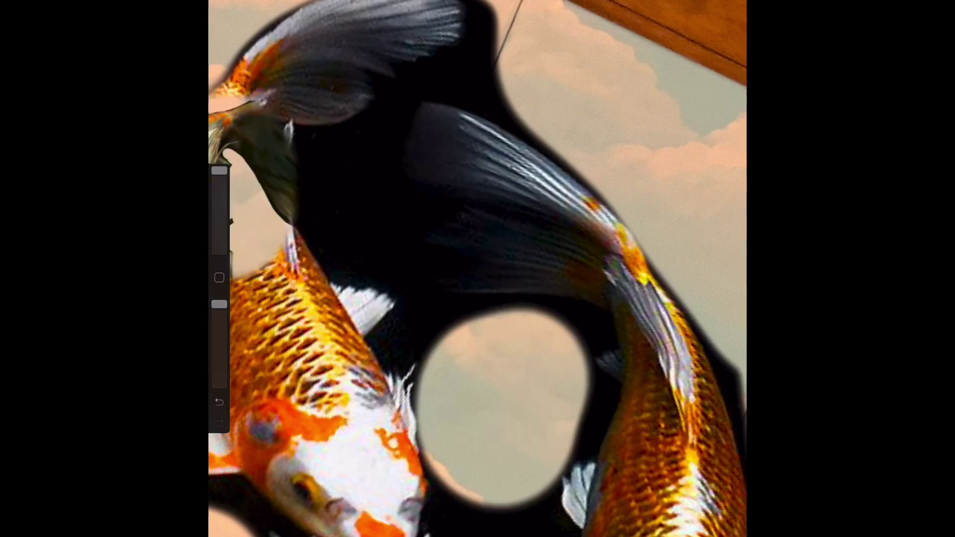
click(219, 402)
drag(220, 171, 220, 212)
mouse_move(458, 293)
mouse_down()
mouse_move(403, 343)
mouse_move(488, 254)
mouse_up()
click(219, 402)
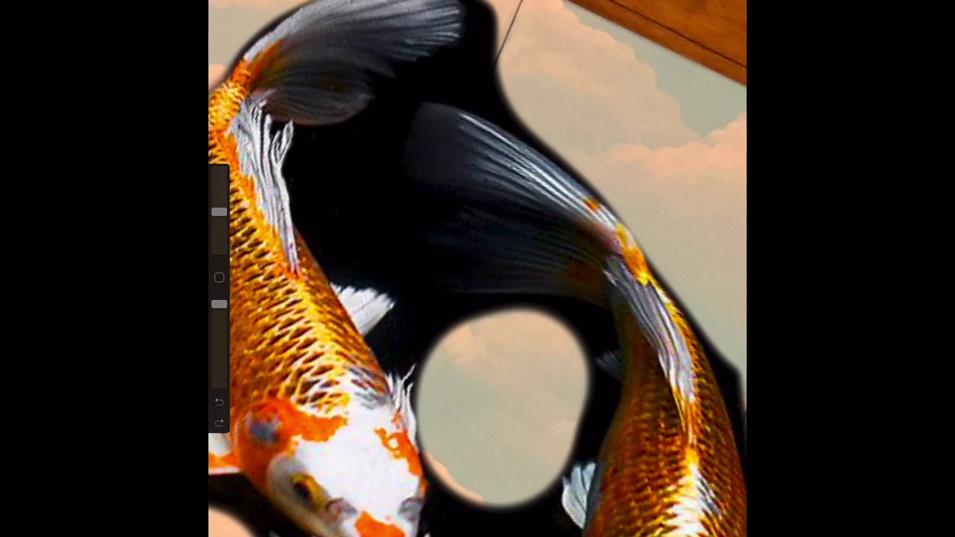
mouse_move(582, 308)
mouse_down()
mouse_move(423, 308)
mouse_move(398, 349)
mouse_up()
mouse_move(428, 278)
mouse_down()
mouse_move(371, 269)
mouse_move(323, 239)
mouse_move(308, 169)
mouse_move(398, 144)
mouse_move(338, 129)
mouse_move(408, 95)
mouse_move(492, 25)
mouse_up()
drag(438, 104, 562, 154)
Erase the remaining black and small shadow spots beside the koi's body.
scroll(478, 268, down, 5)
drag(470, 299, 490, 343)
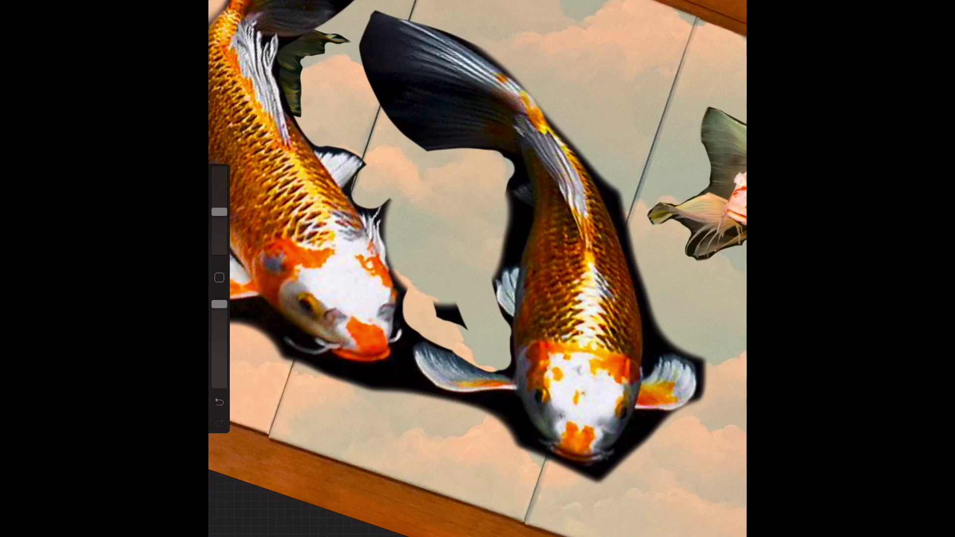
scroll(477, 269, up, 5)
drag(477, 165, 473, 264)
mouse_move(508, 149)
mouse_down()
mouse_move(492, 284)
mouse_move(438, 358)
mouse_up()
drag(523, 214, 528, 298)
drag(468, 184, 532, 224)
scroll(478, 269, down, 5)
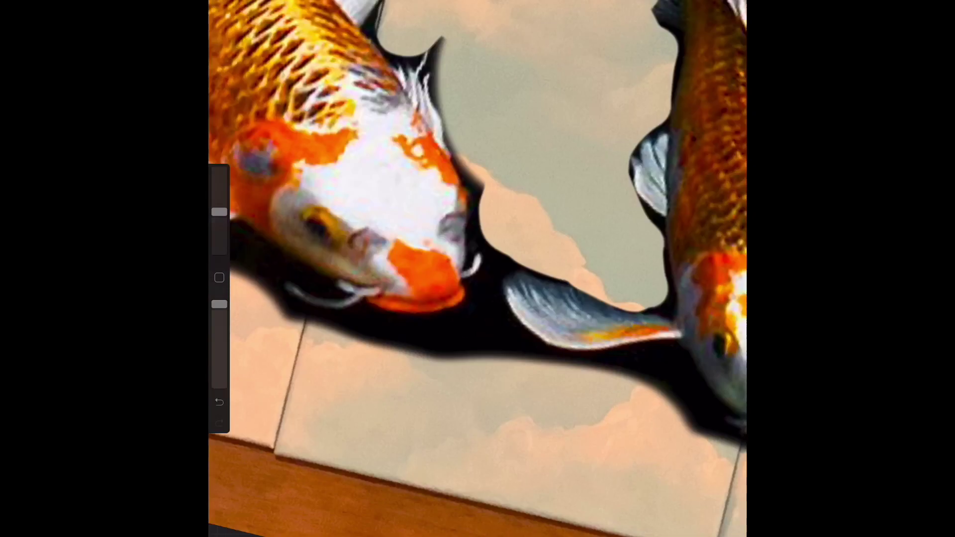
scroll(477, 268, up, 5)
Remove the black shadow below the koi's head and where the head joins the fin.
drag(378, 369, 527, 334)
drag(324, 348, 473, 319)
drag(404, 318, 572, 299)
drag(497, 263, 582, 368)
mouse_move(492, 284)
mouse_down()
mouse_move(562, 219)
mouse_move(503, 169)
mouse_up()
drag(486, 94, 503, 224)
scroll(477, 269, down, 5)
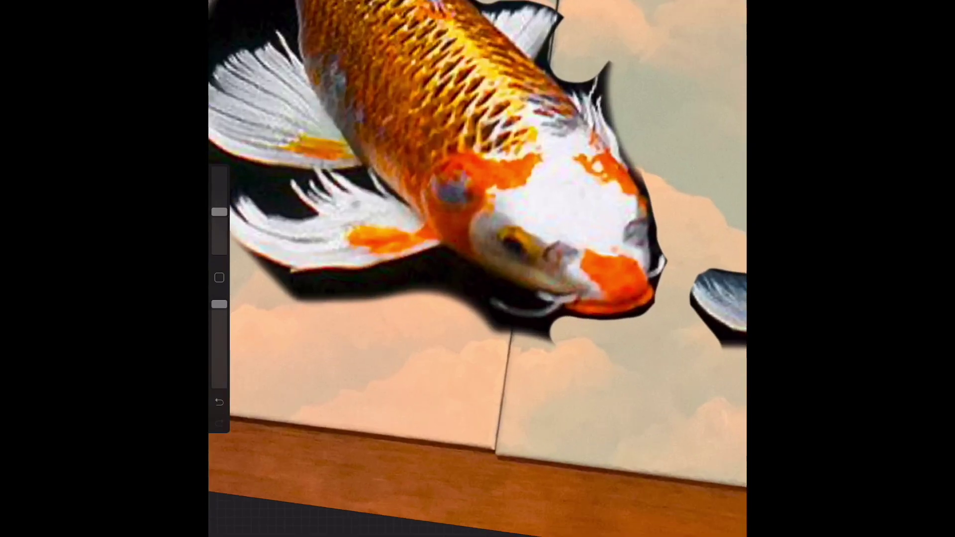
scroll(478, 269, up, 5)
Erase the shadow under the other koi's fin and head, undoing one stray stroke.
drag(239, 368, 543, 278)
mouse_move(473, 263)
mouse_down()
mouse_move(568, 343)
mouse_move(697, 383)
mouse_up()
mouse_move(547, 278)
mouse_down()
mouse_move(647, 328)
mouse_move(732, 324)
mouse_up()
key(ctrl+z)
drag(523, 269, 647, 338)
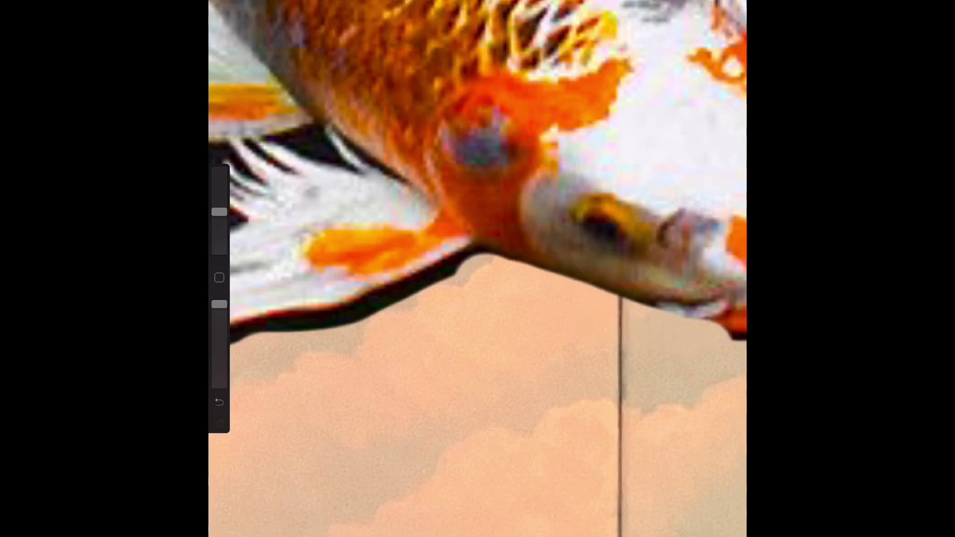
scroll(478, 268, down, 5)
scroll(478, 269, up, 5)
Erase the black shadow around the koi's tail and under its body.
drag(503, 294, 468, 339)
drag(572, 368, 632, 482)
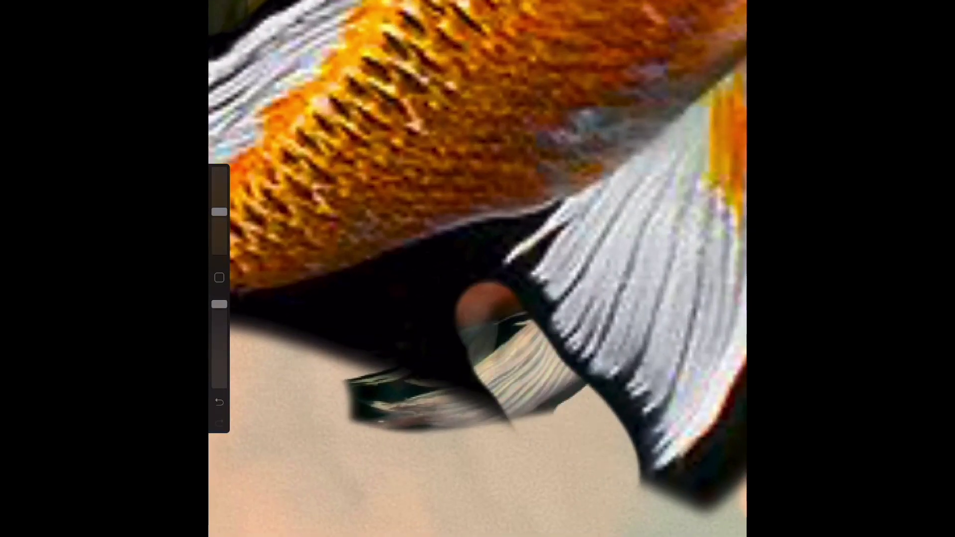
drag(498, 278, 408, 398)
drag(478, 249, 339, 344)
drag(393, 263, 244, 324)
Clean the shadow below the tail fin, inside the tail notch and along its right edge.
scroll(478, 269, down, 3)
drag(607, 279, 493, 388)
mouse_move(602, 249)
mouse_down()
mouse_move(542, 308)
mouse_move(543, 180)
mouse_up()
drag(592, 109, 552, 194)
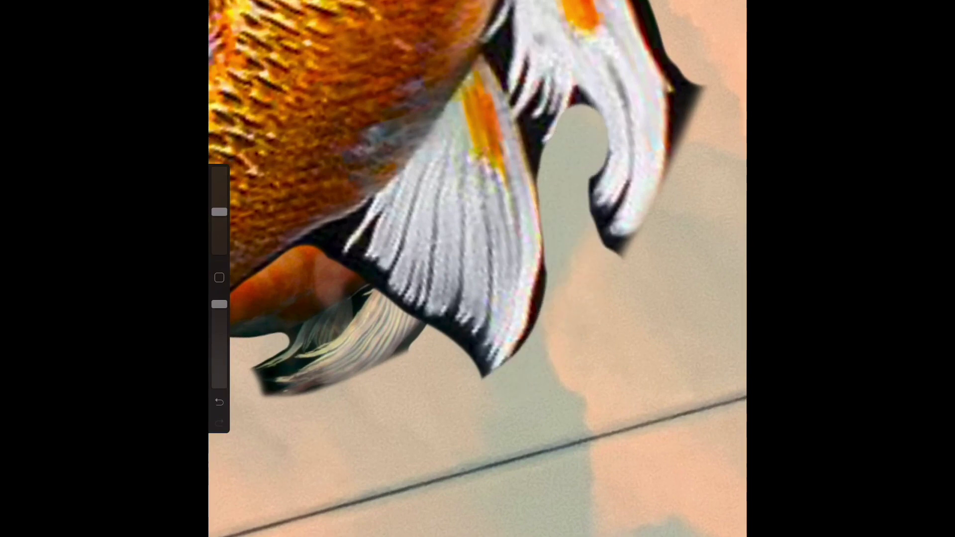
drag(697, 84, 669, 165)
scroll(478, 268, up, 3)
drag(567, 50, 627, 259)
click(219, 402)
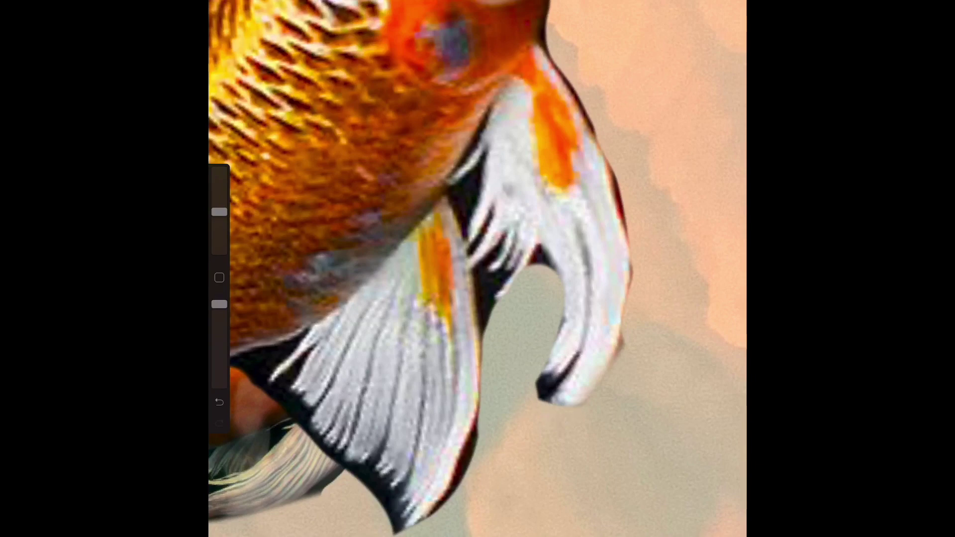
scroll(478, 268, down, 3)
scroll(478, 268, up, 3)
Erase shadow between the head and upper fin, above the head, and around the left fin.
mouse_move(488, 114)
mouse_down()
mouse_move(423, 199)
mouse_move(617, 227)
mouse_up()
drag(398, 97, 294, 52)
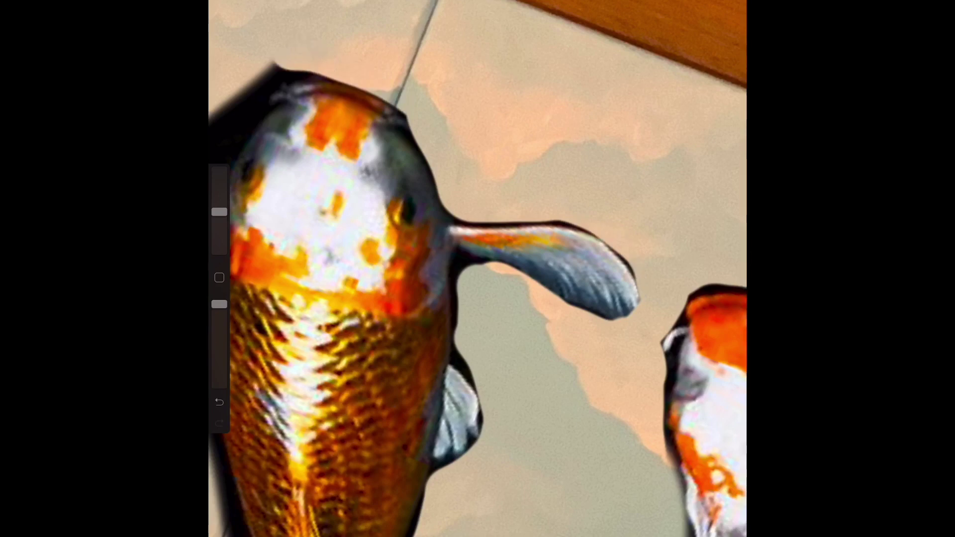
scroll(478, 269, up, 2)
drag(473, 174, 428, 244)
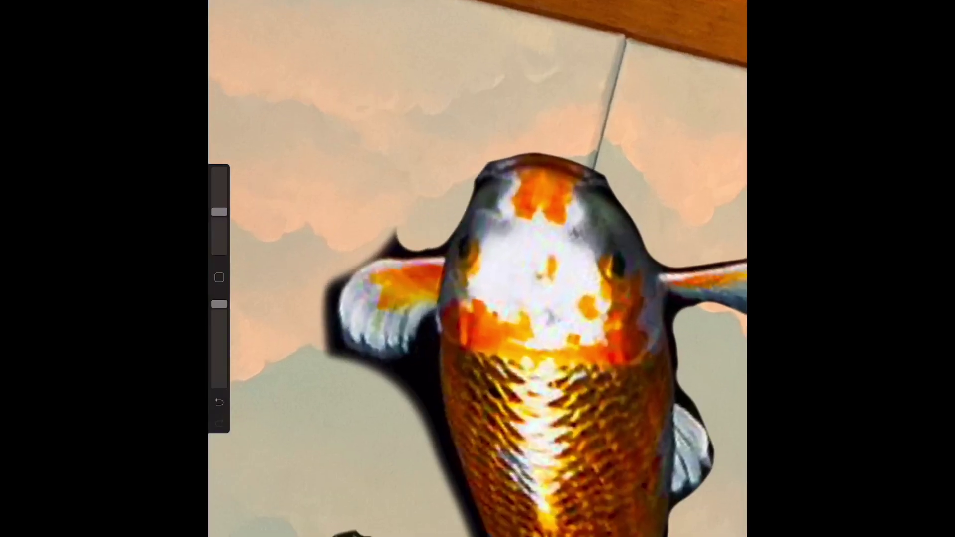
mouse_move(343, 272)
mouse_down()
mouse_move(355, 366)
mouse_move(443, 421)
mouse_up()
click(219, 402)
drag(473, 169, 396, 241)
drag(343, 269, 354, 368)
mouse_move(220, 305)
mouse_down()
mouse_move(219, 335)
mouse_move(220, 304)
mouse_up()
mouse_move(219, 212)
mouse_down()
mouse_move(220, 246)
mouse_move(219, 215)
mouse_up()
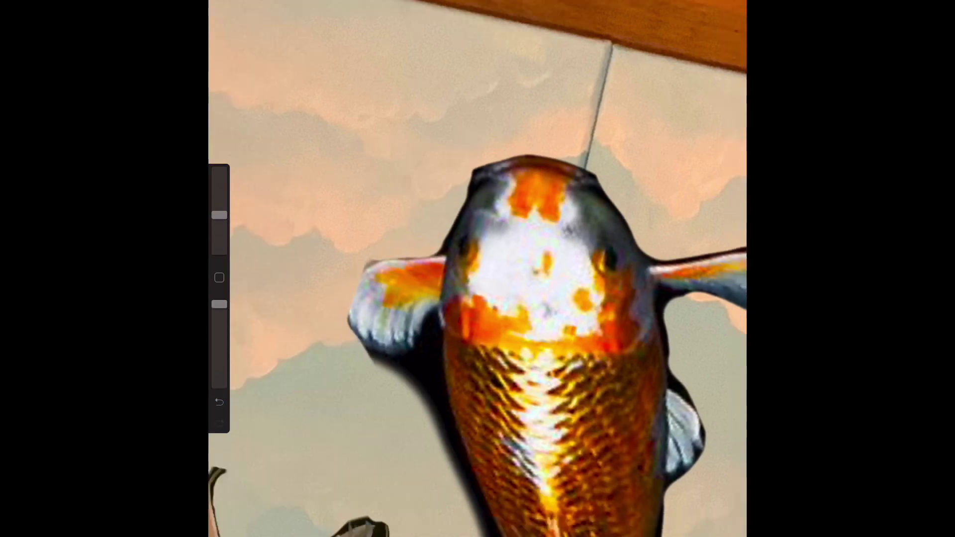
Erase the dark shadow along the koi's left side, undoing the stroke near its top.
scroll(478, 268, down, 10)
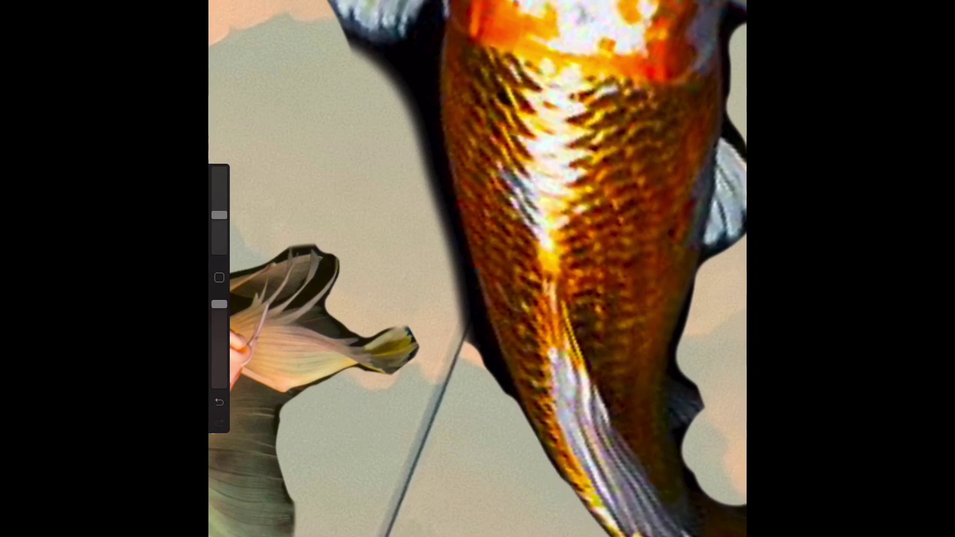
drag(490, 393, 450, 238)
drag(478, 368, 433, 180)
drag(448, 269, 368, 45)
drag(448, 75, 408, 12)
click(219, 402)
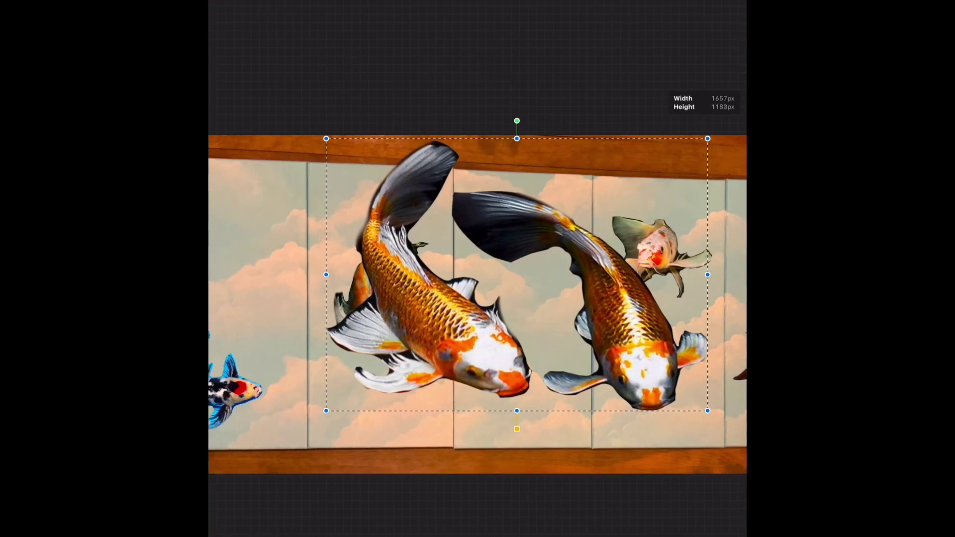
Move the koi pair to the mural centre, straighten it, and enlarge it across the centre panels.
mouse_move(326, 411)
mouse_down()
mouse_move(219, 504)
mouse_move(258, 316)
mouse_up()
drag(294, 244, 512, 334)
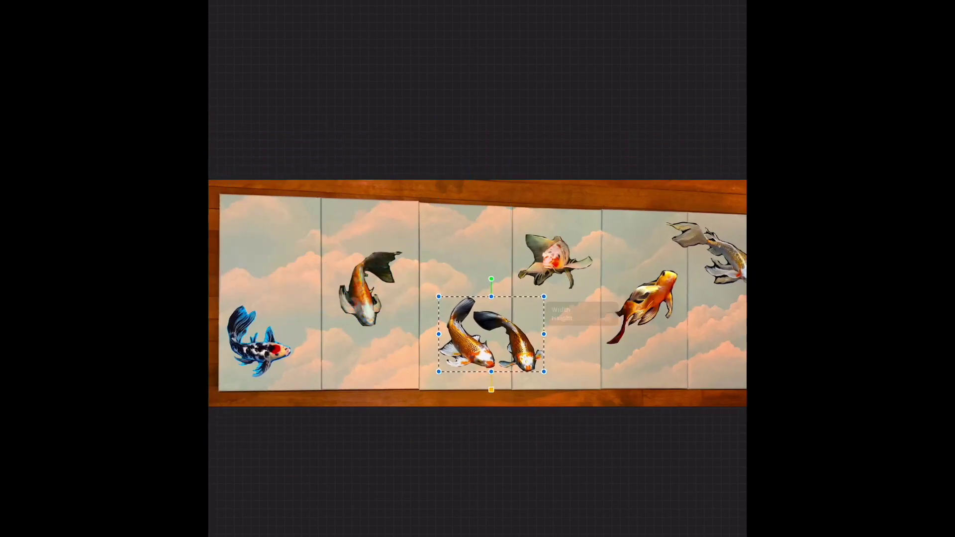
drag(586, 386, 558, 390)
drag(510, 304, 495, 231)
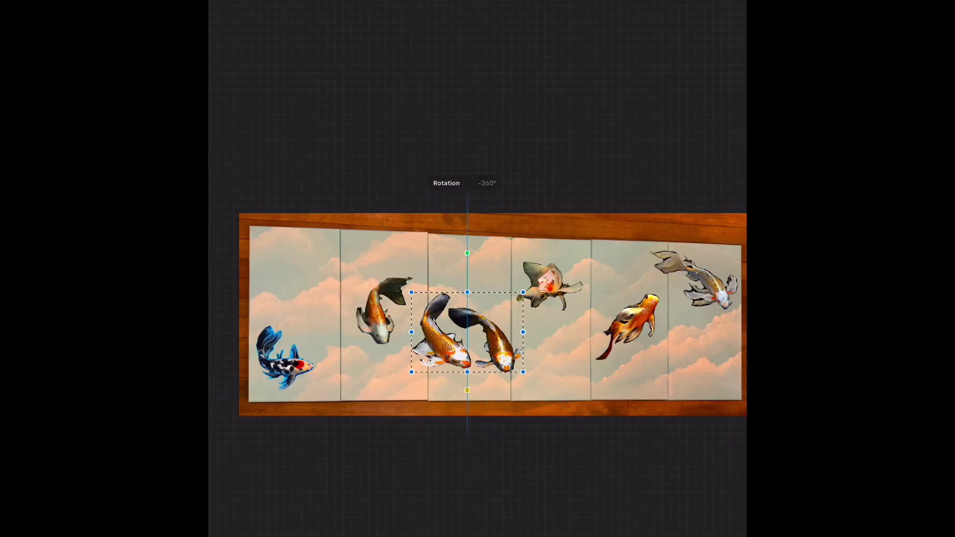
drag(495, 231, 486, 292)
mouse_move(476, 348)
mouse_down()
mouse_move(519, 349)
mouse_move(483, 353)
mouse_up()
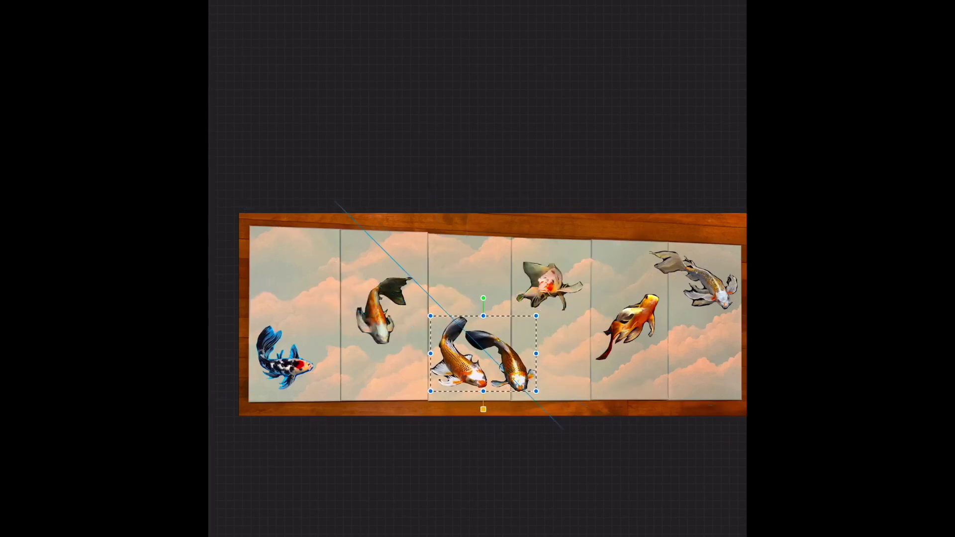
drag(536, 316, 617, 258)
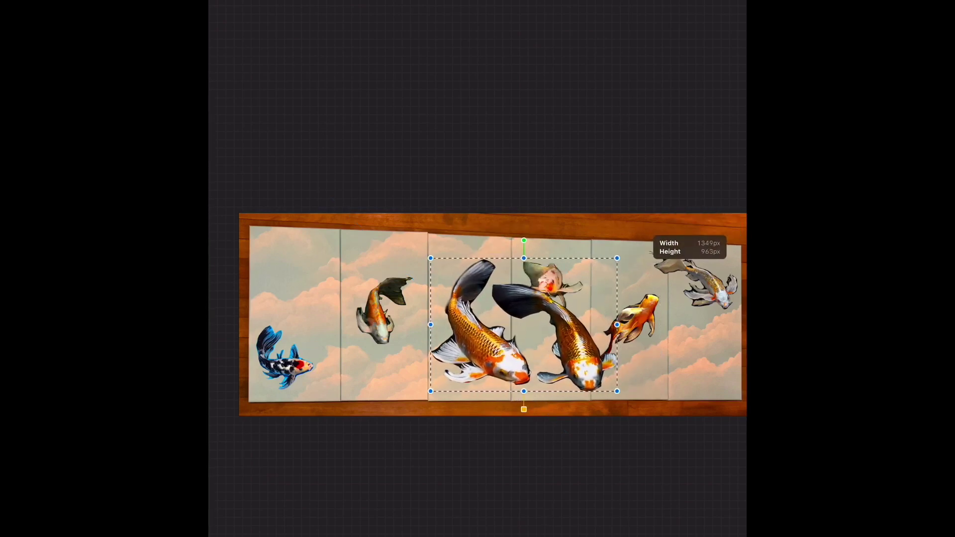
click(234, 4)
click(254, 4)
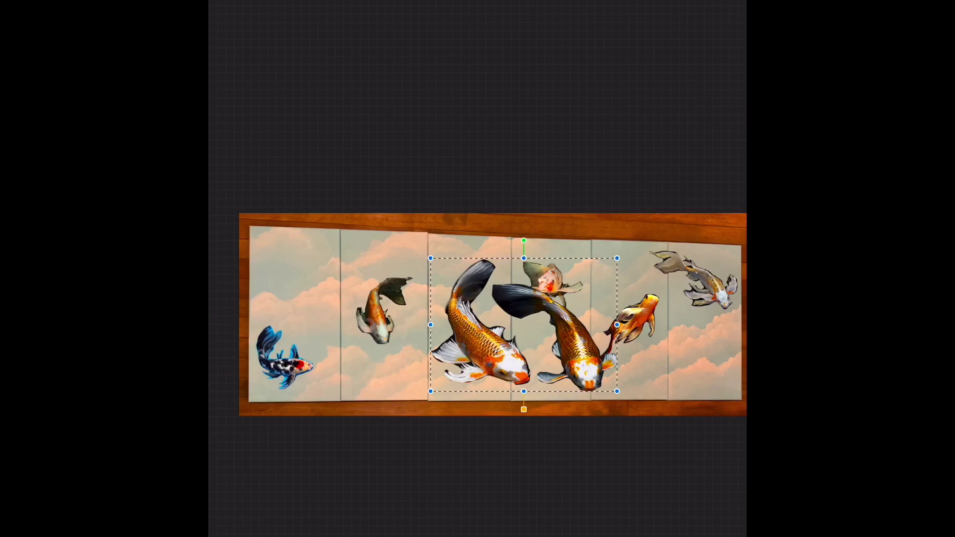
click(254, 4)
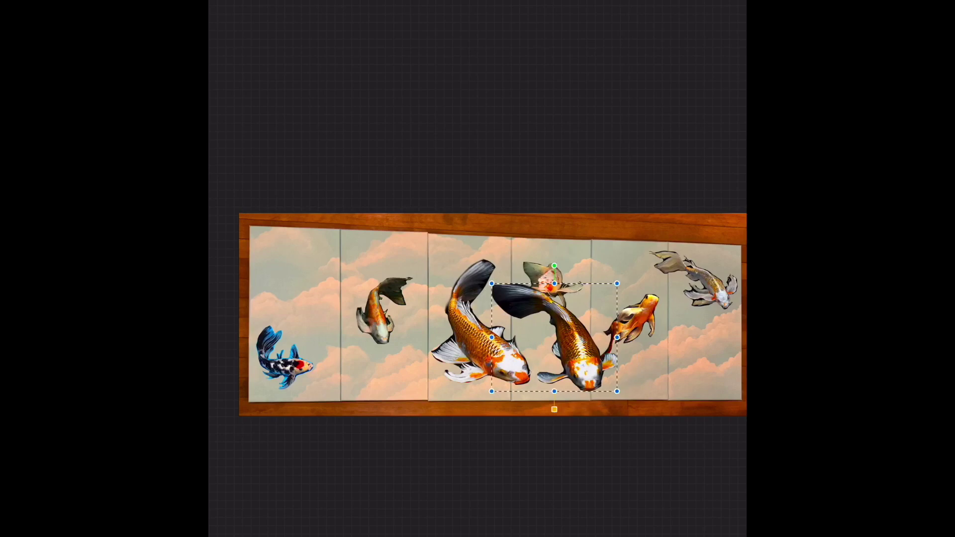
Shrink the right koi, tilt it, and place it at the last panel's bottom.
drag(554, 338, 628, 328)
mouse_move(533, 252)
mouse_down()
mouse_move(589, 305)
mouse_move(677, 326)
mouse_up()
mouse_move(628, 344)
mouse_down()
mouse_move(679, 378)
mouse_move(678, 329)
mouse_up()
Turn the dark-tailed koi upright, resize it, and move it into the top-left panel with a slight tilt.
mouse_move(710, 405)
mouse_down()
mouse_move(700, 391)
mouse_move(719, 405)
mouse_up()
mouse_move(684, 379)
mouse_down()
mouse_move(717, 368)
mouse_move(690, 369)
mouse_up()
drag(722, 331, 722, 336)
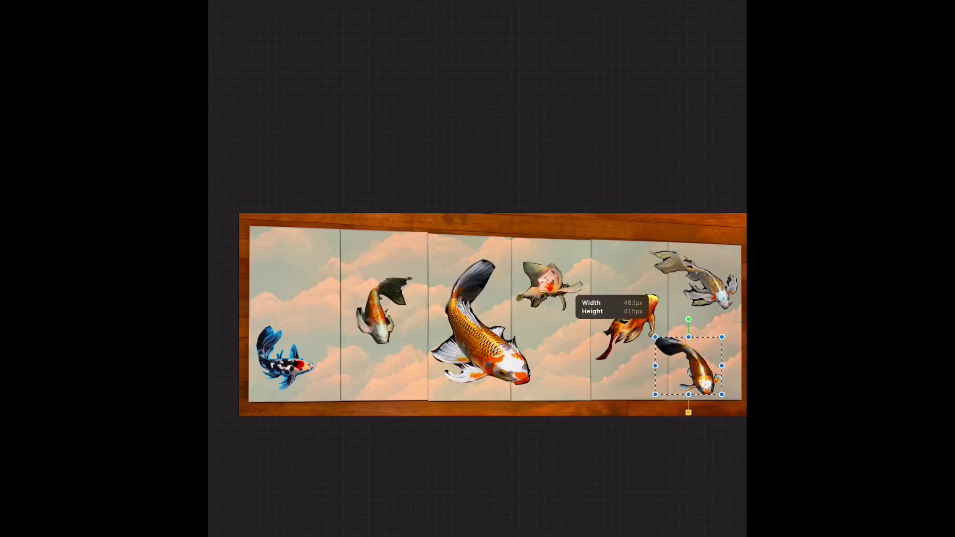
drag(722, 394, 728, 400)
mouse_move(688, 366)
mouse_down()
mouse_move(580, 392)
mouse_move(302, 258)
mouse_up()
drag(339, 227, 284, 266)
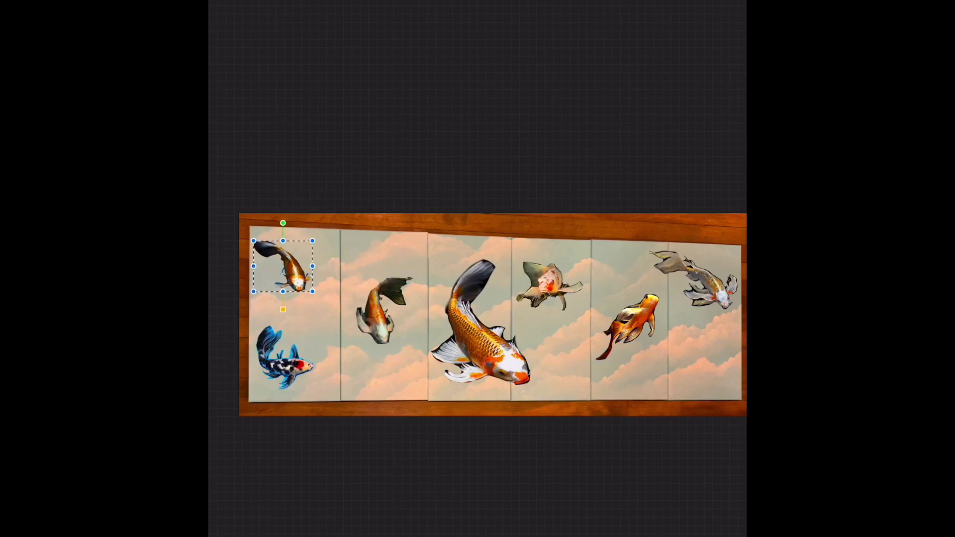
drag(283, 223, 296, 222)
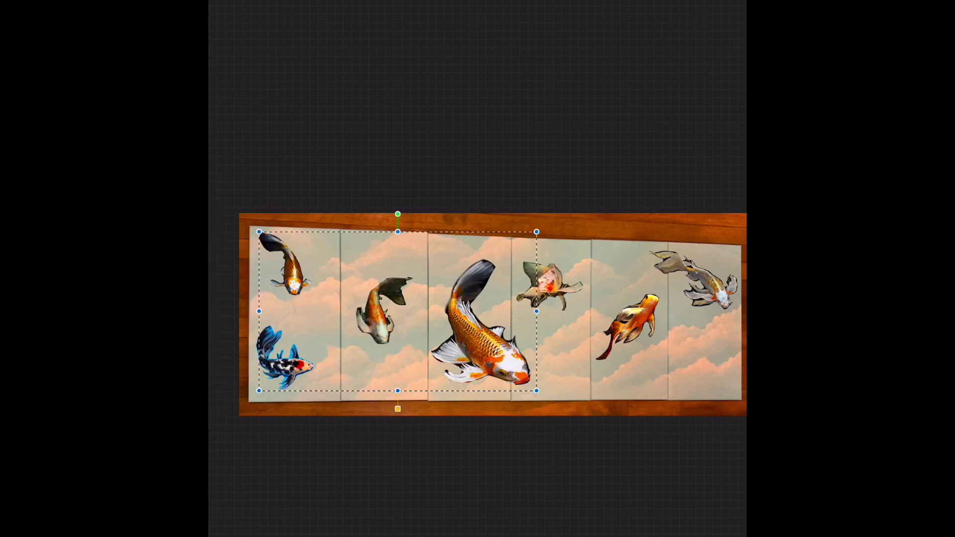
Lasso the large central koi, shrink it into the lower centre panel, and nudge it into place.
drag(473, 318, 490, 323)
key(v)
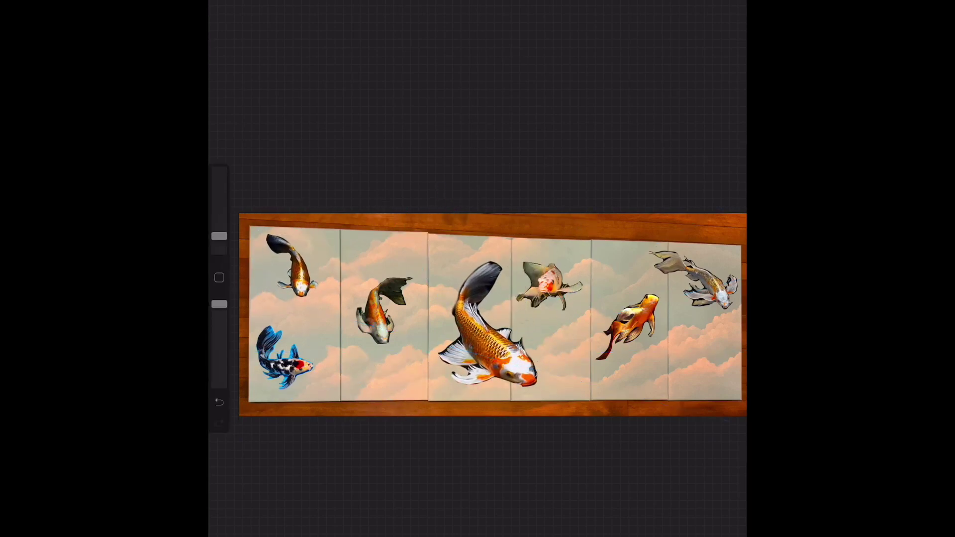
key(v)
key(v)
key(s)
drag(474, 230, 498, 422)
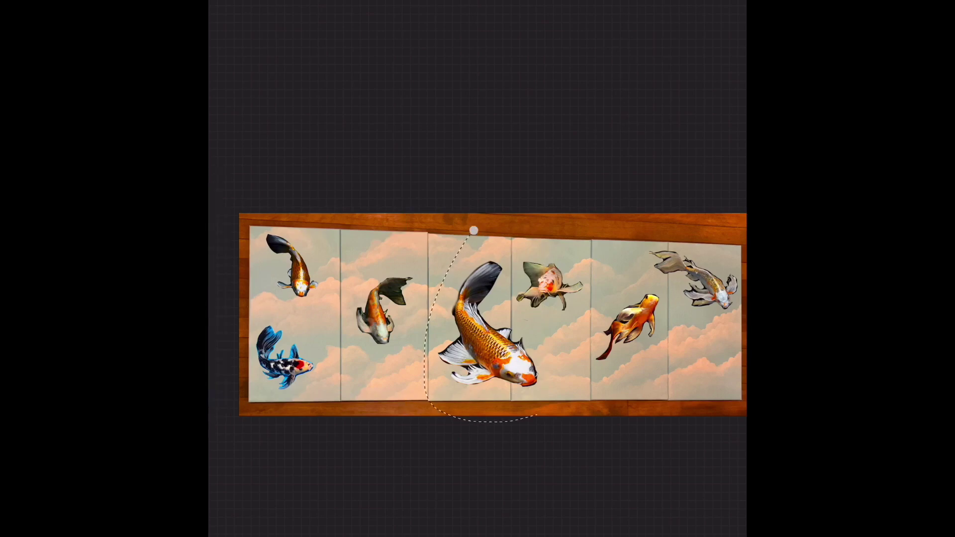
key(v)
drag(454, 273, 486, 320)
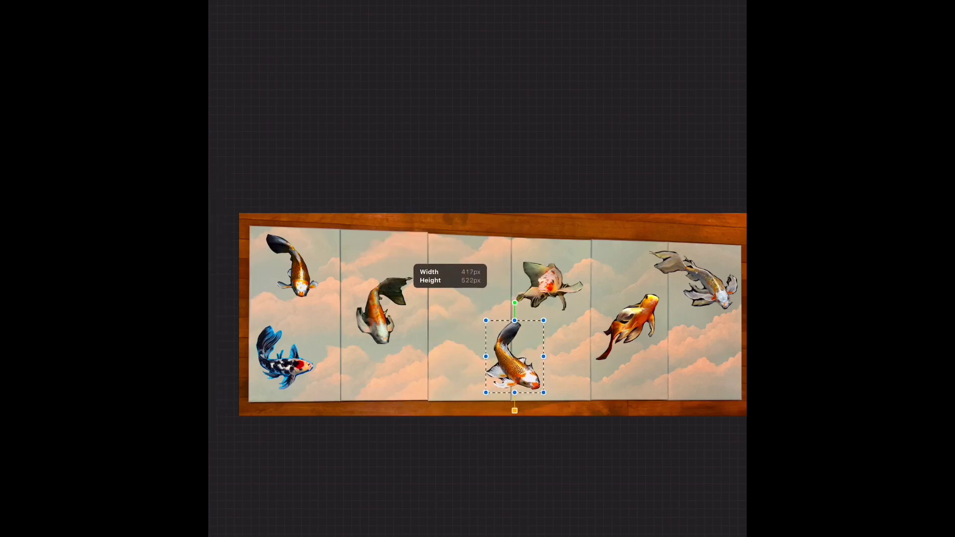
mouse_move(515, 356)
mouse_down()
mouse_move(473, 368)
mouse_move(597, 378)
mouse_move(470, 356)
mouse_up()
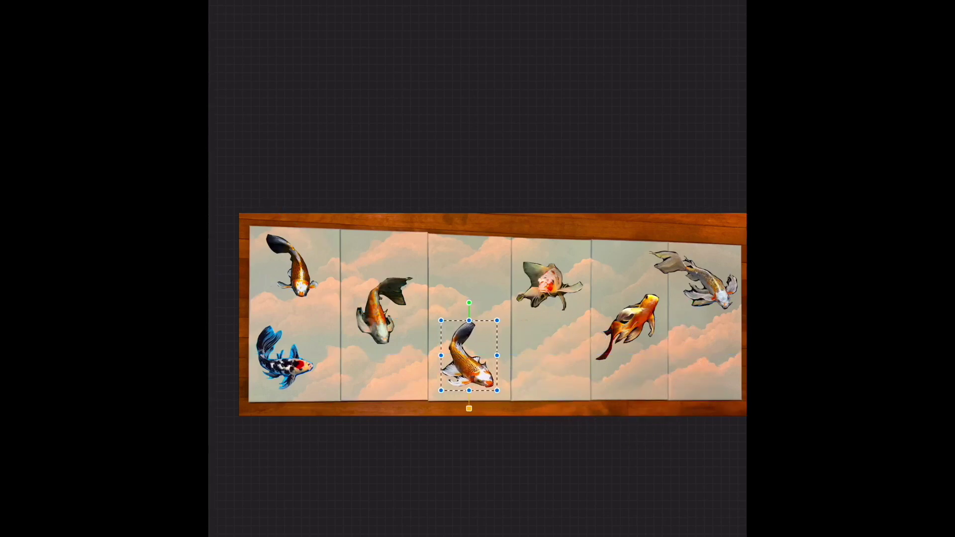
mouse_move(399, 312)
mouse_down()
mouse_move(511, 283)
mouse_move(590, 312)
mouse_move(399, 312)
mouse_up()
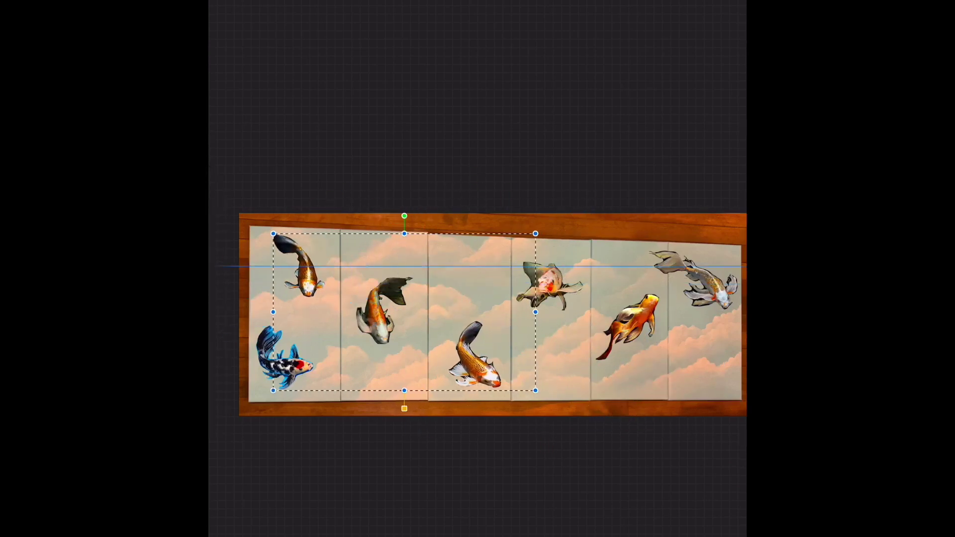
scroll(493, 314, down, 3)
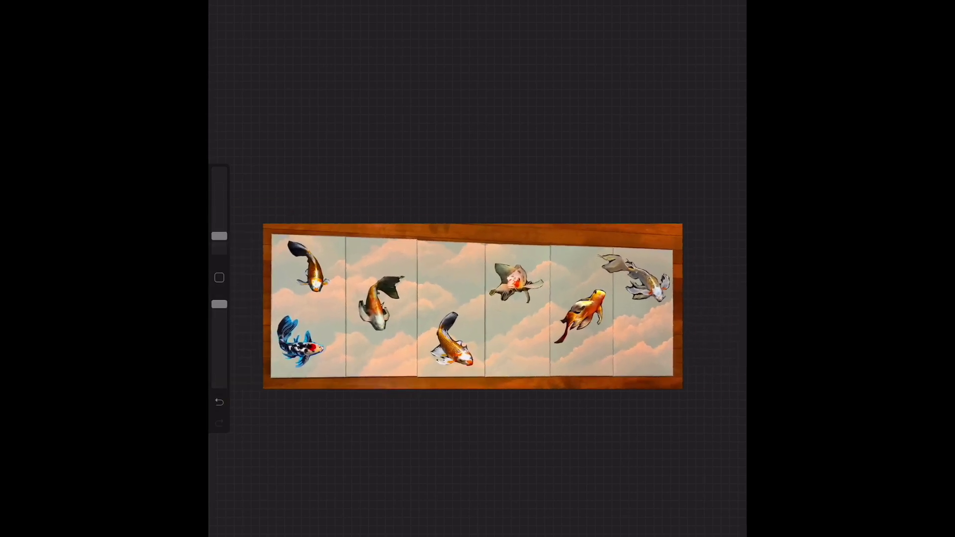
Rotate the blue koi on its layer to -15°.
click(622, 138)
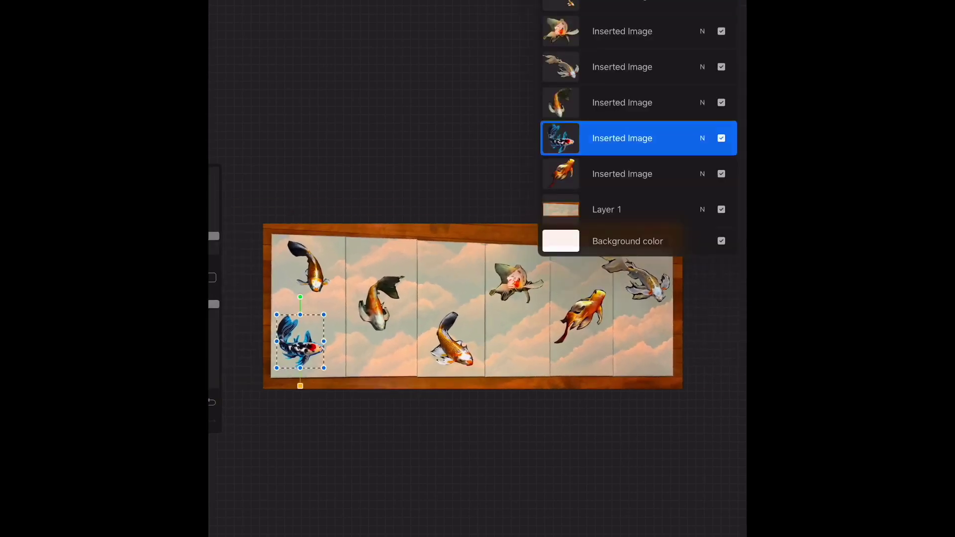
key(v)
drag(308, 293, 322, 295)
key(v)
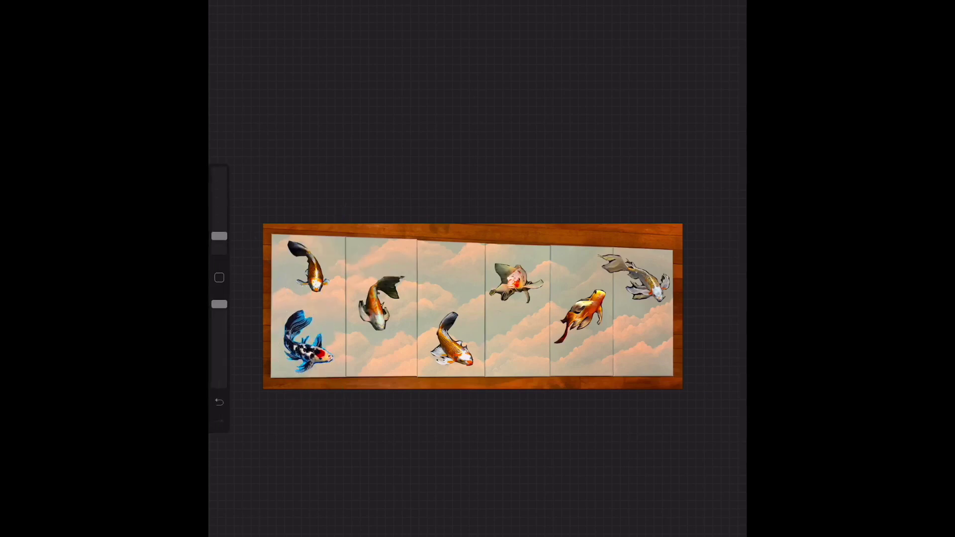
Rotate the orange koi on its own layer to a new angle.
key(l)
click(622, 103)
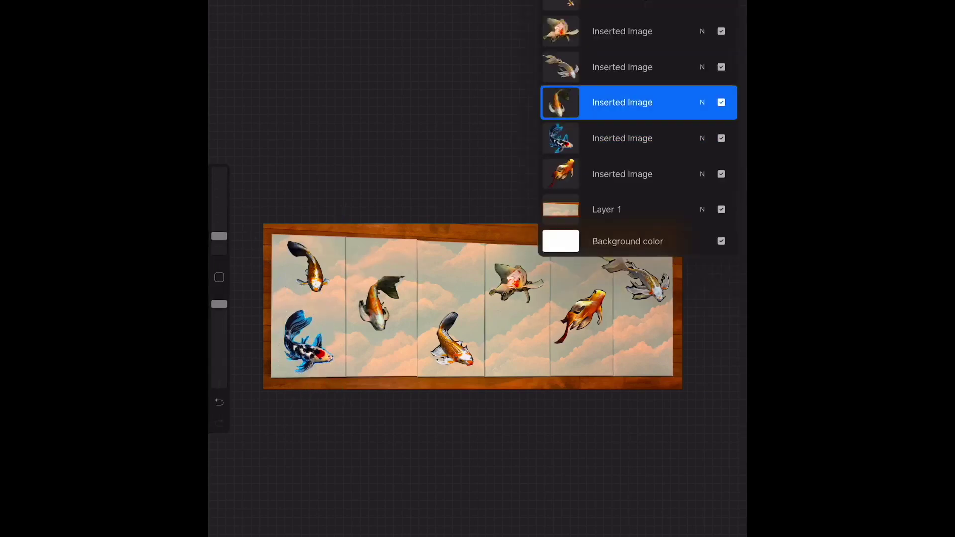
key(v)
drag(378, 299, 386, 301)
key(v)
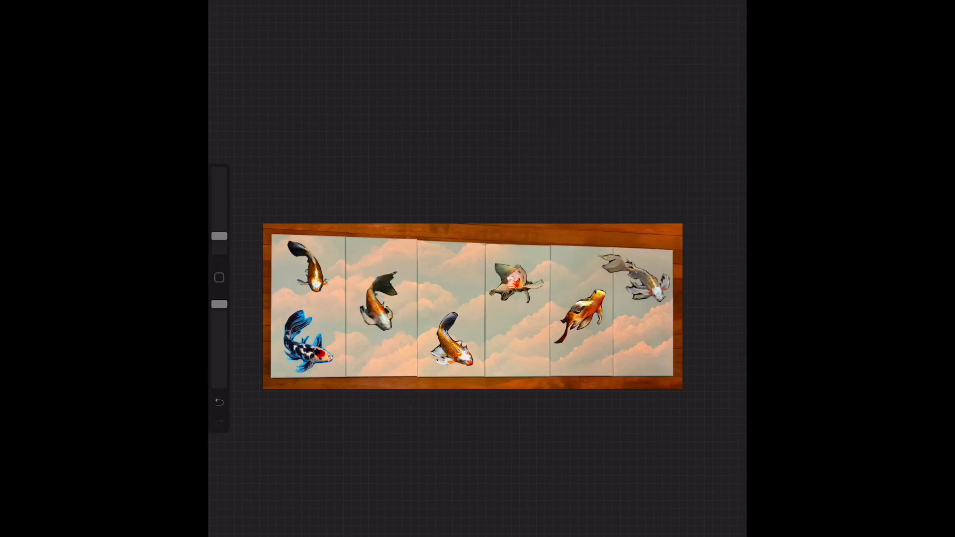
Lasso the middle koi on its layer and commit a transform on it.
key(l)
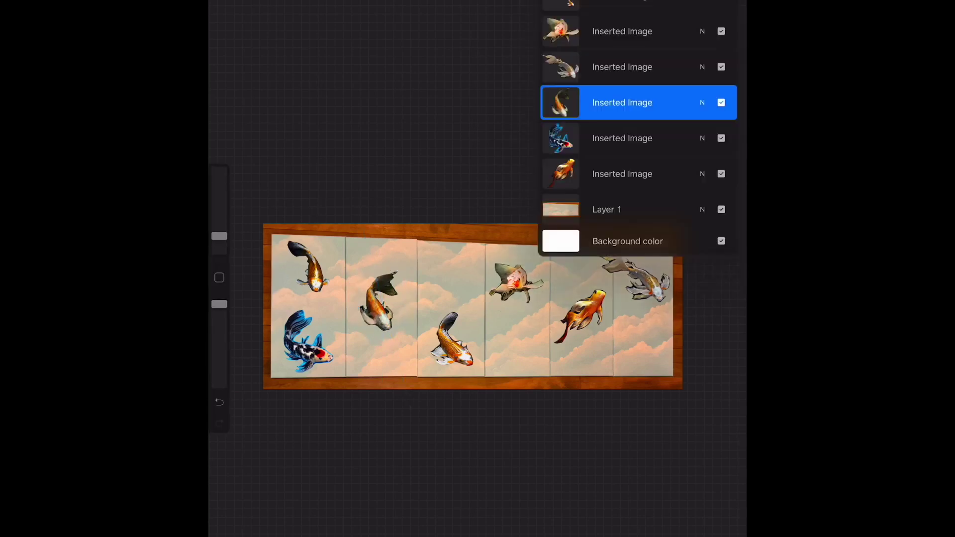
click(622, 4)
key(s)
drag(458, 297, 487, 365)
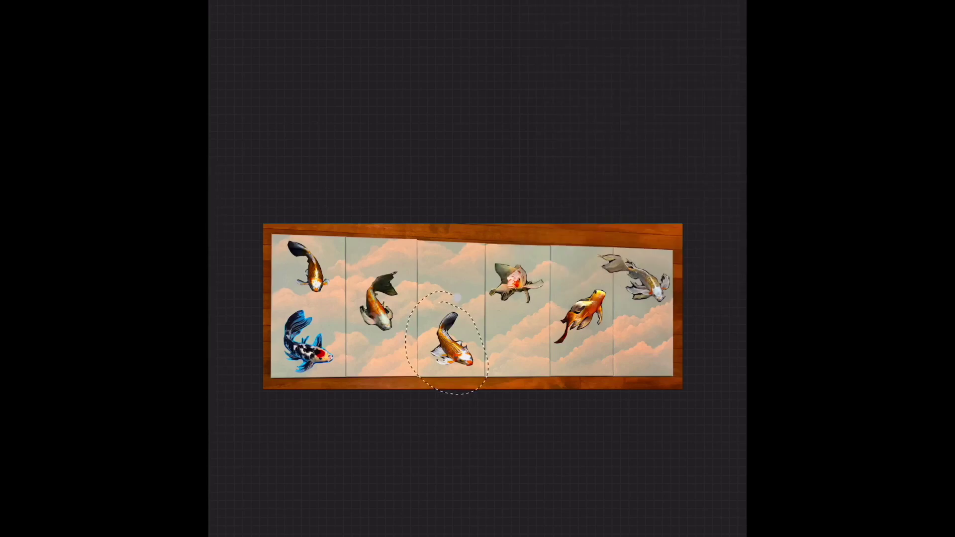
key(v)
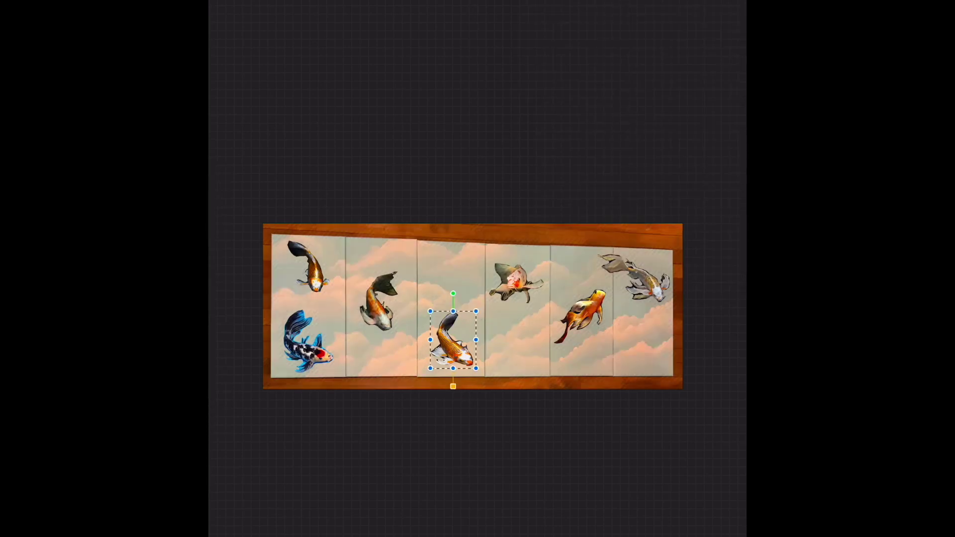
key(v)
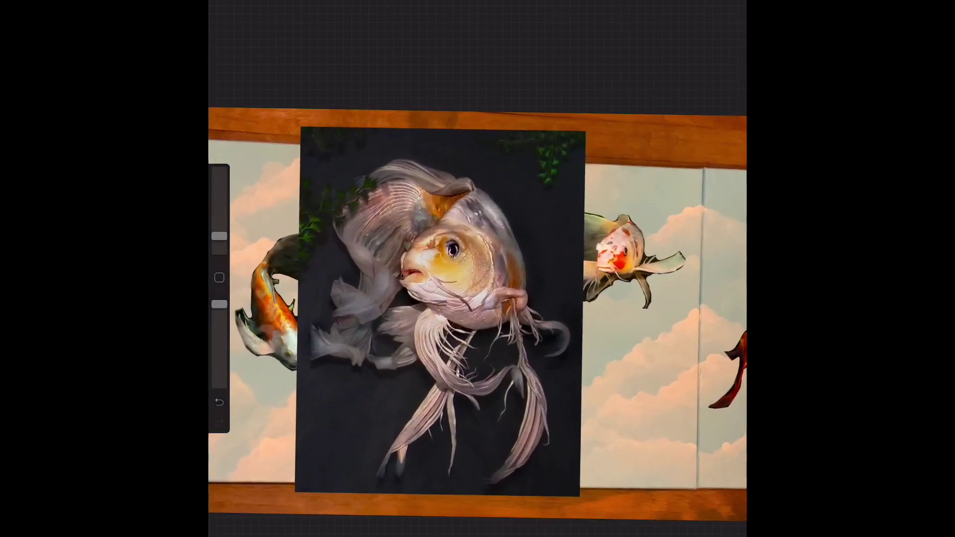
Erase the dark background right of, above and at the lower corners of the big goldfish.
drag(219, 236, 218, 171)
mouse_move(490, 132)
mouse_down()
mouse_move(538, 269)
mouse_move(577, 328)
mouse_up()
mouse_move(498, 149)
mouse_down()
mouse_move(348, 144)
mouse_move(318, 199)
mouse_move(306, 319)
mouse_up()
drag(324, 234, 313, 303)
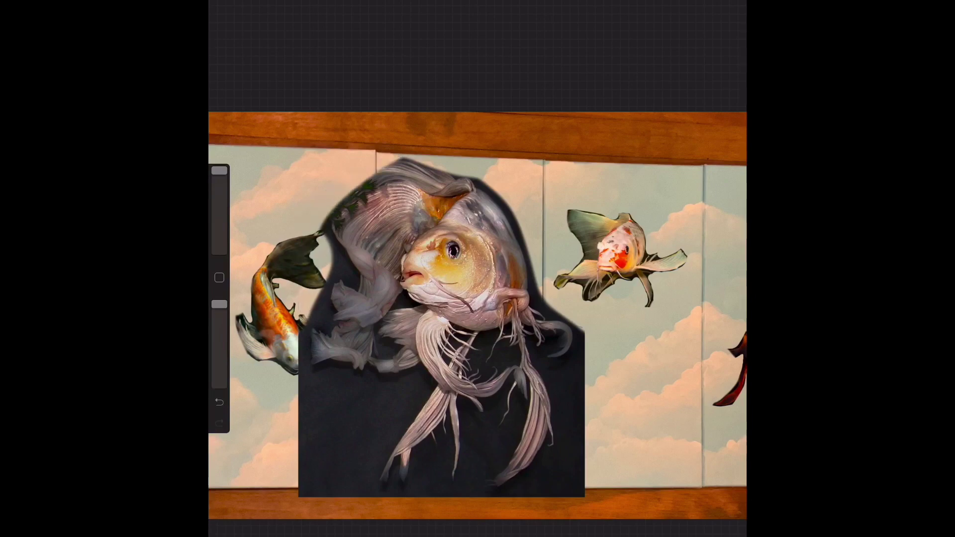
drag(299, 408, 373, 497)
drag(298, 378, 389, 428)
mouse_move(582, 418)
mouse_down()
mouse_move(538, 497)
mouse_move(580, 349)
mouse_up()
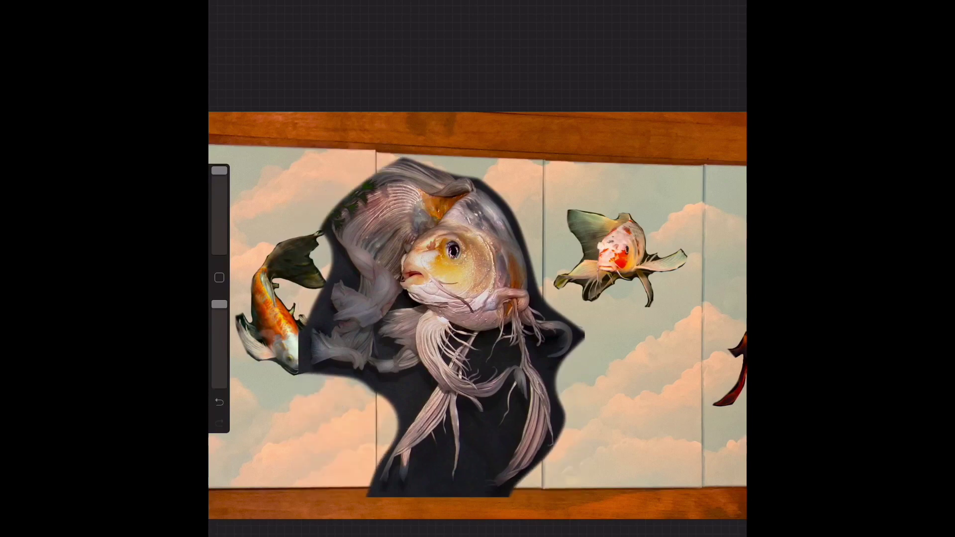
drag(220, 171, 220, 221)
Erase a notch between the goldfish fins and the dark area around the lower fins and left side.
scroll(478, 492, up, 5)
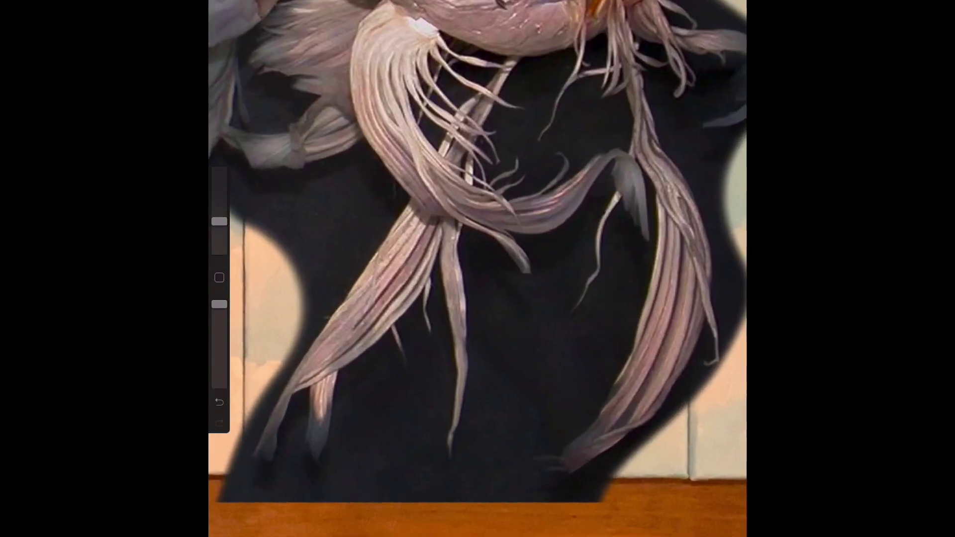
drag(493, 500, 500, 398)
mouse_move(498, 478)
mouse_down()
mouse_move(573, 319)
mouse_move(548, 498)
mouse_up()
drag(547, 289, 483, 394)
mouse_move(447, 485)
mouse_down()
mouse_move(219, 485)
mouse_move(331, 393)
mouse_move(388, 361)
mouse_up()
drag(363, 356, 279, 209)
drag(388, 169, 239, 234)
drag(283, 179, 219, 220)
Clear the dark area above and around the small orange fish and its fin.
mouse_move(491, 368)
mouse_down()
mouse_move(472, 259)
mouse_move(512, 278)
mouse_up()
mouse_move(572, 299)
mouse_down()
mouse_move(535, 246)
mouse_move(590, 214)
mouse_up()
drag(572, 303, 563, 239)
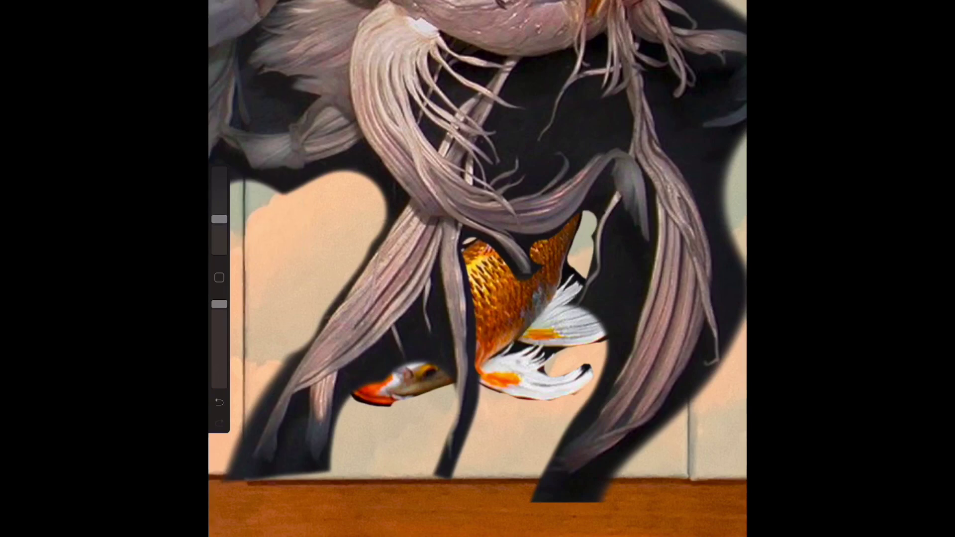
click(536, 270)
click(600, 126)
mouse_move(543, 164)
mouse_down()
mouse_move(520, 99)
mouse_move(532, 62)
mouse_up()
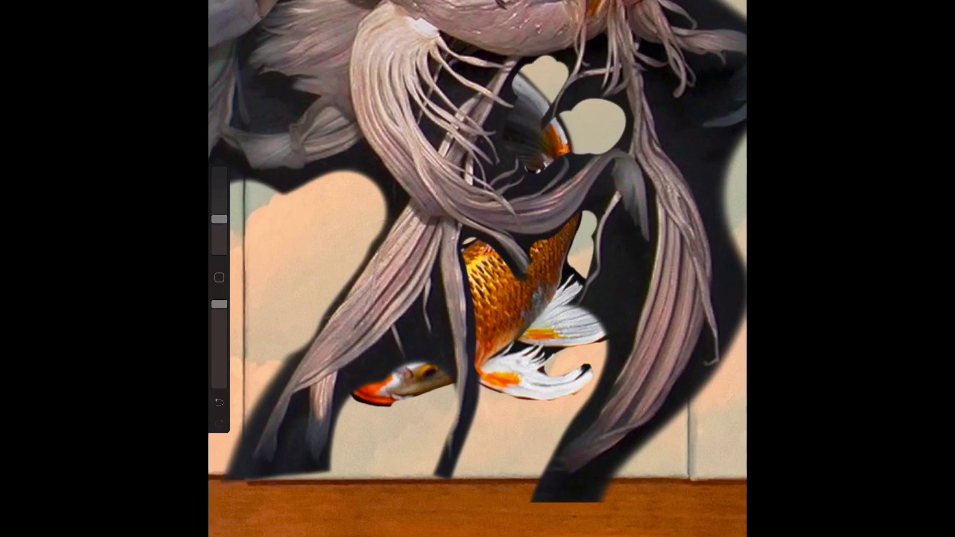
drag(617, 368, 615, 293)
drag(615, 348, 592, 264)
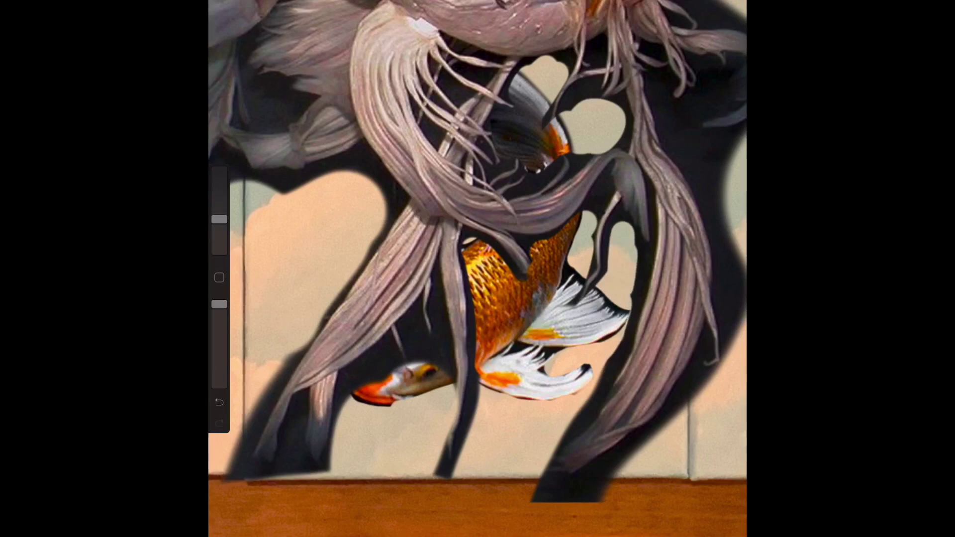
Erase the dark shape right of the fin, along the bottom edge and at lower right.
drag(640, 229, 617, 378)
drag(612, 179, 592, 229)
mouse_move(603, 378)
mouse_down()
mouse_move(542, 497)
mouse_move(642, 448)
mouse_up()
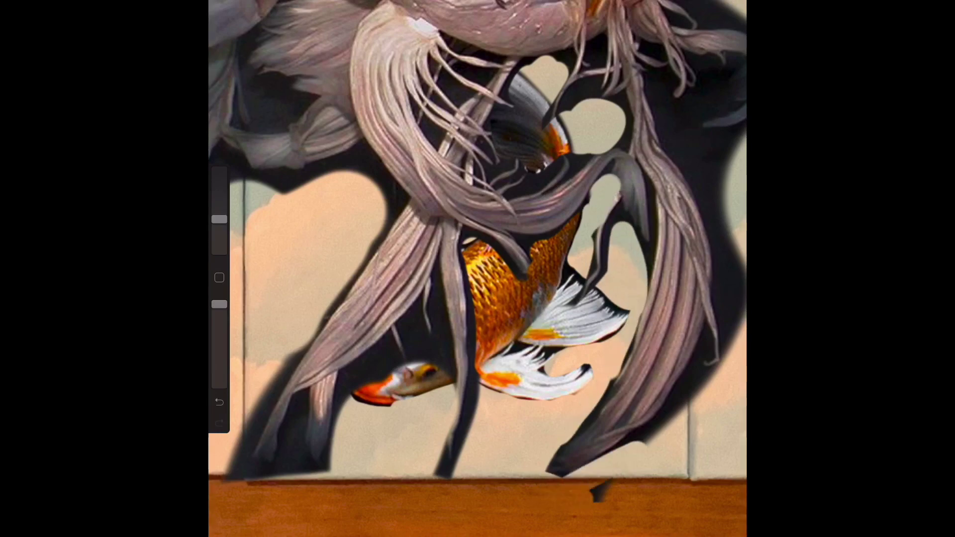
drag(696, 388, 602, 492)
drag(597, 249, 433, 308)
Erase dark patches beside the long fin strand and near the pole, undoing the last notch.
mouse_move(584, 369)
mouse_down()
mouse_move(568, 224)
mouse_move(513, 144)
mouse_move(507, 107)
mouse_up()
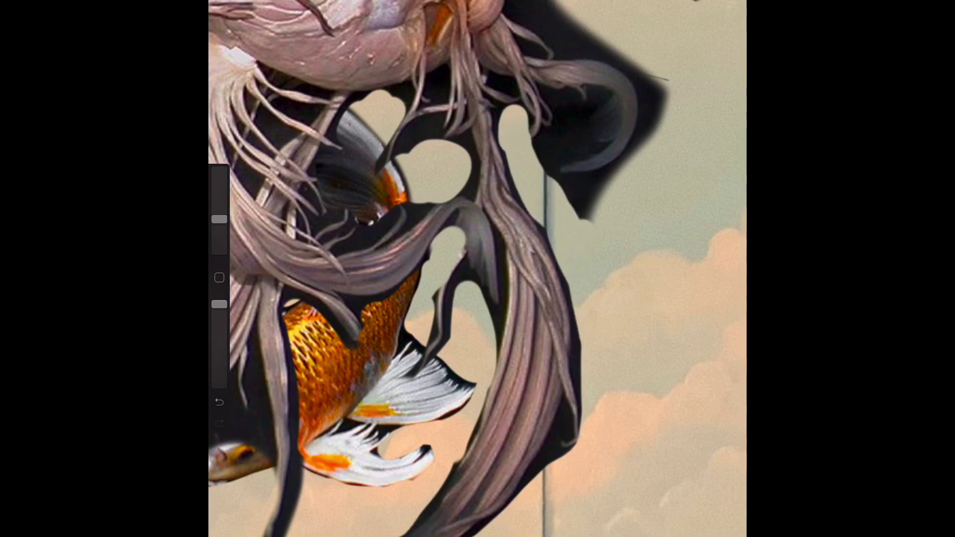
drag(542, 159, 582, 136)
drag(592, 219, 627, 164)
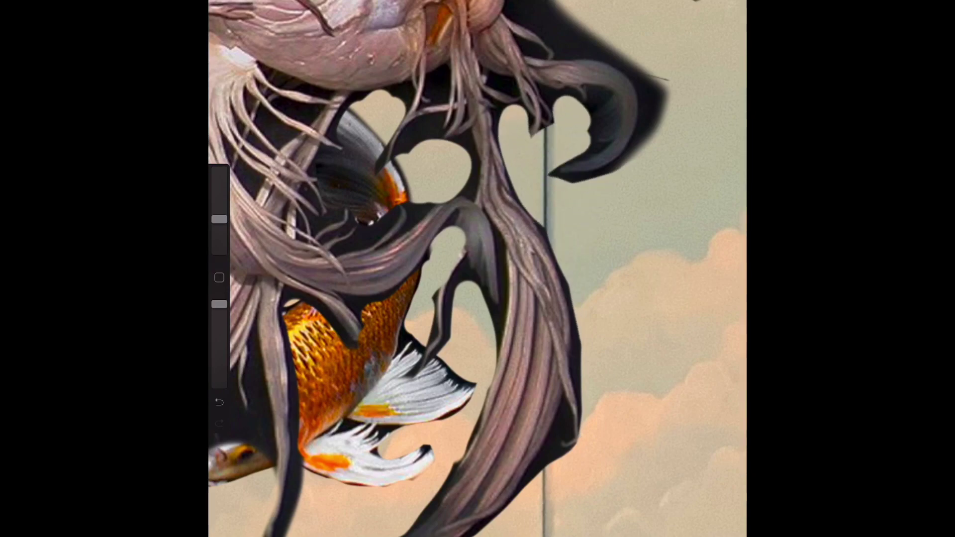
drag(572, 180, 652, 70)
drag(547, 149, 473, 274)
drag(502, 229, 472, 100)
key(ctrl+z)
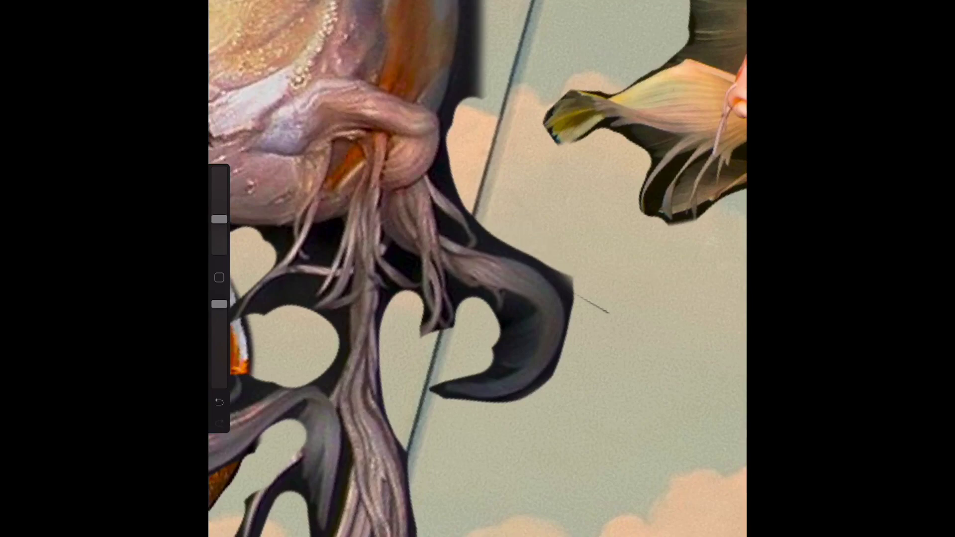
Erase the dark shape right of the goldfish and the shadow beside and under the tail fin.
drag(388, 150, 423, 413)
mouse_move(497, 403)
mouse_down()
mouse_move(543, 109)
mouse_move(518, 5)
mouse_up()
scroll(477, 269, down, 5)
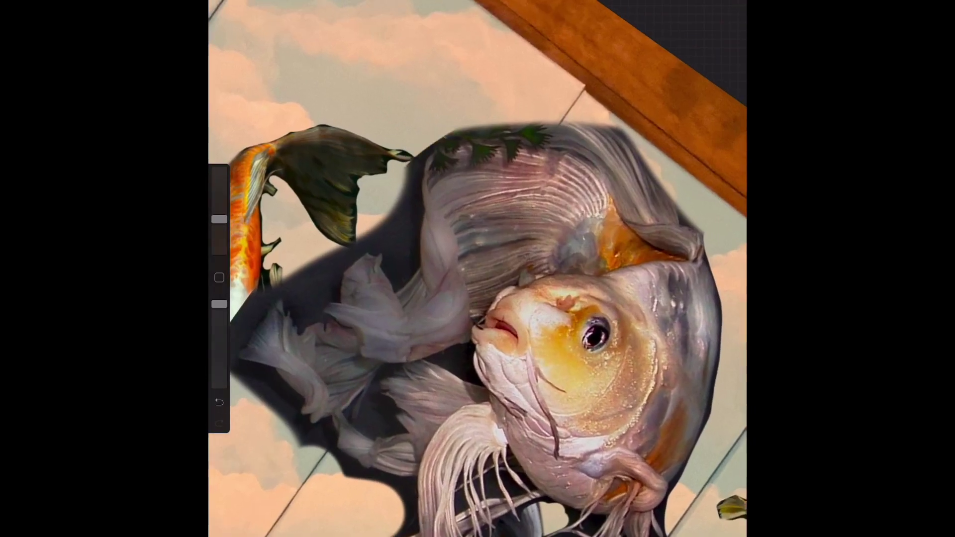
drag(418, 159, 398, 249)
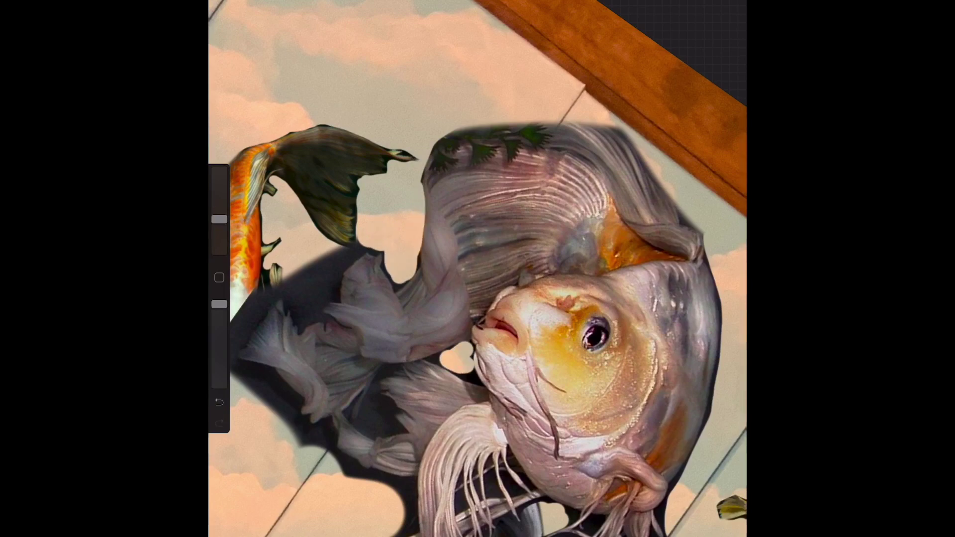
drag(348, 247, 299, 303)
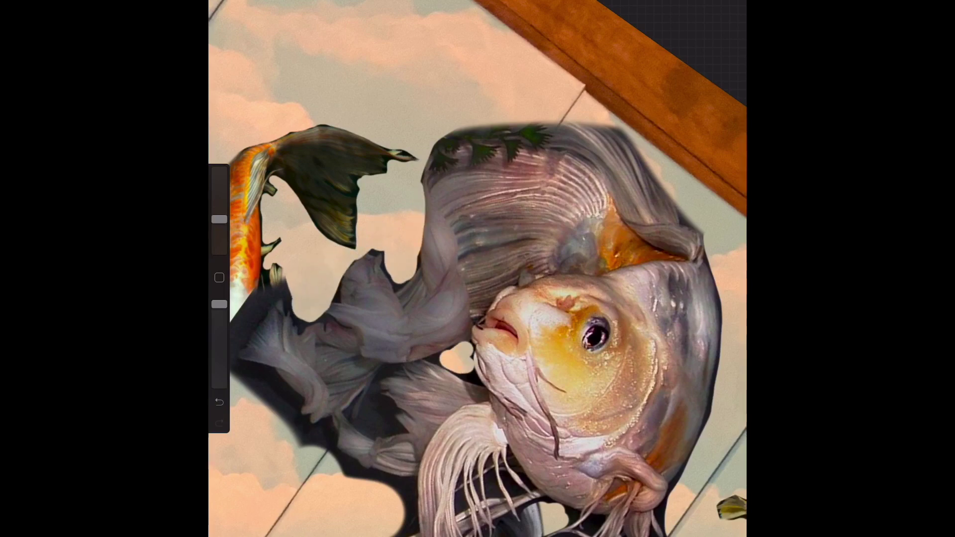
scroll(478, 268, left, 5)
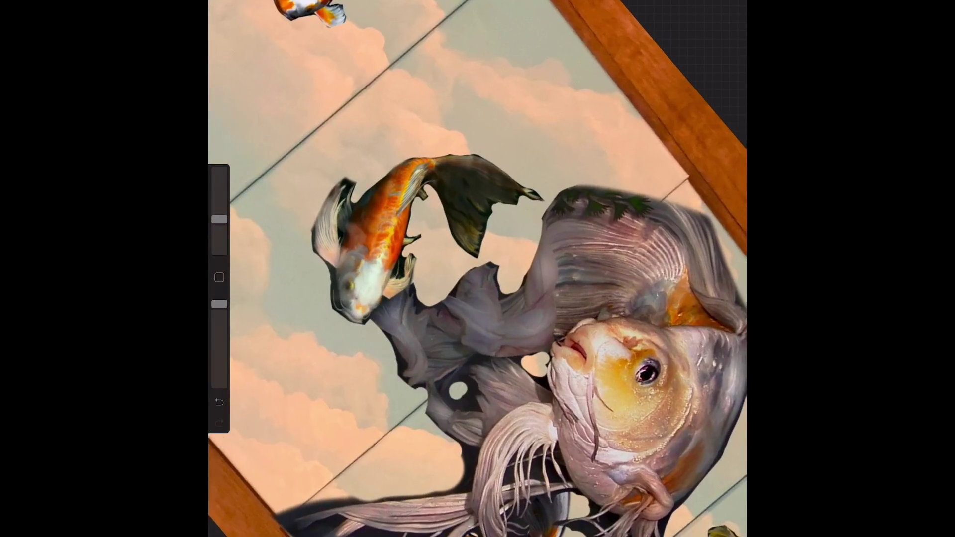
scroll(478, 269, down, 5)
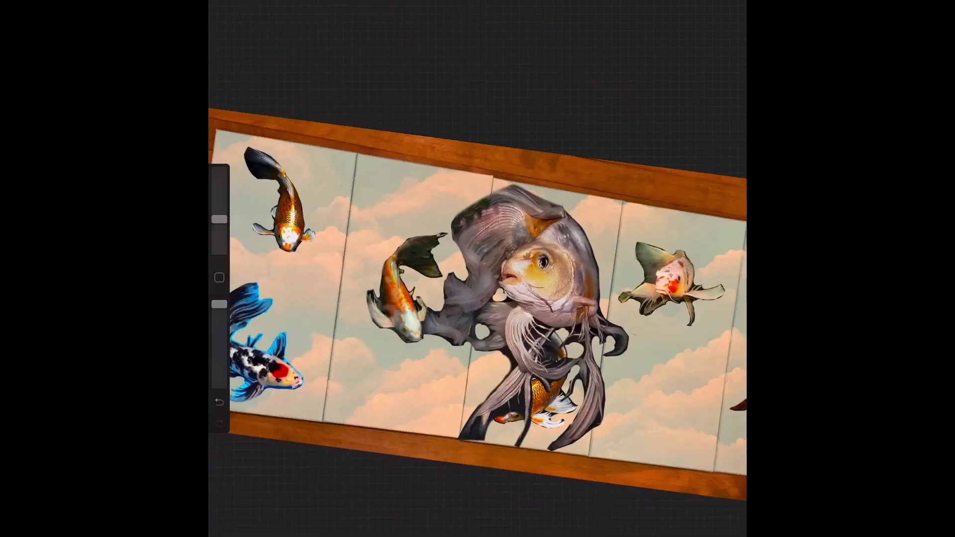
scroll(478, 269, up, 5)
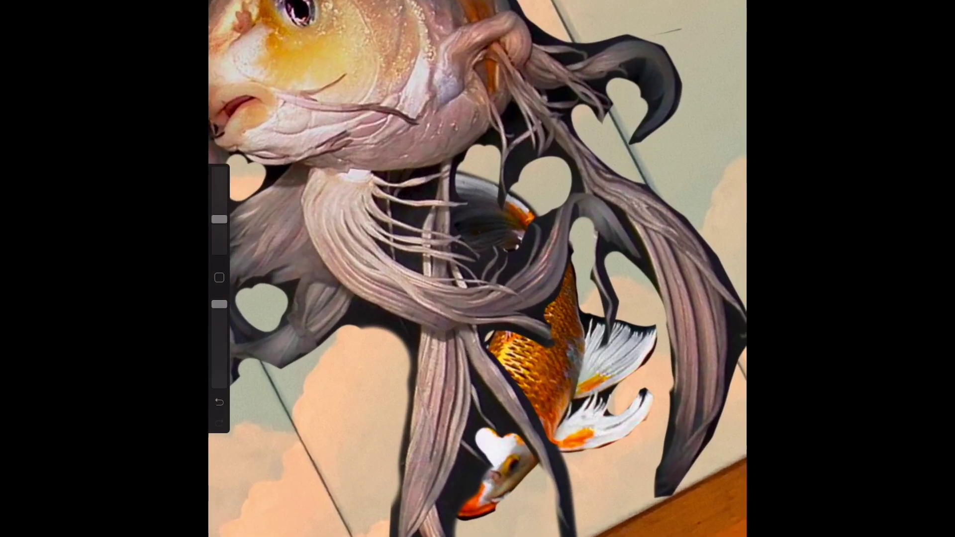
Paint white and orange around the small koi's head.
drag(477, 473, 450, 505)
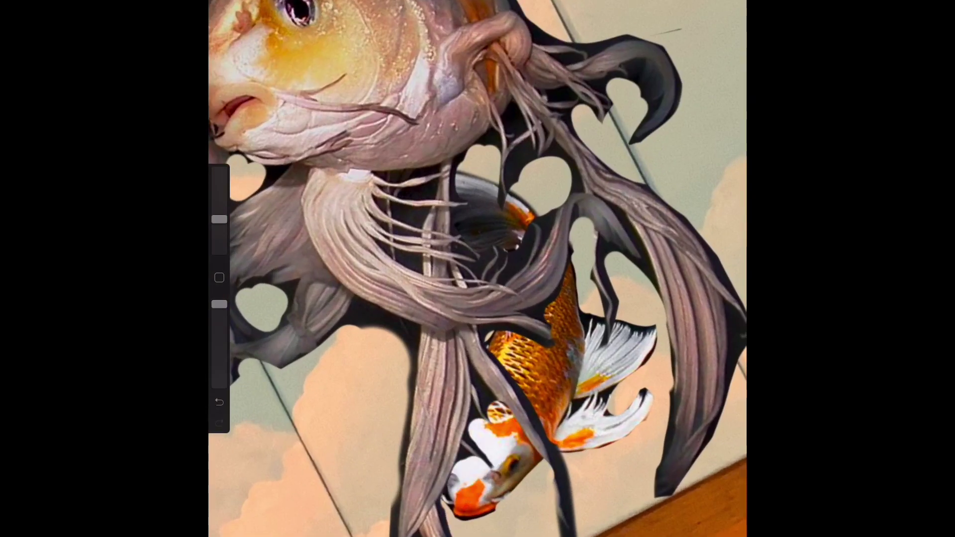
scroll(477, 268, down, 5)
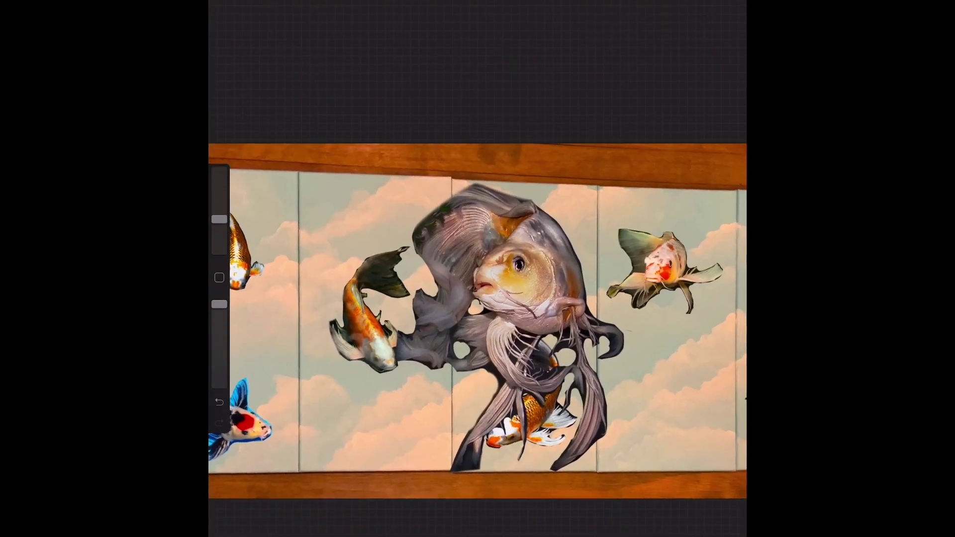
scroll(480, 398, up, 5)
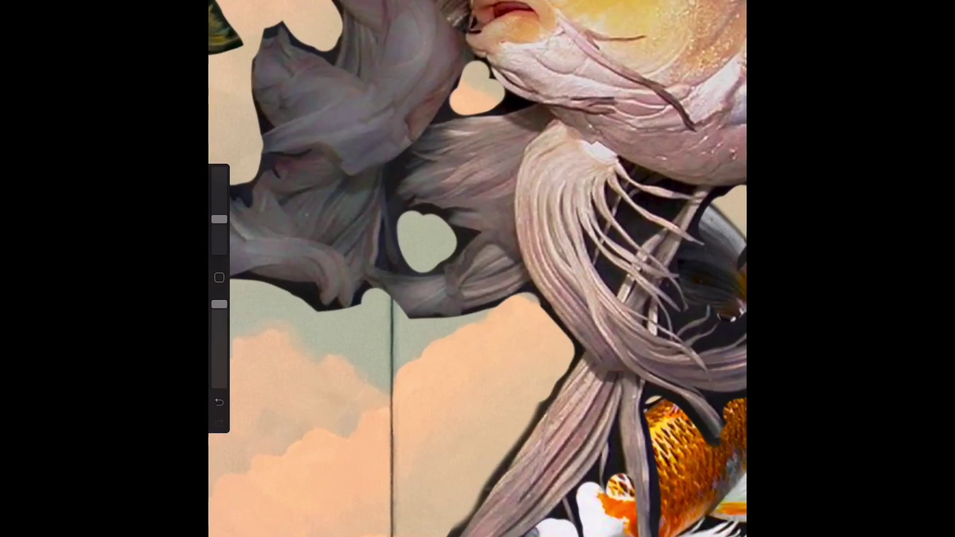
Shrink the big grey goldfish sharply and move it into the fourth panel.
scroll(478, 269, down, 5)
key(v)
drag(571, 239, 515, 307)
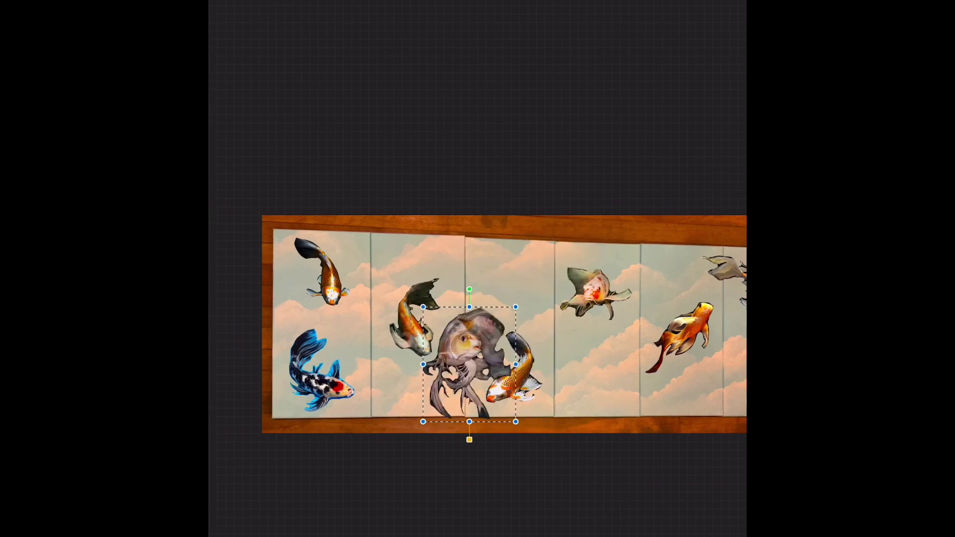
drag(516, 307, 497, 329)
drag(461, 376, 482, 376)
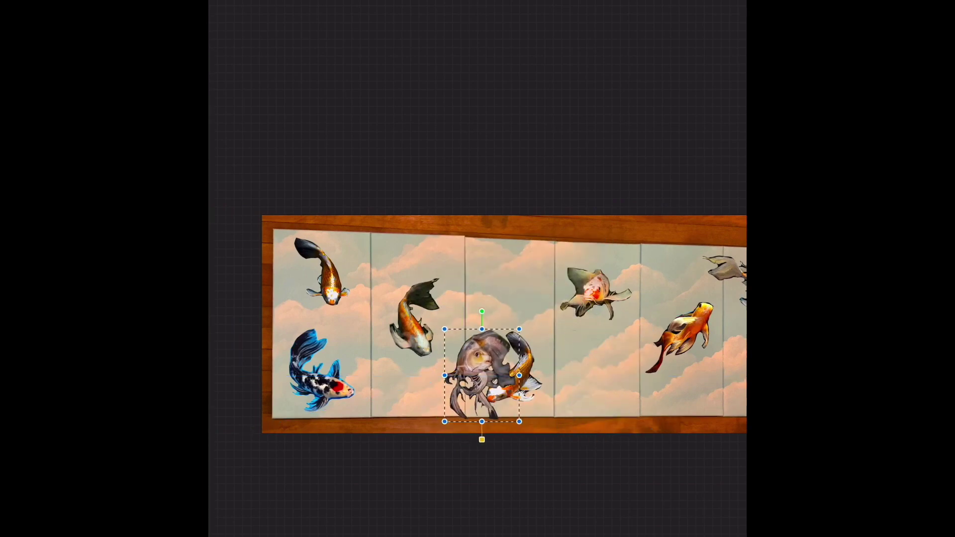
scroll(478, 324, down, 1)
mouse_move(429, 346)
mouse_down()
mouse_move(417, 381)
mouse_move(359, 350)
mouse_up()
drag(387, 391, 502, 393)
mouse_move(475, 358)
mouse_down()
mouse_move(517, 385)
mouse_move(475, 352)
mouse_up()
drag(504, 393, 503, 388)
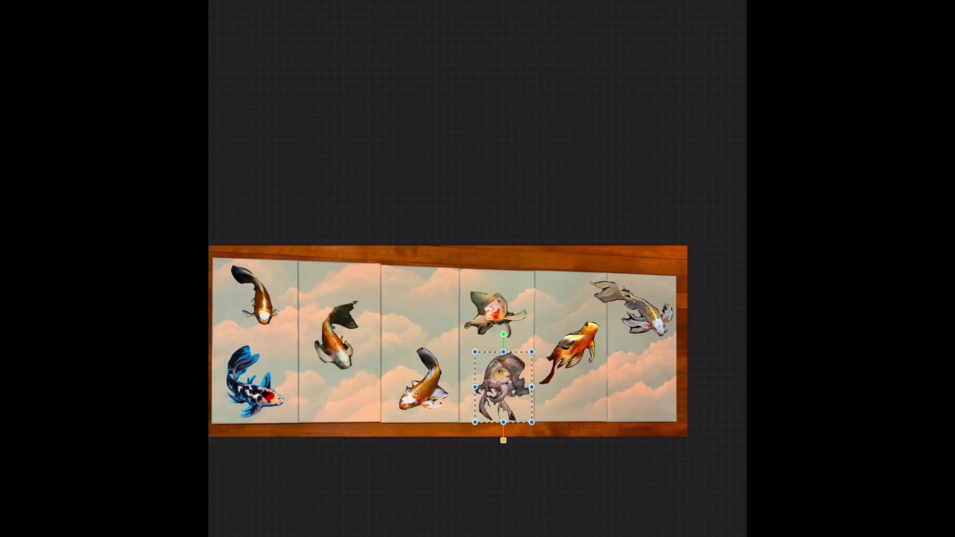
Select the grey-white koi's layer and move the koi into the third panel.
key(l)
click(622, 102)
drag(642, 314, 408, 308)
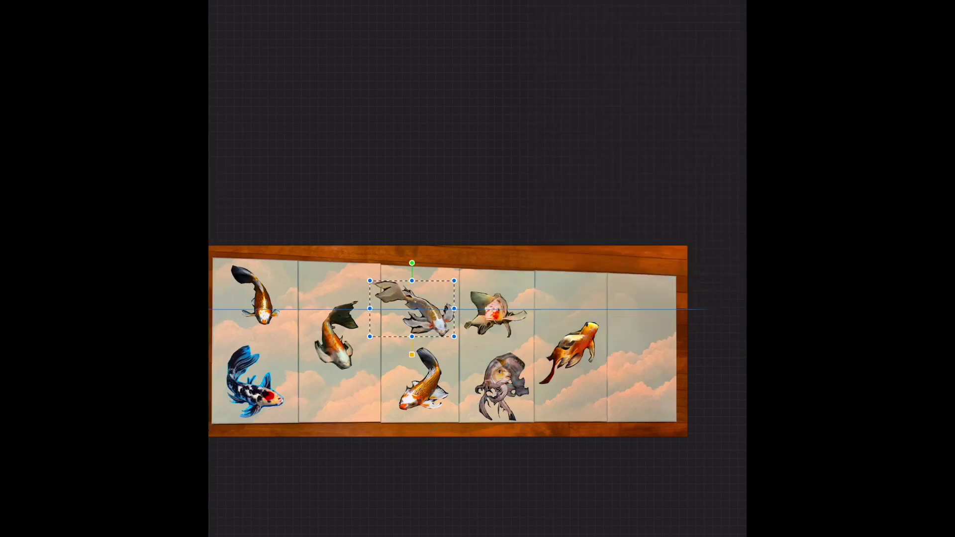
key(l)
Move the grey goldfish to the top-right panel and fine-tune its size.
key(v)
mouse_move(503, 388)
mouse_down()
mouse_move(650, 330)
mouse_move(637, 314)
mouse_up()
drag(667, 350, 657, 343)
drag(657, 289, 664, 281)
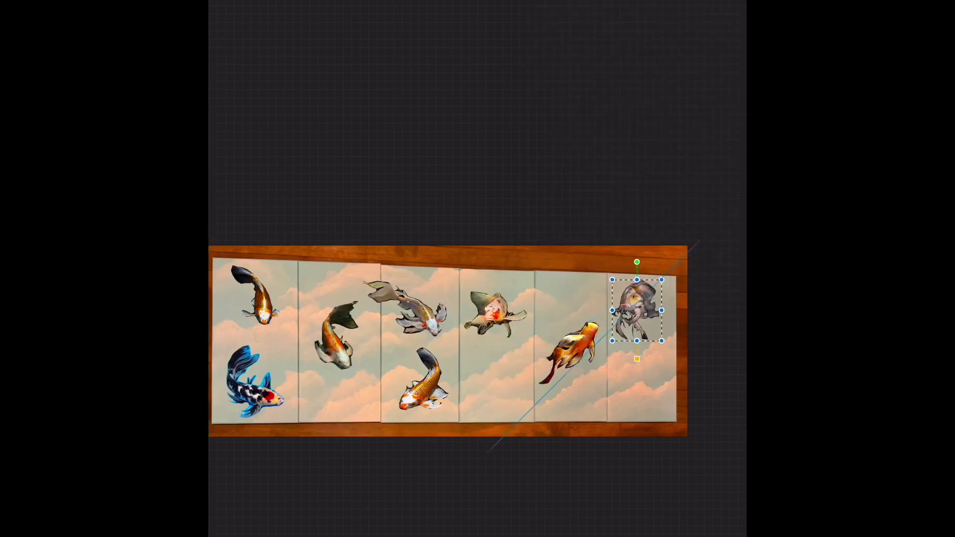
key(Return)
scroll(448, 338, down, 2)
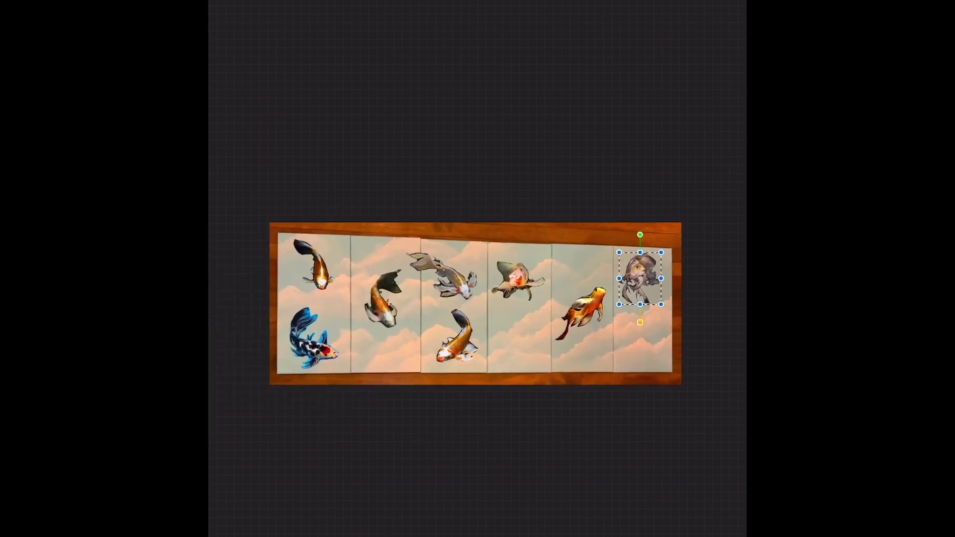
Resize the grey-white koi and move it to the top-left edge of the frame.
key(l)
click(622, 103)
key(v)
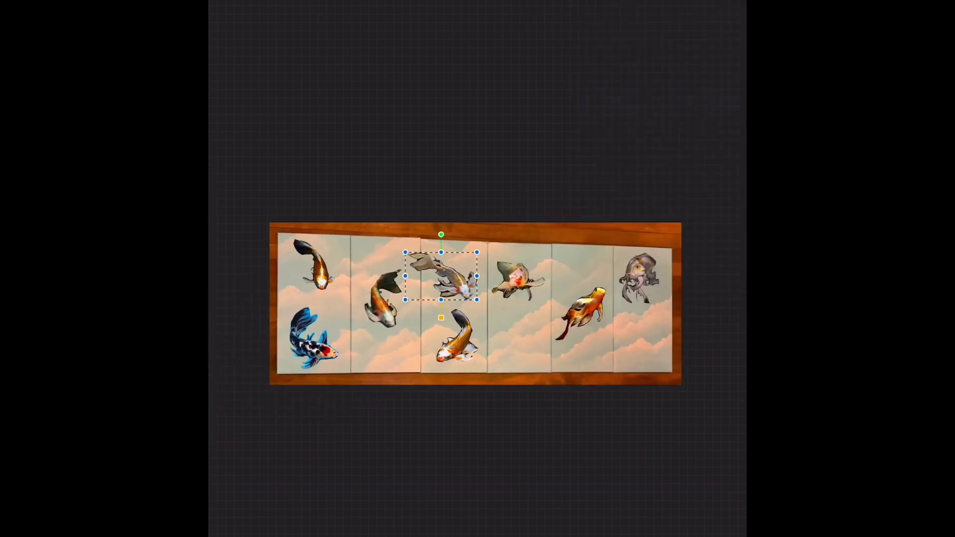
drag(481, 299, 484, 302)
mouse_move(444, 276)
mouse_down()
mouse_move(617, 371)
mouse_move(453, 283)
mouse_up()
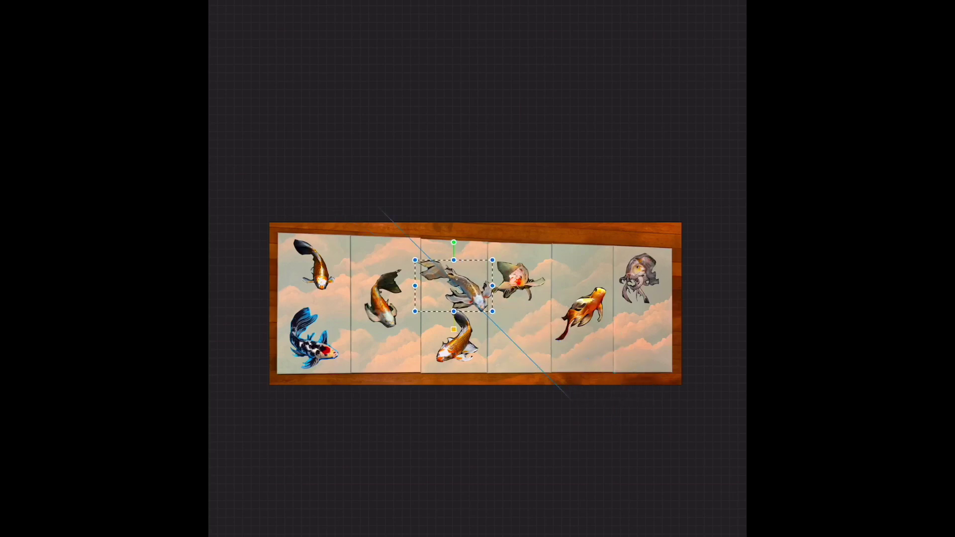
drag(416, 255, 411, 261)
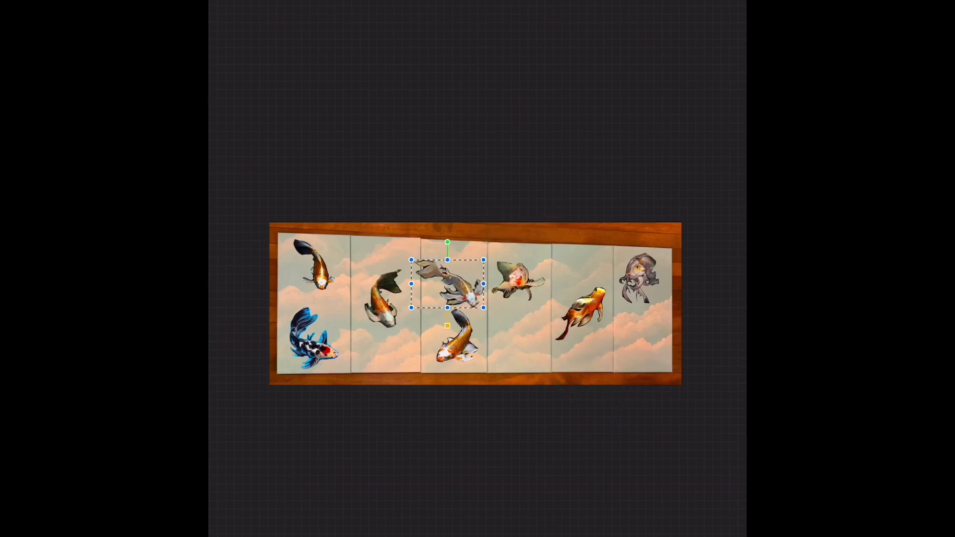
drag(412, 260, 405, 257)
mouse_move(448, 283)
mouse_down()
mouse_move(360, 231)
mouse_move(347, 257)
mouse_up()
key(l)
click(622, 31)
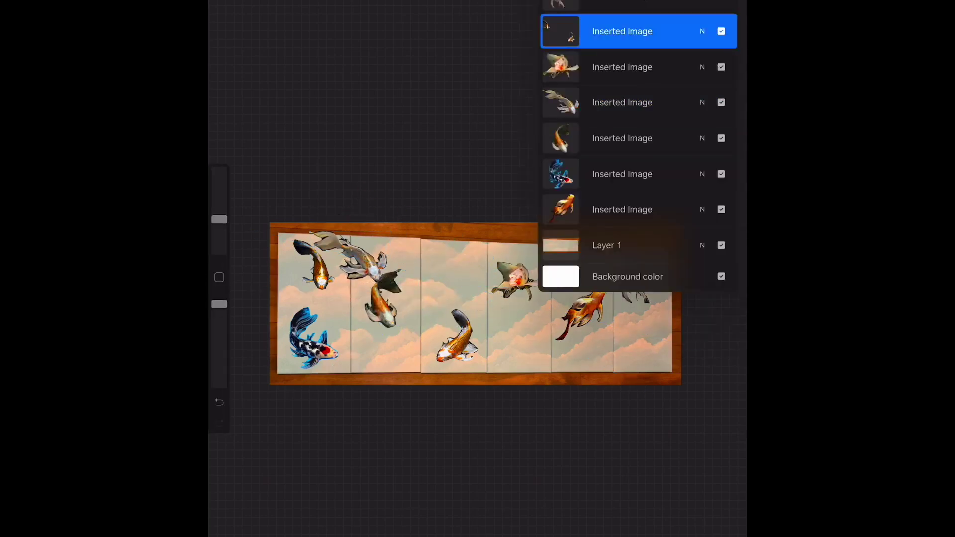
Move the gold koi into the bottom-right panel, shrinking and adjusting its tilt.
key(l)
mouse_move(335, 239)
mouse_down()
mouse_move(393, 203)
mouse_move(336, 239)
mouse_move(659, 355)
mouse_move(469, 320)
mouse_move(455, 267)
mouse_move(558, 331)
mouse_move(642, 352)
mouse_up()
drag(672, 390, 647, 371)
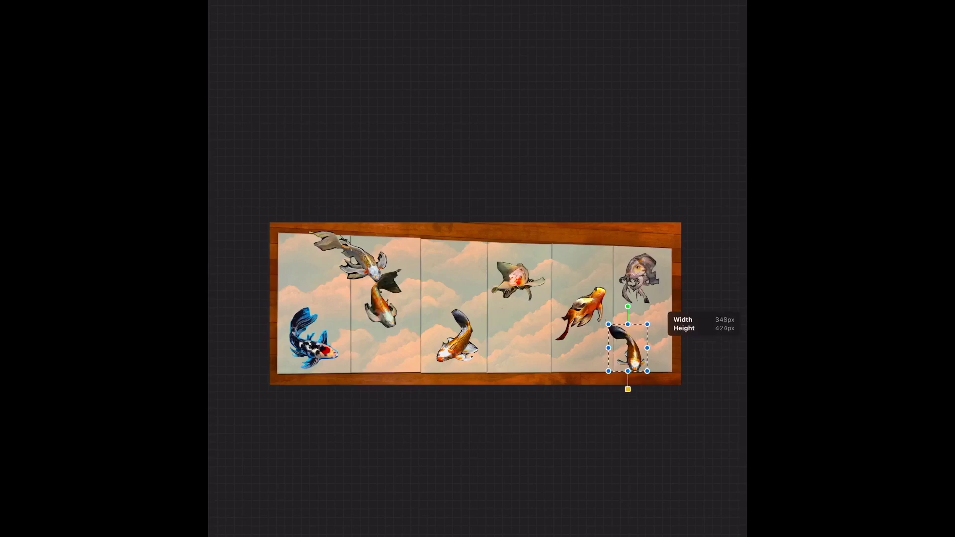
drag(628, 306, 662, 314)
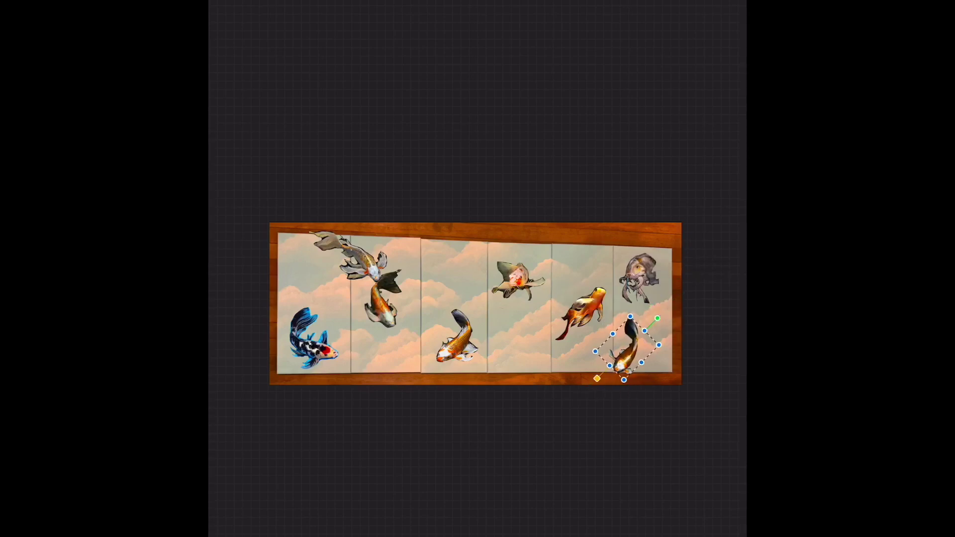
mouse_move(659, 345)
mouse_down()
mouse_move(674, 345)
mouse_move(630, 299)
mouse_up()
drag(657, 399, 648, 380)
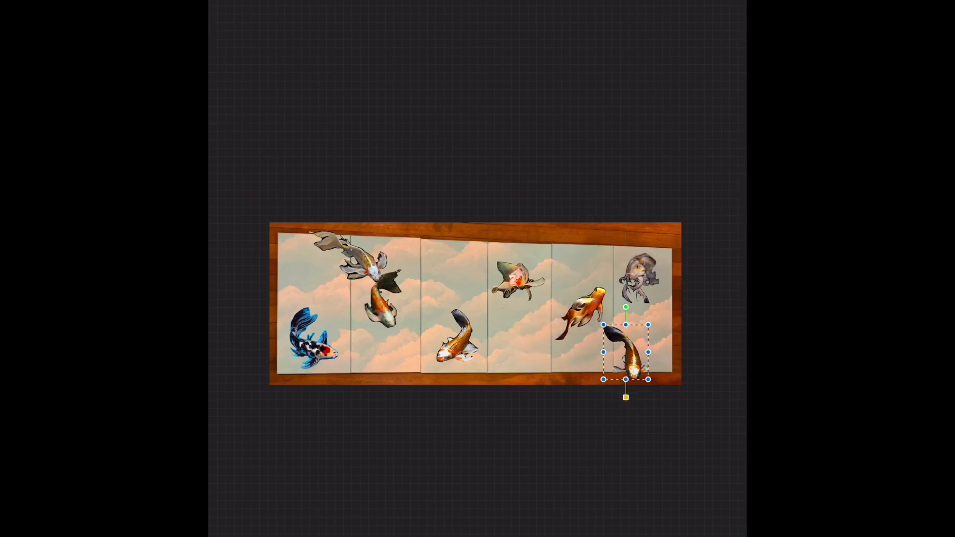
drag(649, 325, 669, 297)
drag(638, 333, 644, 336)
mouse_move(675, 373)
mouse_down()
mouse_move(666, 369)
mouse_move(656, 385)
mouse_up()
Rotate the top-left grey-white koi clockwise, enlarge it and position it in the first panel.
click(642, 102)
click(317, 269)
drag(317, 227, 327, 228)
drag(343, 297, 346, 301)
drag(286, 232, 272, 220)
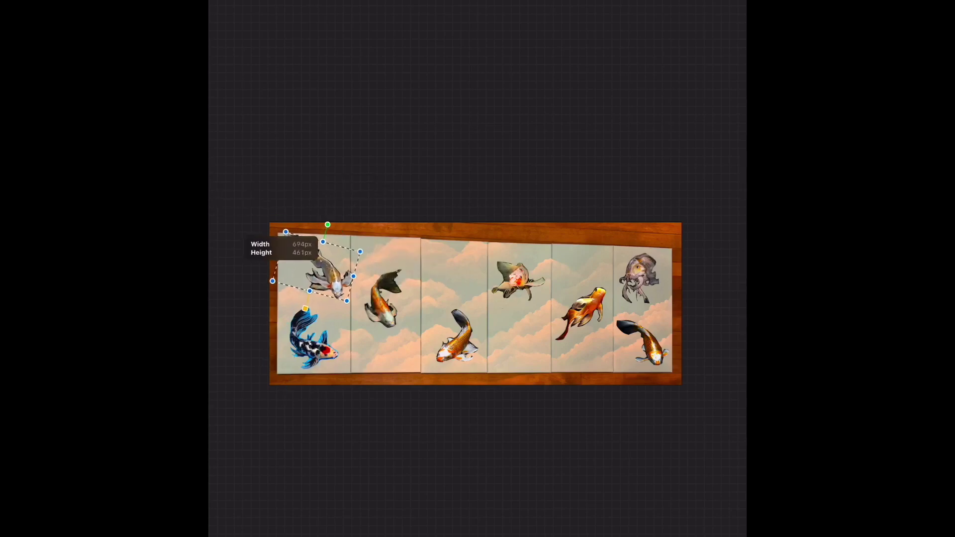
drag(314, 261, 308, 264)
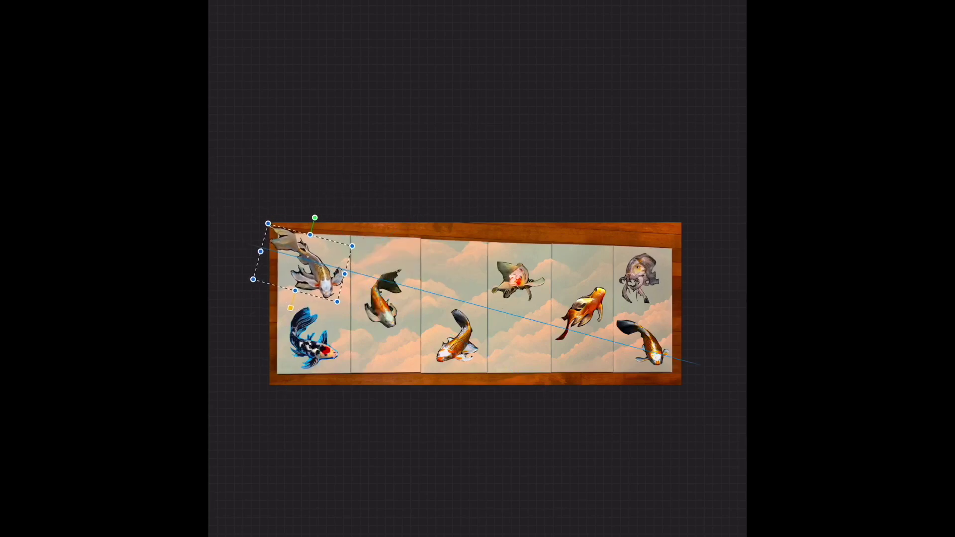
drag(337, 302, 335, 300)
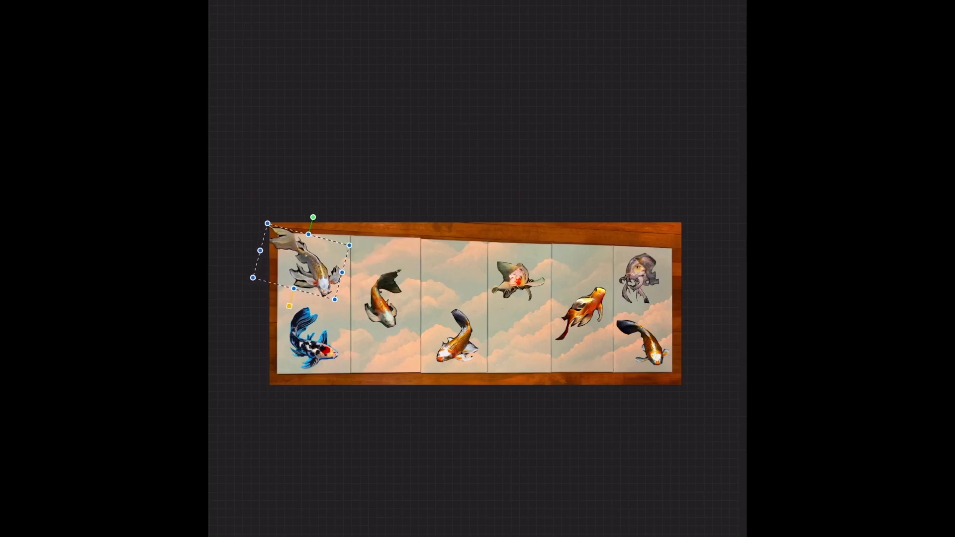
key(v)
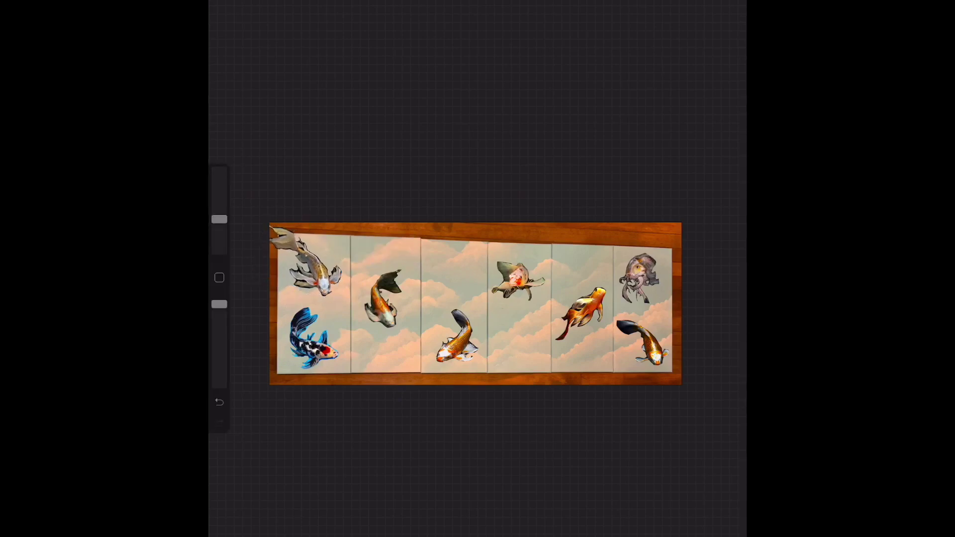
Browse the brush library briefly, then scroll around the canvas.
key(b)
scroll(388, 304, up, 5)
key(b)
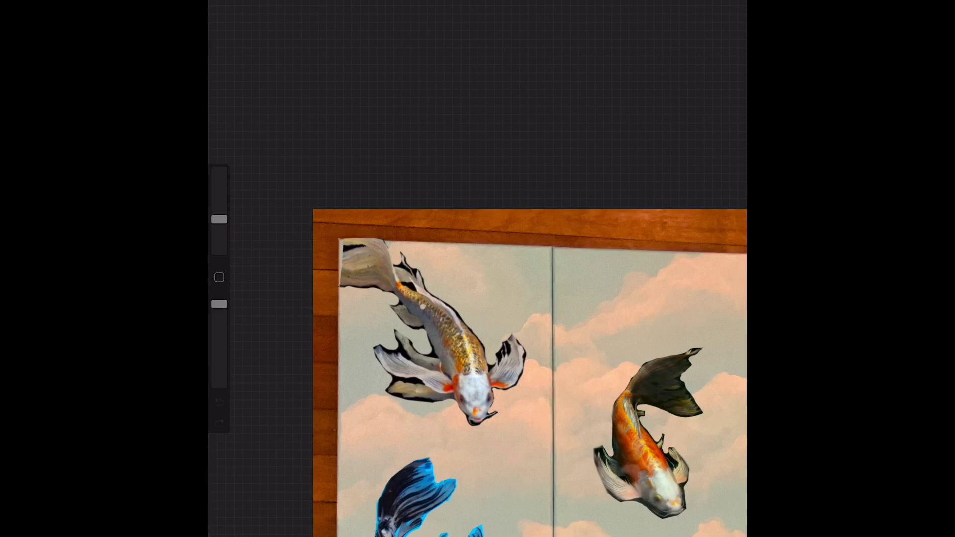
scroll(528, 348, down, 3)
scroll(498, 324, down, 3)
scroll(478, 313, down, 3)
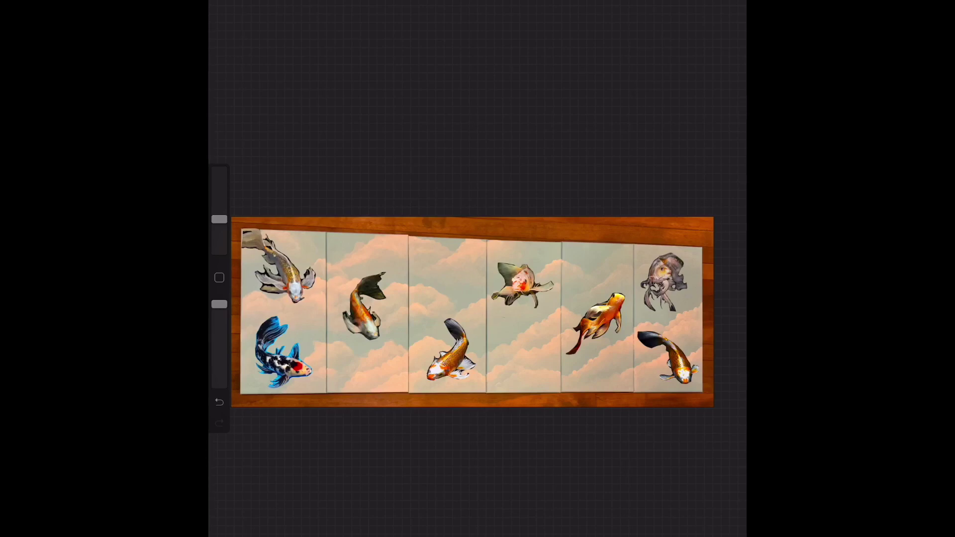
Select the blue koi's layer and move the blue koi into the centre panel.
key(l)
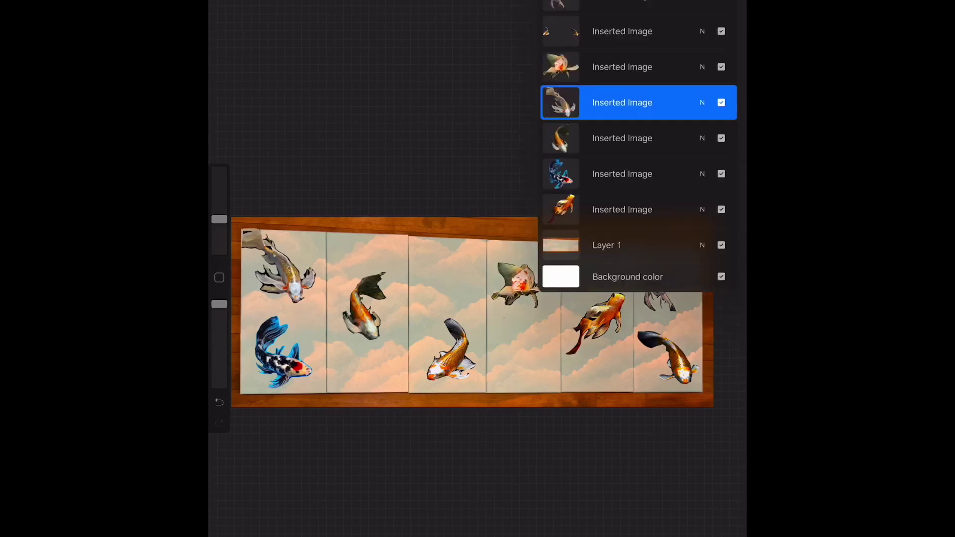
click(622, 66)
key(v)
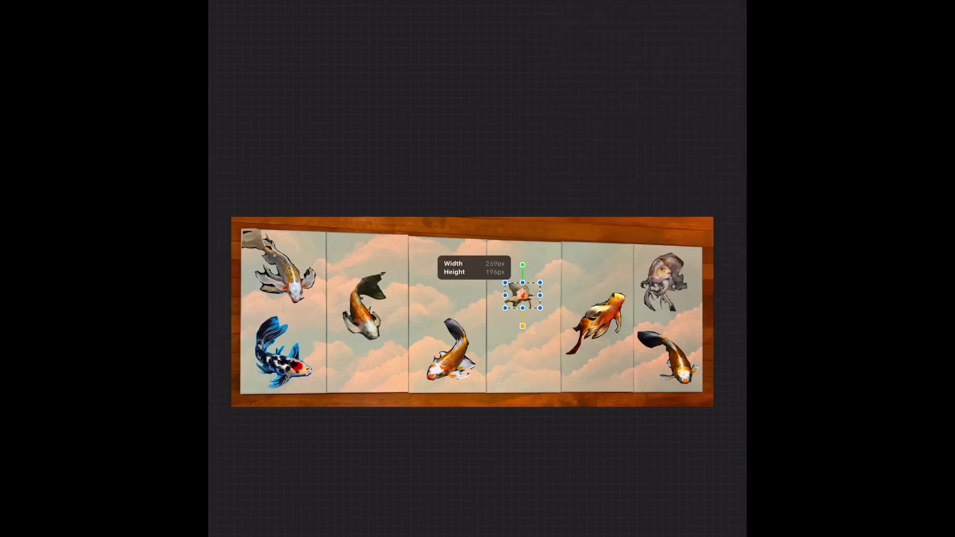
key(v)
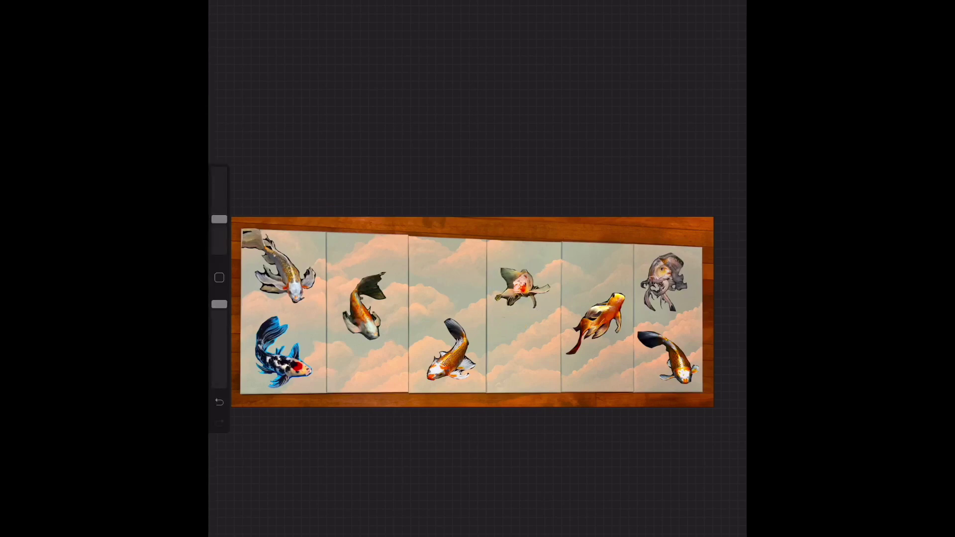
key(l)
click(640, 172)
key(v)
mouse_move(281, 351)
mouse_down()
mouse_move(464, 303)
mouse_move(453, 353)
mouse_up()
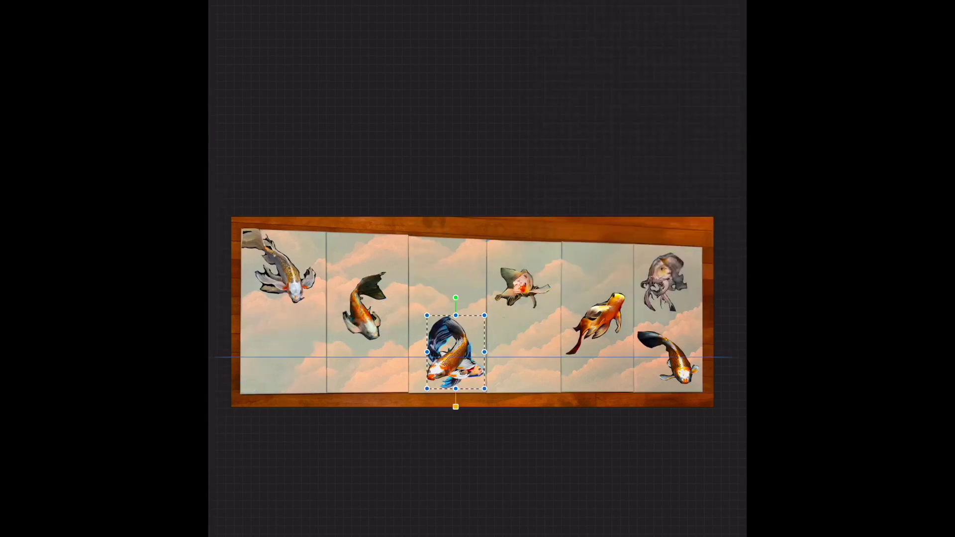
key(l)
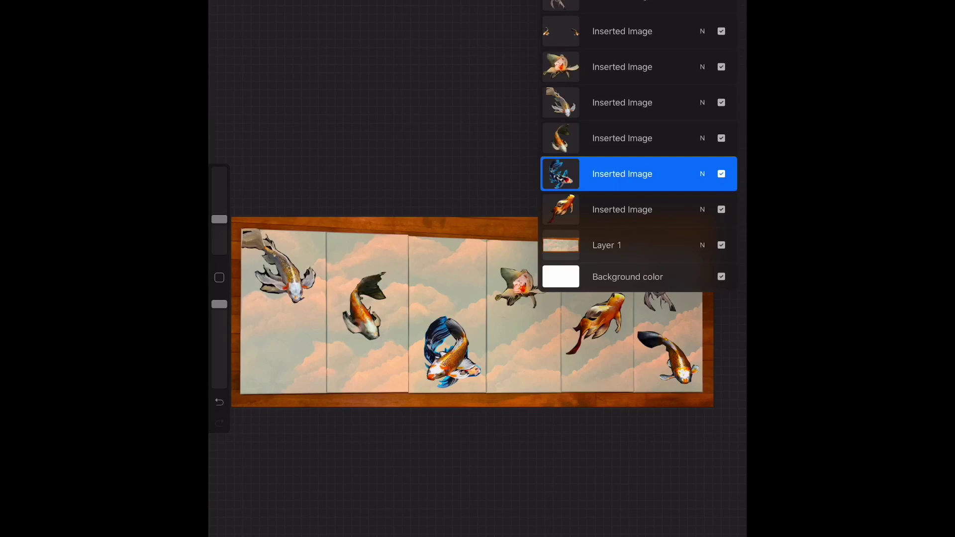
Cut the lassoed orange koi onto its own layer, then move and shrink it into the left panel.
click(622, 31)
key(v)
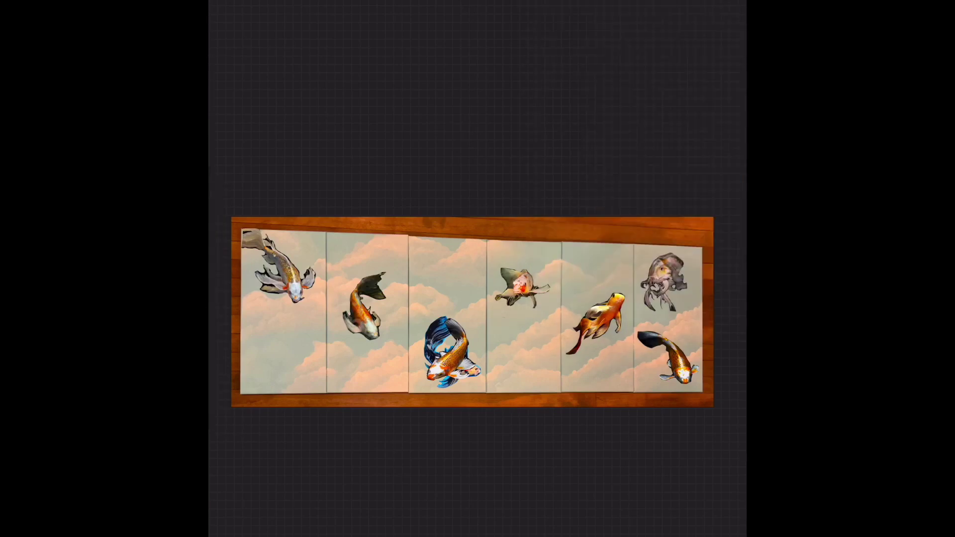
click(533, 313)
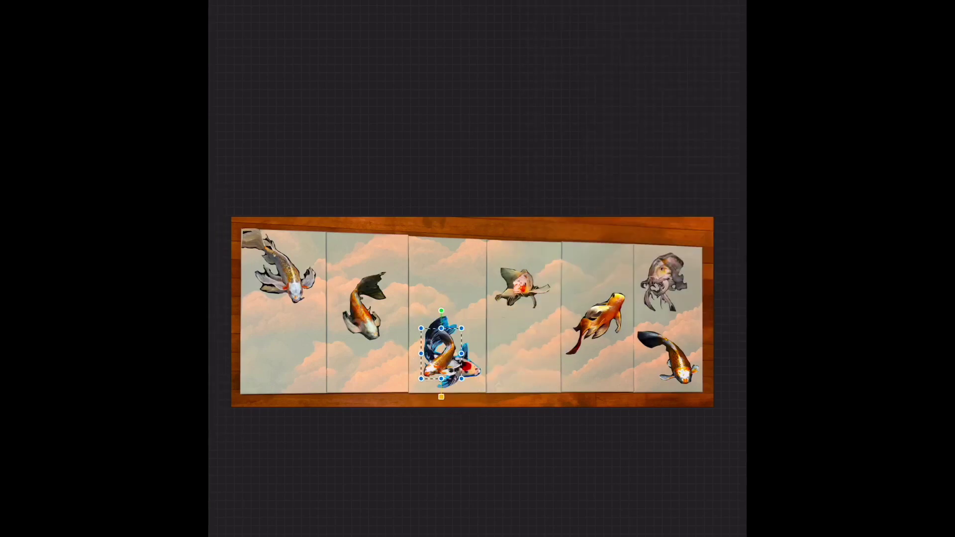
drag(453, 352, 304, 353)
mouse_move(270, 312)
mouse_down()
mouse_move(247, 325)
mouse_move(307, 320)
mouse_up()
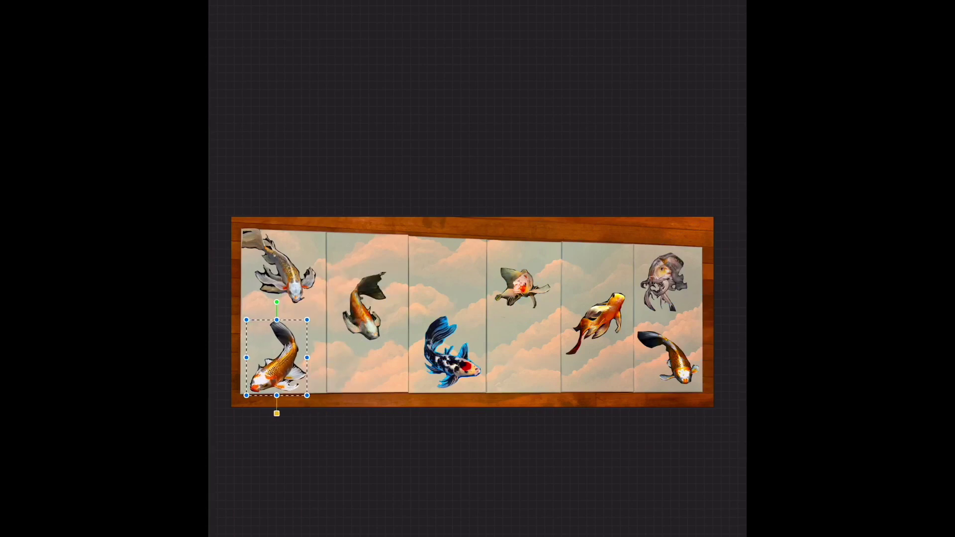
Flip the second panel's koi horizontally and back, then enlarge it slightly.
click(717, 5)
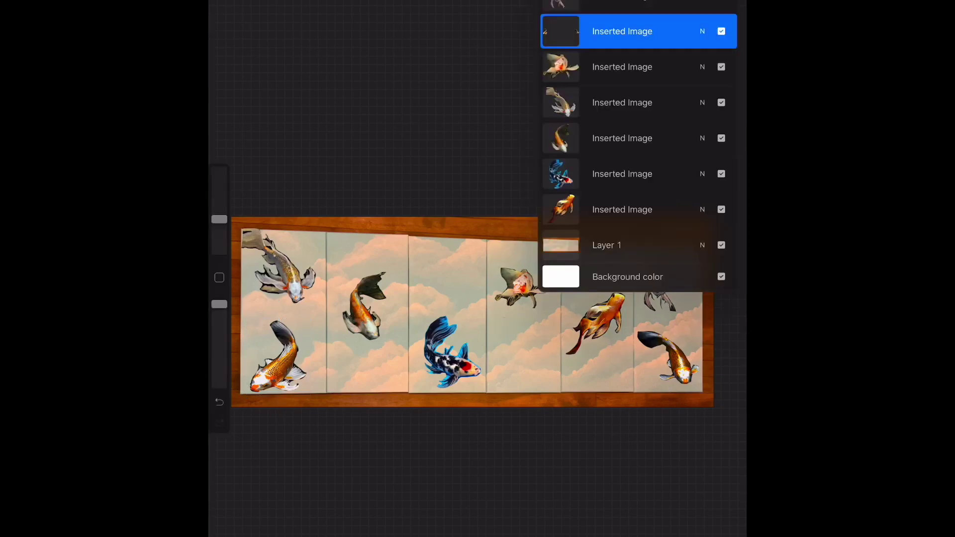
click(632, 136)
click(716, 5)
key(shift+h)
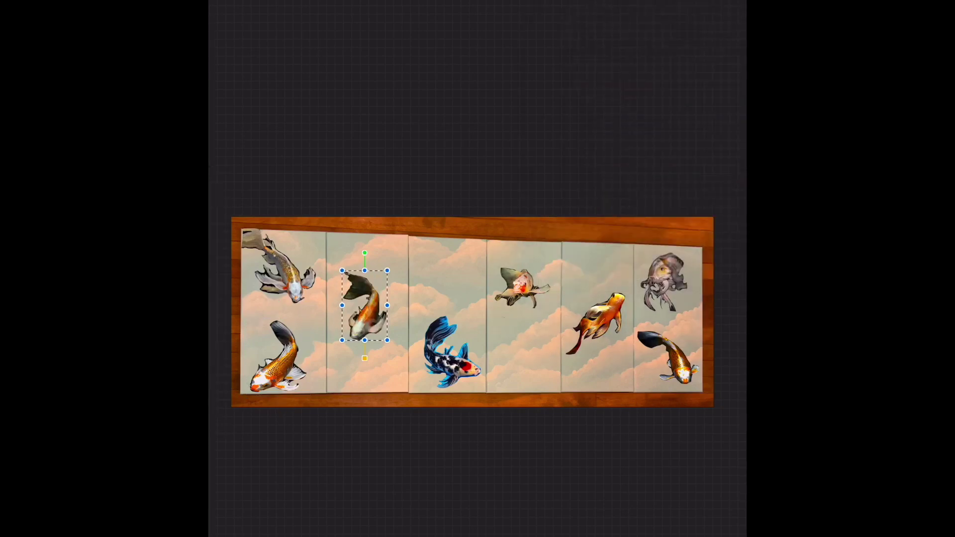
key(shift+h)
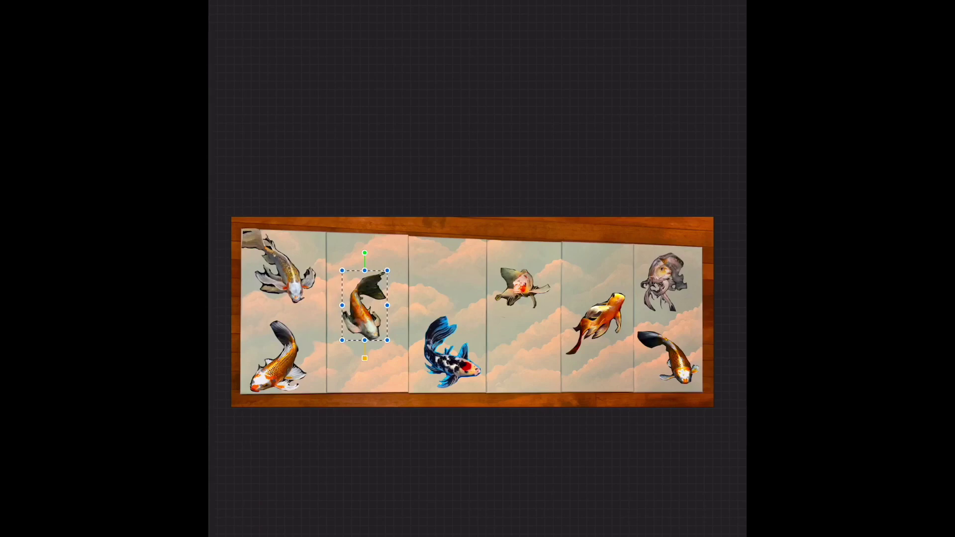
drag(387, 271, 395, 259)
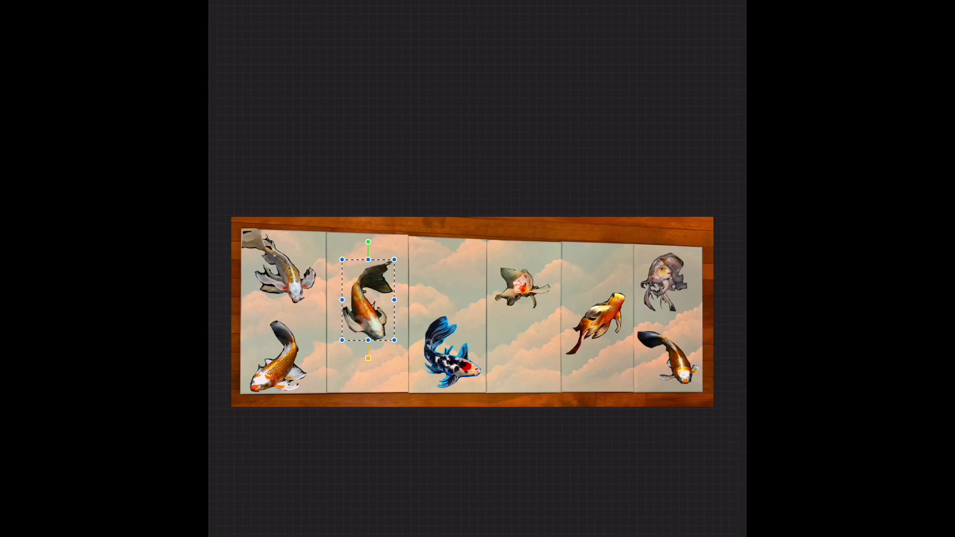
key(Escape)
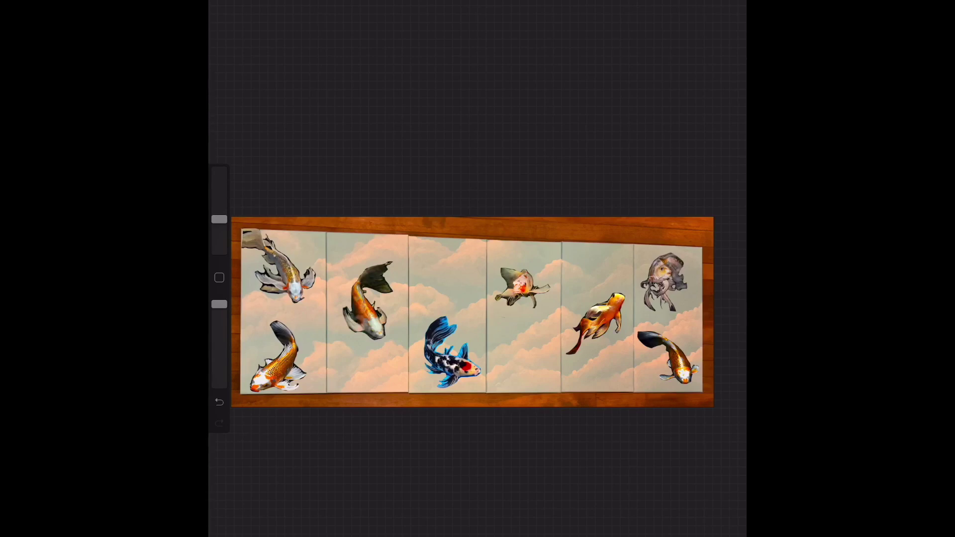
Move the grey fish layer to the top and place the grey fish in the first panel.
click(622, 136)
drag(622, 137, 622, 3)
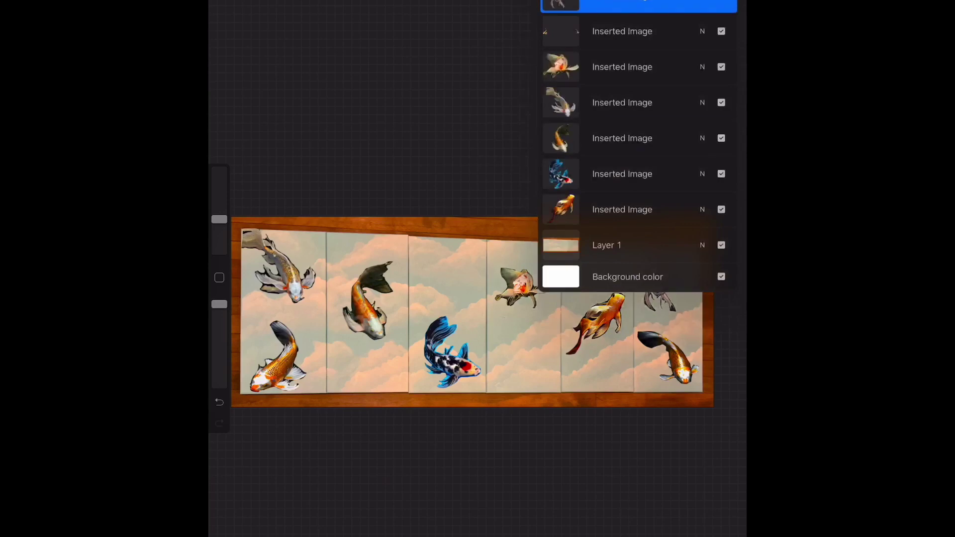
drag(664, 281, 329, 372)
click(717, 2)
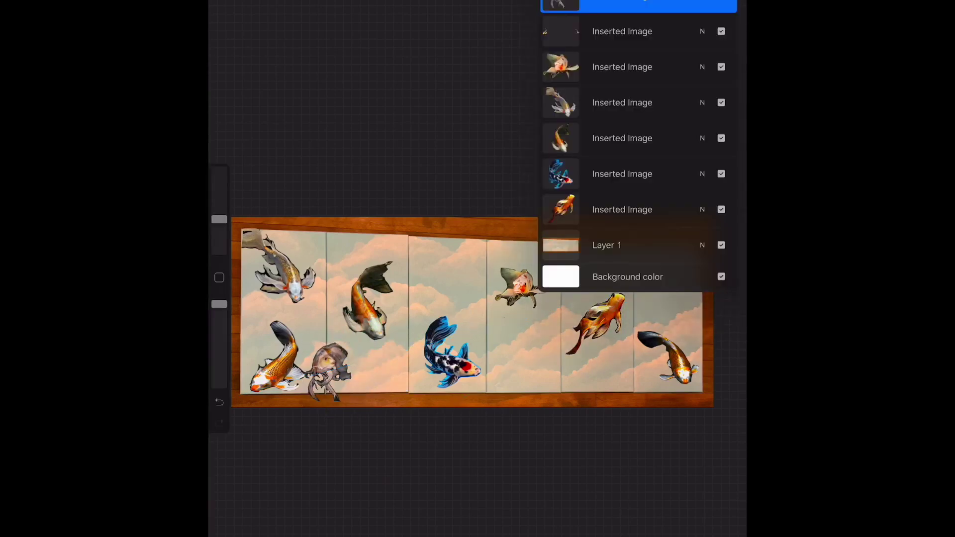
Move the orange koi to the top of the last panel.
click(622, 31)
click(717, 2)
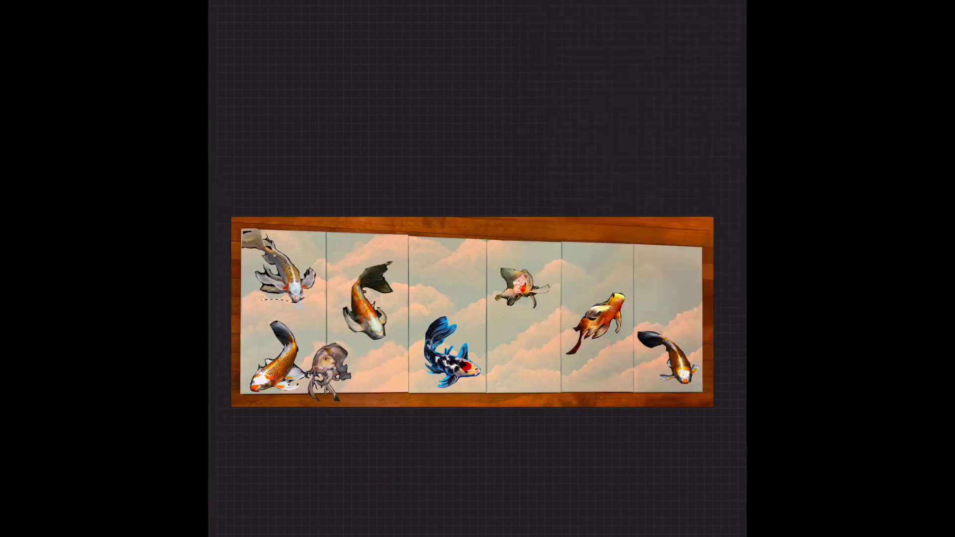
mouse_move(276, 356)
mouse_down()
mouse_move(613, 267)
mouse_move(675, 267)
mouse_up()
key(l)
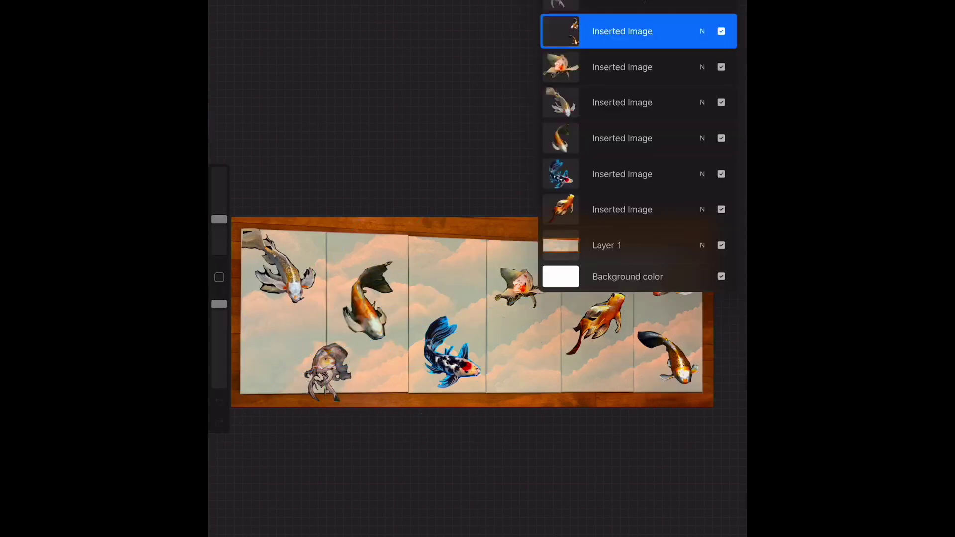
key(l)
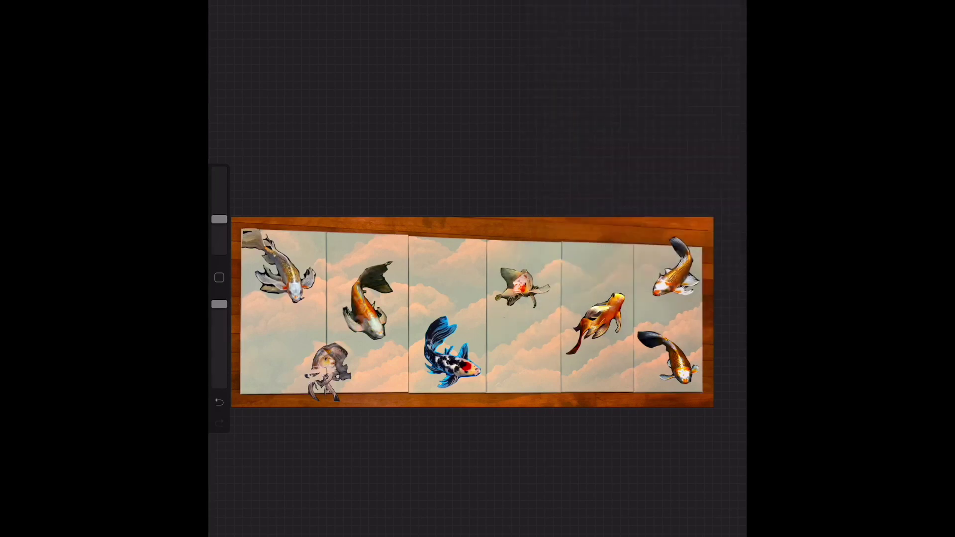
Nudge the grey fish up and left and enlarge it slightly.
mouse_move(326, 371)
mouse_down()
mouse_move(275, 359)
mouse_move(266, 376)
mouse_up()
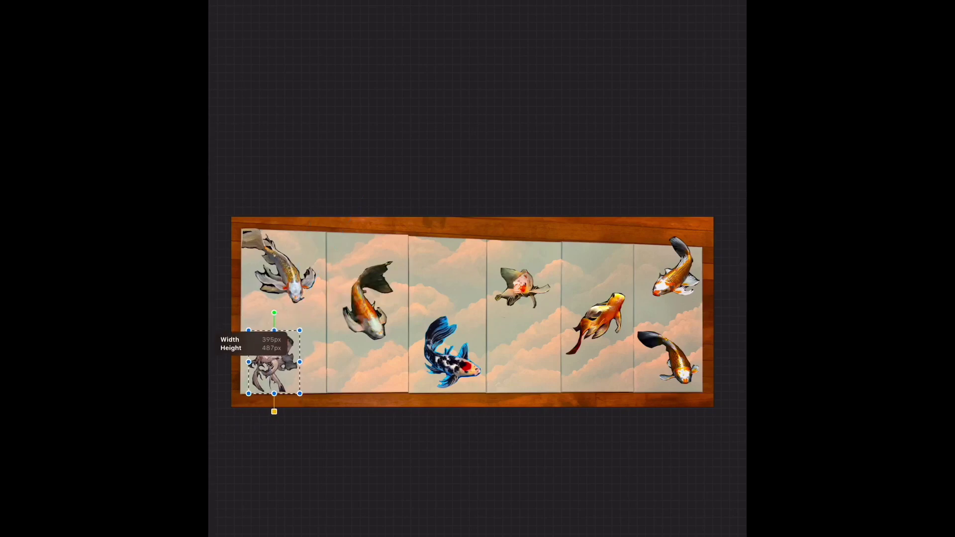
drag(290, 345, 300, 337)
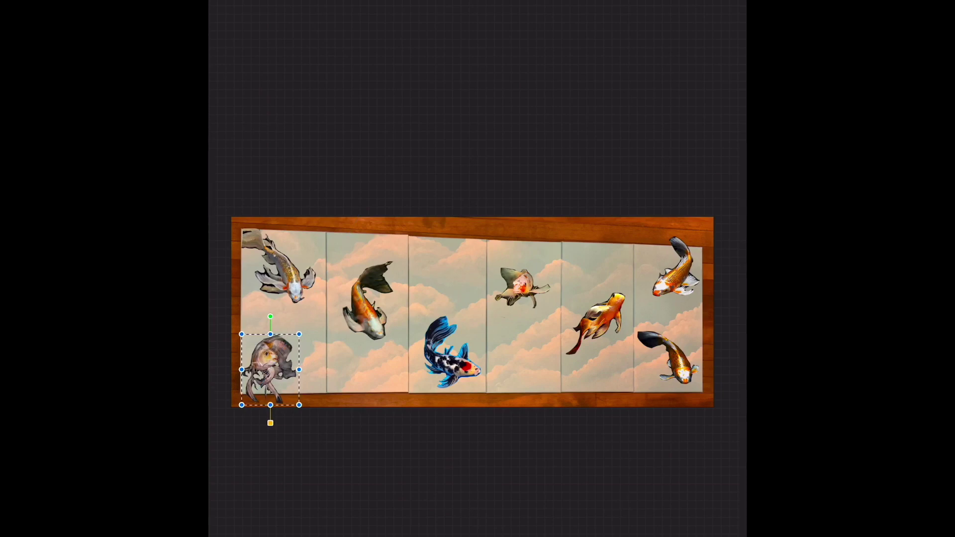
scroll(348, 324, up, 5)
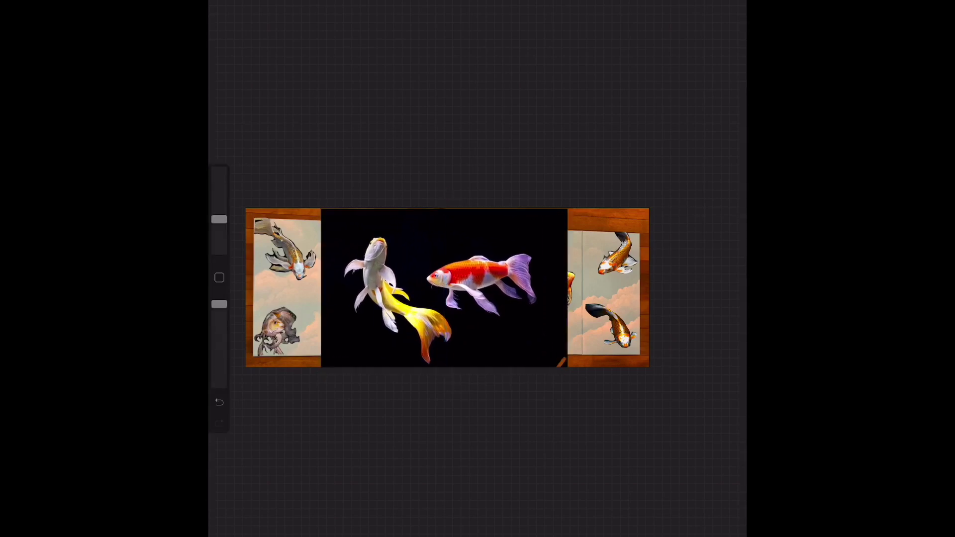
Erase the black at the photo's lower right and left, then around the white koi with a larger eraser.
mouse_move(562, 358)
mouse_down()
mouse_move(497, 348)
mouse_move(443, 360)
mouse_move(522, 321)
mouse_move(537, 214)
mouse_move(413, 239)
mouse_move(403, 264)
mouse_up()
mouse_move(396, 214)
mouse_down()
mouse_move(338, 221)
mouse_move(323, 234)
mouse_move(348, 274)
mouse_move(378, 366)
mouse_up()
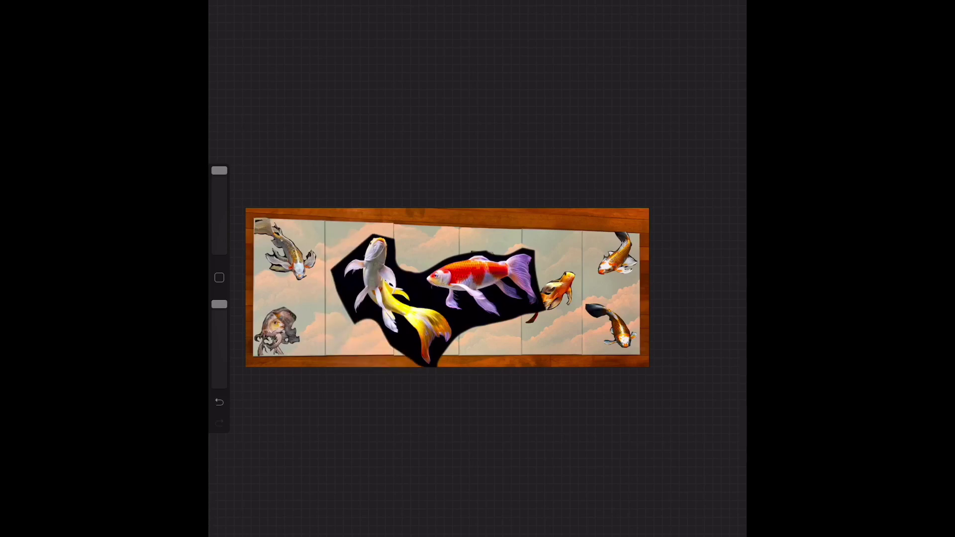
scroll(423, 267, up, 5)
scroll(318, 298, up, 3)
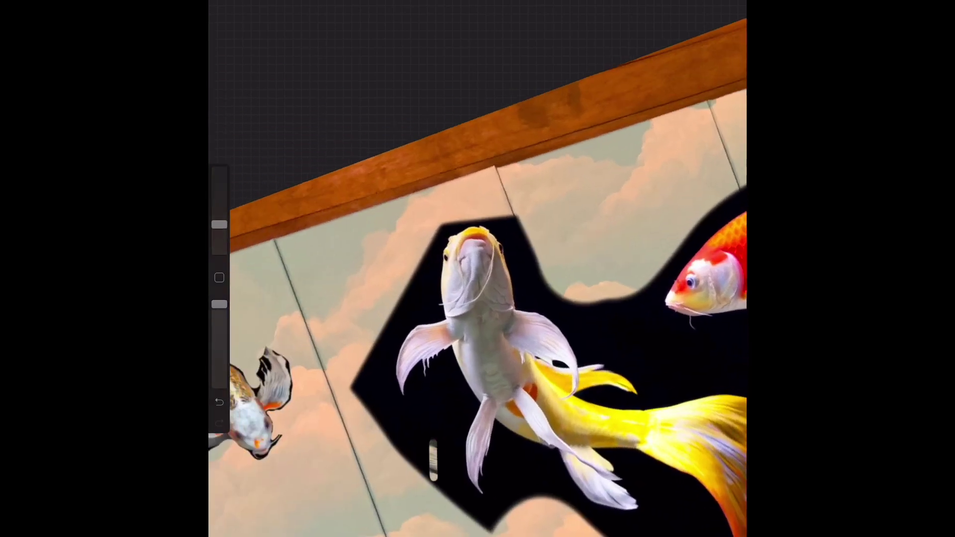
drag(219, 225, 219, 209)
mouse_move(451, 405)
mouse_down()
mouse_move(433, 463)
mouse_move(398, 393)
mouse_up()
mouse_move(390, 438)
mouse_down()
mouse_move(368, 359)
mouse_move(413, 284)
mouse_up()
drag(420, 319, 437, 229)
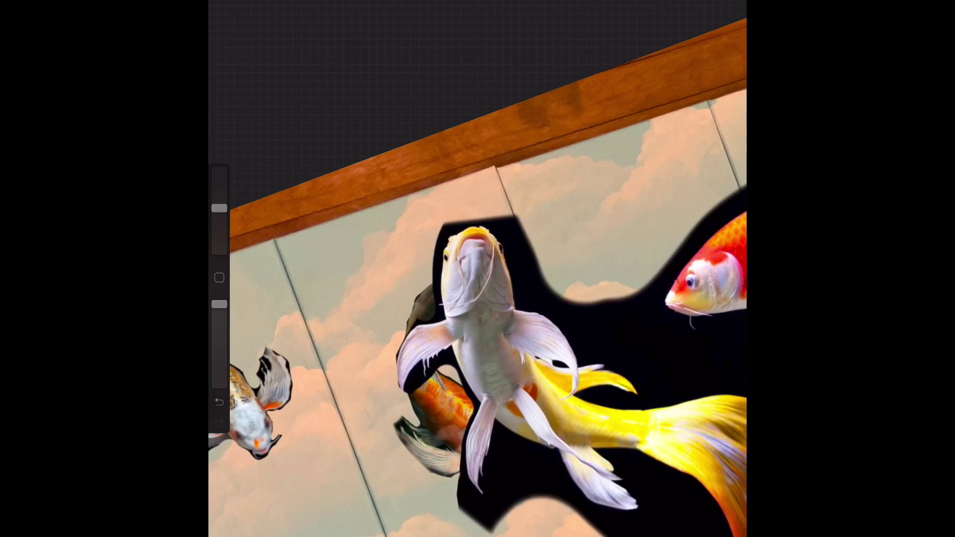
mouse_move(513, 224)
mouse_down()
mouse_move(545, 284)
mouse_move(657, 351)
mouse_move(681, 383)
mouse_up()
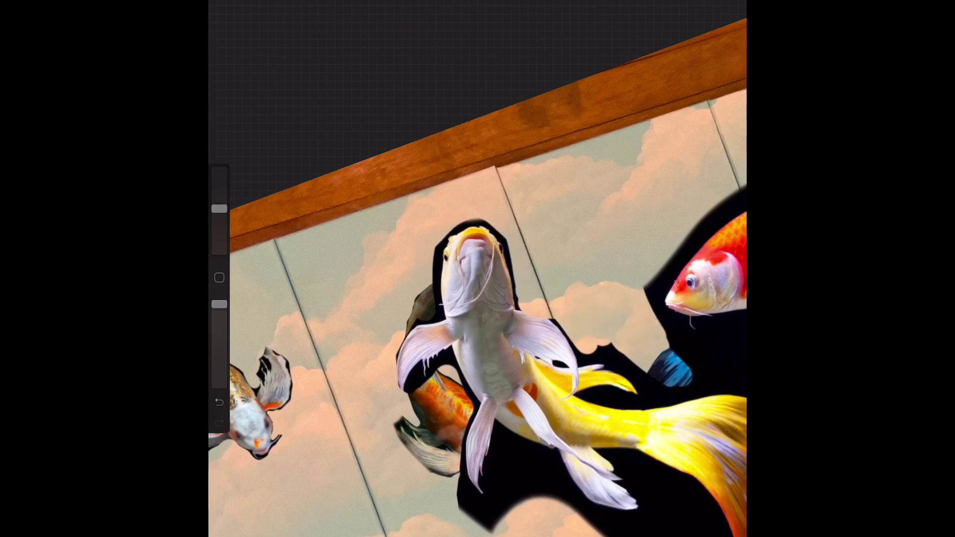
Erase the black around the grey fish and between the white fin and orange koi.
scroll(477, 348, up, 5)
drag(478, 398, 478, 249)
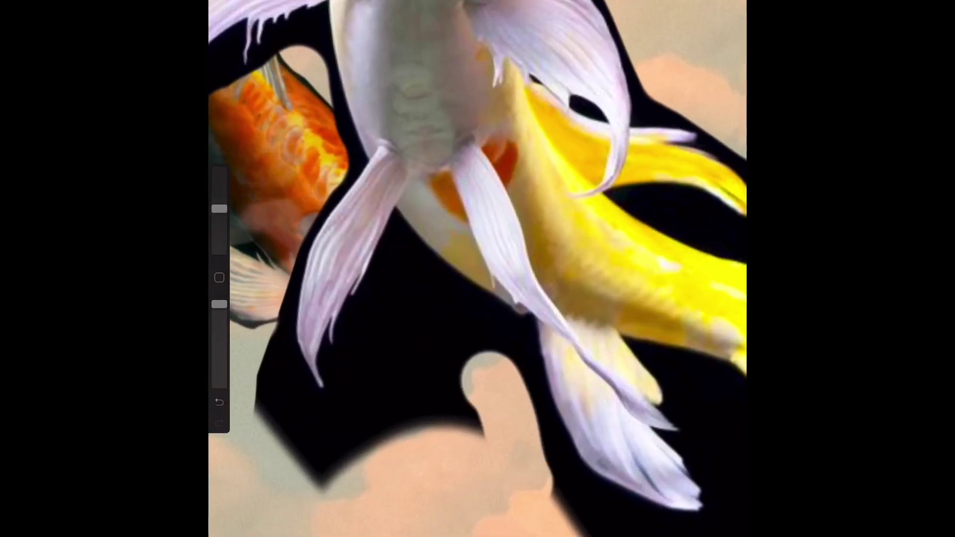
drag(488, 349, 378, 448)
drag(438, 308, 319, 478)
drag(418, 269, 323, 398)
drag(523, 343, 408, 244)
drag(319, 328, 259, 433)
scroll(478, 269, down, 3)
scroll(478, 268, up, 3)
drag(349, 239, 318, 299)
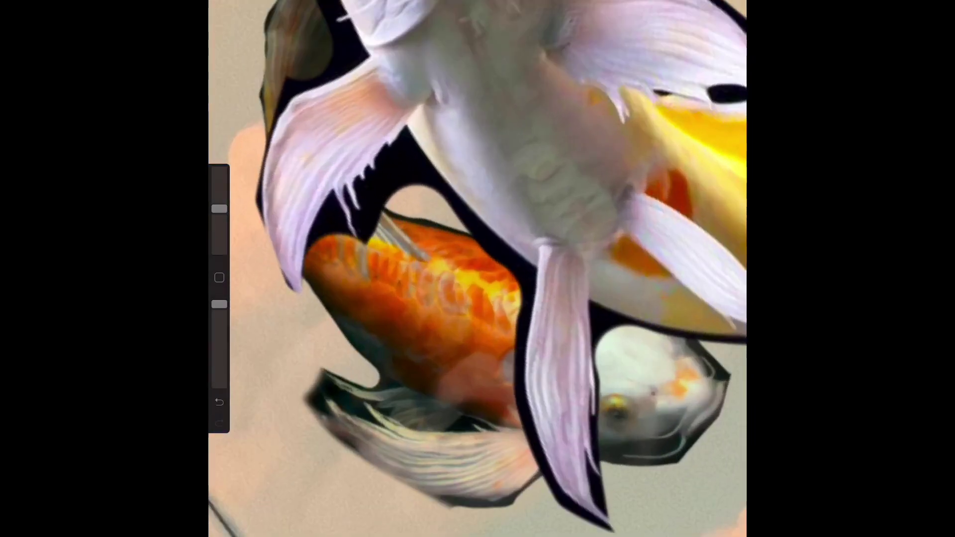
drag(438, 149, 378, 229)
Erase the black strip to the right of the yellow koi's tail.
drag(488, 199, 518, 298)
drag(647, 149, 448, 248)
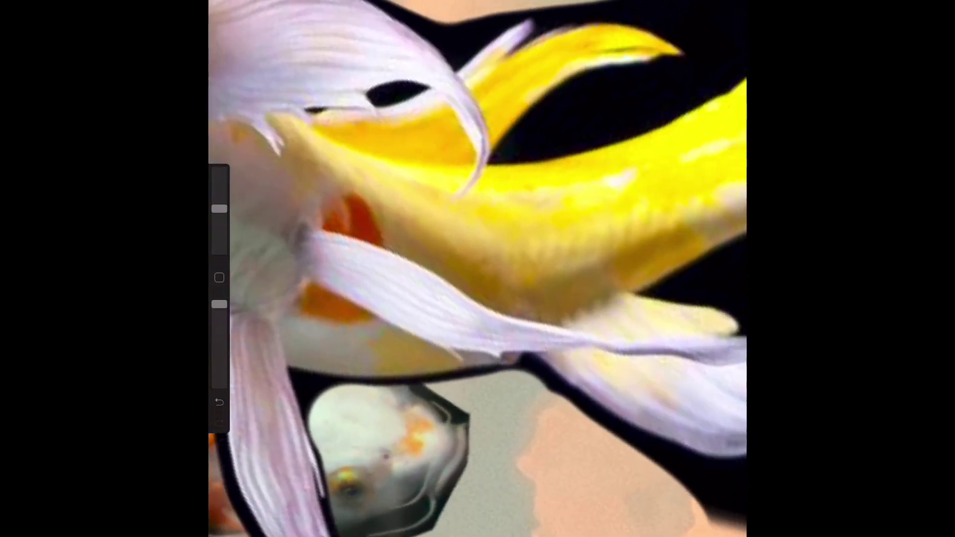
drag(597, 149, 447, 299)
drag(587, 179, 503, 298)
drag(597, 149, 473, 278)
drag(597, 125, 458, 308)
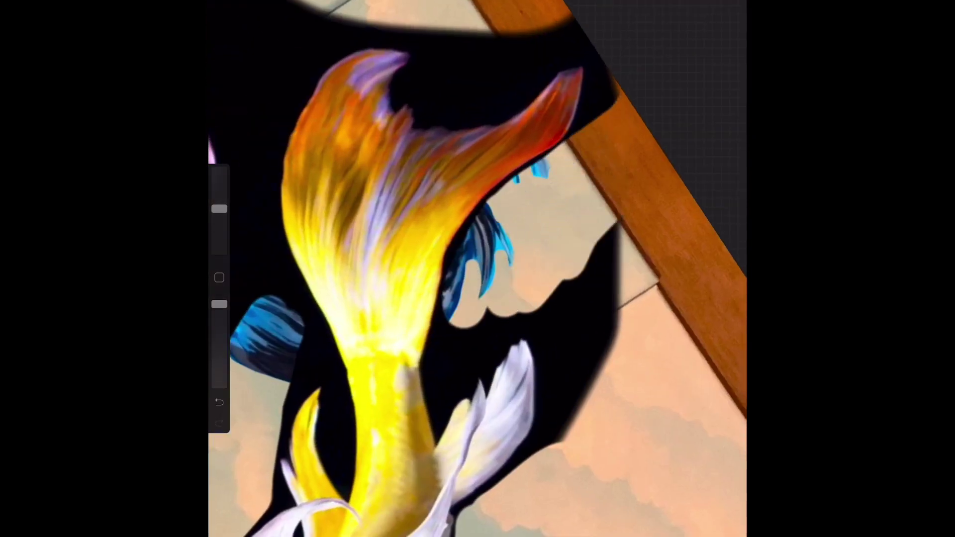
drag(612, 229, 557, 398)
drag(553, 318, 538, 448)
Erase the black near the white and blue fins and the yellow tail tip.
drag(477, 303, 448, 518)
drag(523, 309, 433, 398)
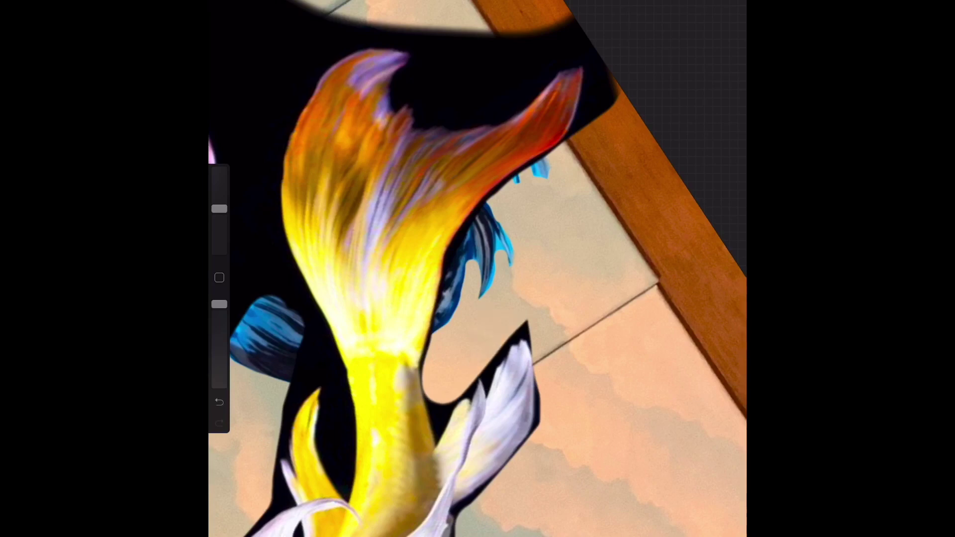
scroll(478, 269, up, 5)
drag(527, 289, 498, 329)
mouse_move(497, 249)
mouse_down()
mouse_move(428, 308)
mouse_move(368, 318)
mouse_up()
drag(438, 249, 368, 289)
scroll(478, 269, down, 3)
mouse_move(468, 349)
mouse_down()
mouse_move(467, 468)
mouse_move(398, 508)
mouse_move(358, 408)
mouse_up()
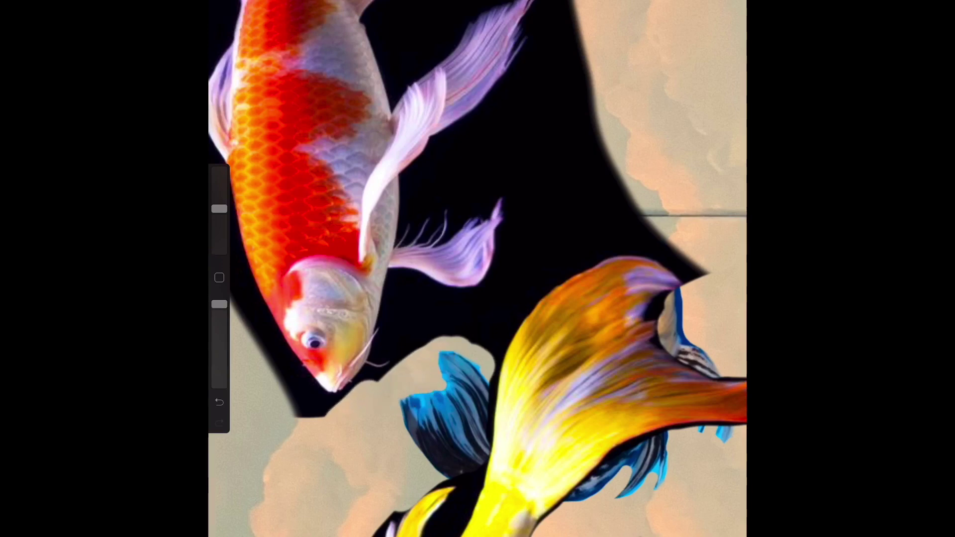
mouse_move(428, 363)
mouse_down()
mouse_move(398, 308)
mouse_move(477, 308)
mouse_move(552, 272)
mouse_move(642, 199)
mouse_up()
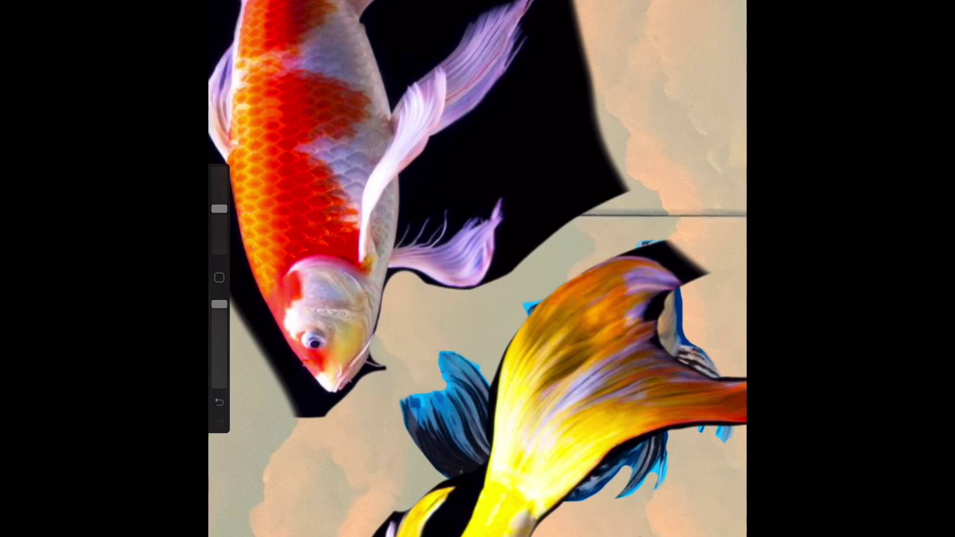
Erase the black to the right of the purple fin.
drag(567, 279, 667, 229)
drag(642, 244, 707, 274)
drag(617, 248, 538, 165)
drag(503, 279, 607, 140)
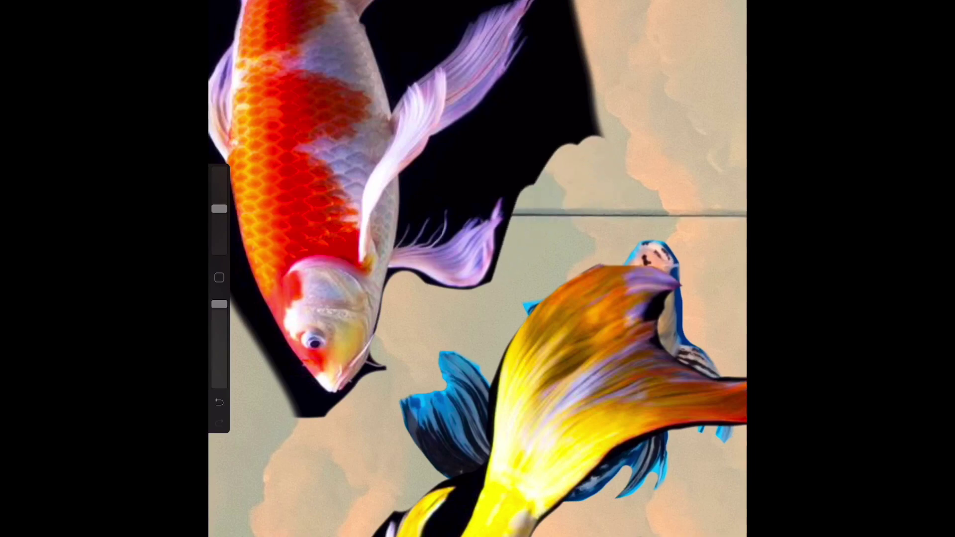
drag(512, 229, 592, 64)
mouse_move(488, 175)
mouse_down()
mouse_move(583, 45)
mouse_move(577, 15)
mouse_up()
drag(433, 180, 477, 110)
mouse_move(406, 209)
mouse_down()
mouse_move(453, 129)
mouse_move(503, 184)
mouse_up()
Erase the black along the red koi's left edge and around its fins.
mouse_move(319, 234)
mouse_down()
mouse_move(433, 423)
mouse_move(507, 477)
mouse_up()
drag(319, 239, 329, 150)
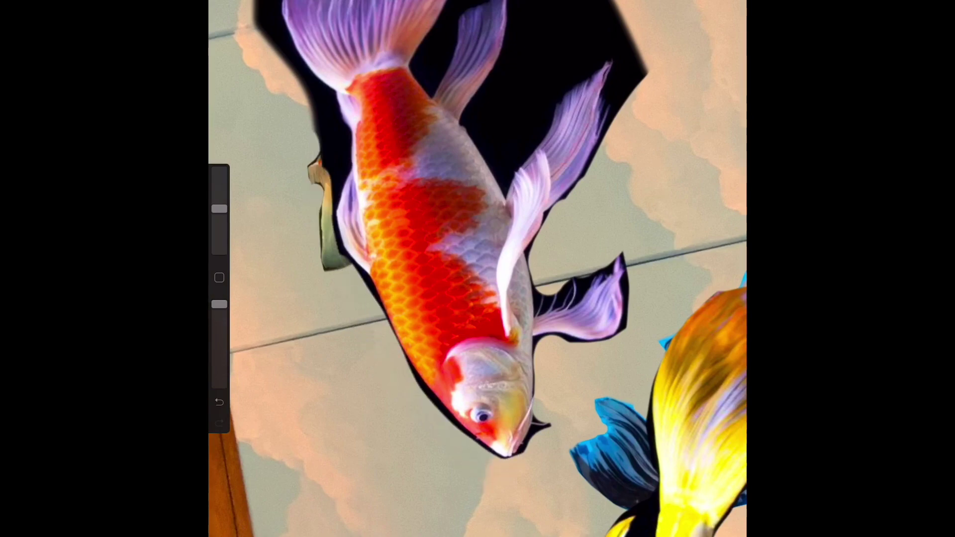
drag(334, 254, 323, 105)
drag(258, 60, 299, 5)
drag(448, 249, 348, 373)
drag(573, 189, 438, 323)
mouse_move(592, 264)
mouse_down()
mouse_move(428, 359)
mouse_move(562, 388)
mouse_up()
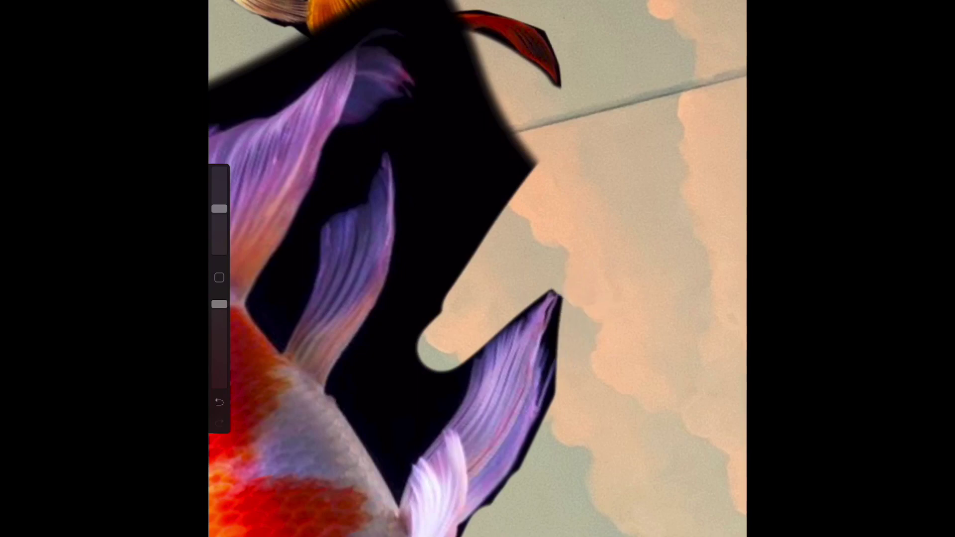
Erase the black between the purple fins and near the top fins.
drag(477, 239, 398, 433)
drag(427, 468, 343, 358)
drag(507, 189, 363, 388)
drag(533, 144, 483, 195)
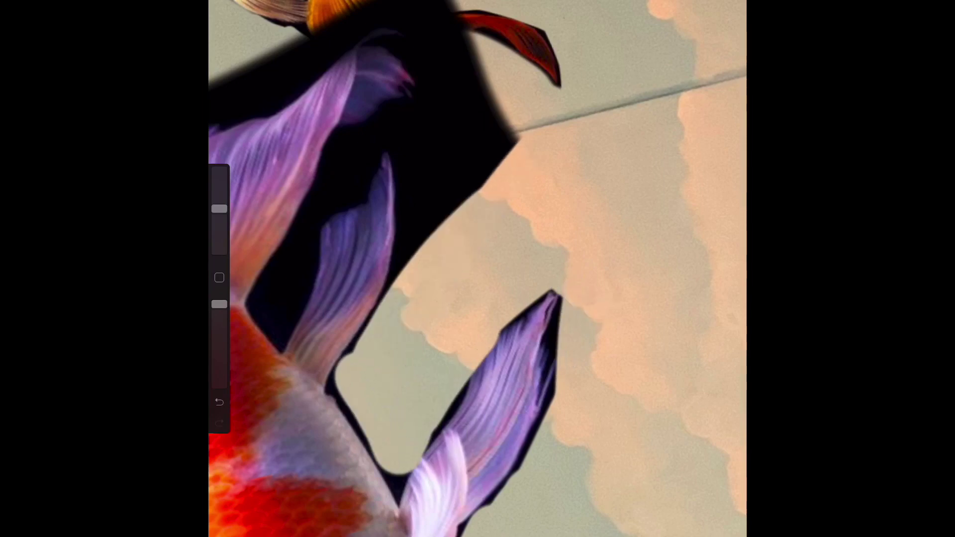
drag(502, 120, 398, 284)
drag(488, 20, 418, 99)
drag(398, 9, 379, 75)
drag(378, 289, 254, 408)
drag(508, 144, 368, 323)
drag(423, 199, 348, 283)
Clean up the last black between the purple fins with a smaller eraser.
drag(592, 199, 557, 259)
mouse_move(219, 209)
mouse_down()
mouse_move(219, 231)
mouse_move(219, 222)
mouse_up()
drag(572, 258, 537, 338)
drag(542, 239, 533, 344)
mouse_move(572, 284)
mouse_down()
mouse_move(527, 368)
mouse_move(512, 463)
mouse_up()
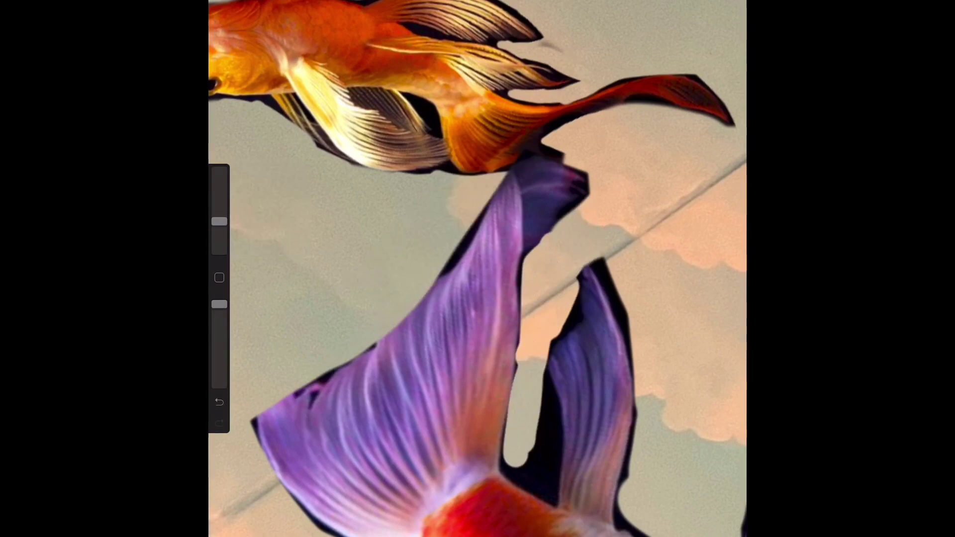
drag(515, 363, 527, 492)
drag(548, 373, 553, 490)
scroll(477, 269, down, 5)
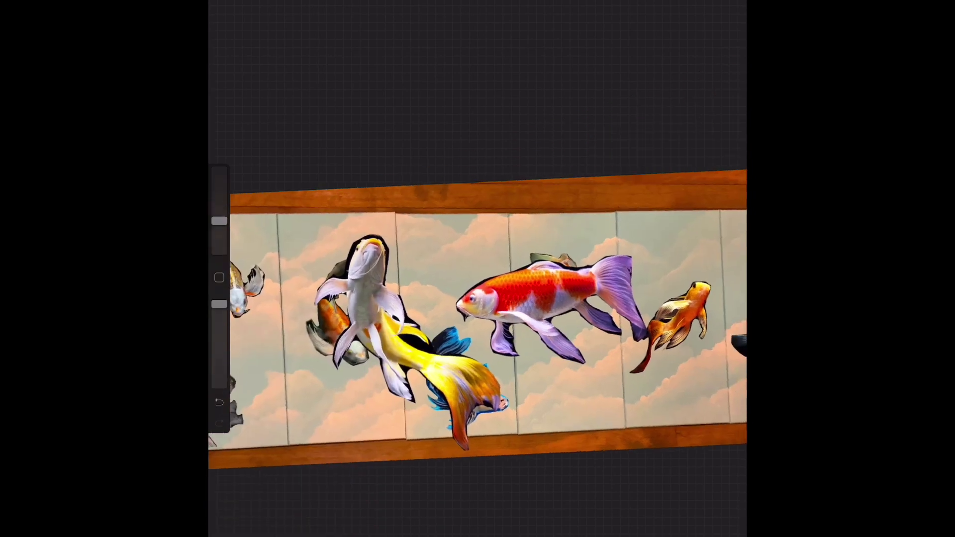
Erase the black outline around the white koi and briefly transform it.
scroll(378, 299, up, 5)
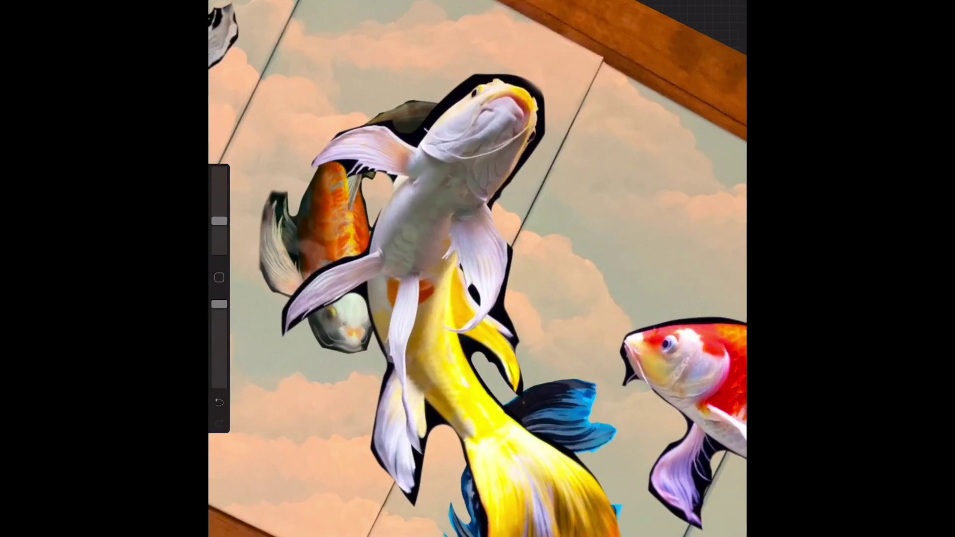
scroll(477, 269, down, 5)
scroll(478, 268, up, 10)
mouse_move(264, 413)
mouse_down()
mouse_move(286, 259)
mouse_move(378, 211)
mouse_move(483, 309)
mouse_move(533, 443)
mouse_up()
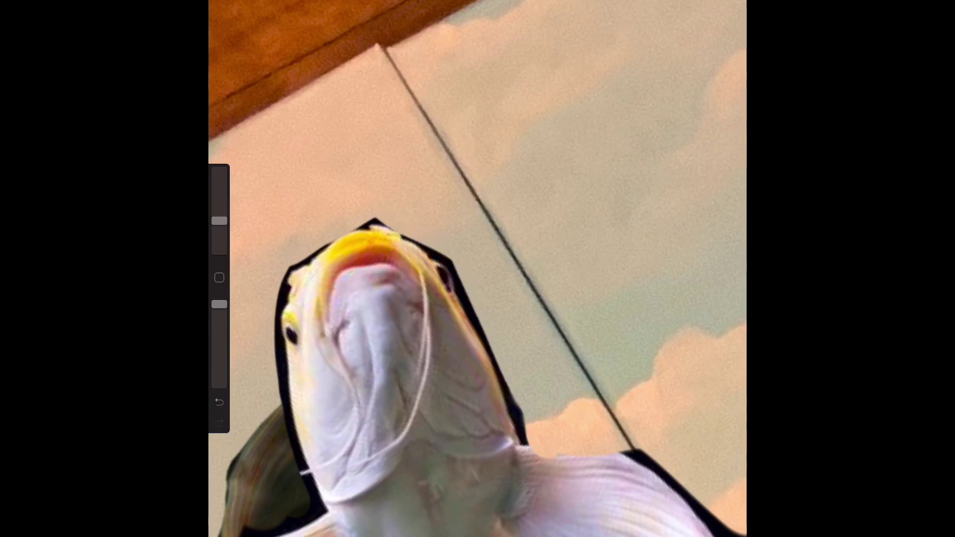
scroll(478, 269, down, 3)
scroll(477, 268, down, 5)
scroll(478, 268, down, 2)
key(v)
mouse_move(536, 291)
mouse_down()
mouse_move(566, 235)
mouse_move(587, 237)
mouse_up()
Lasso the white koi, shrink it, and place it low on the fourth panel.
drag(420, 222, 480, 437)
click(420, 222)
key(v)
mouse_move(391, 319)
mouse_down()
mouse_move(591, 363)
mouse_move(591, 320)
mouse_move(463, 393)
mouse_up()
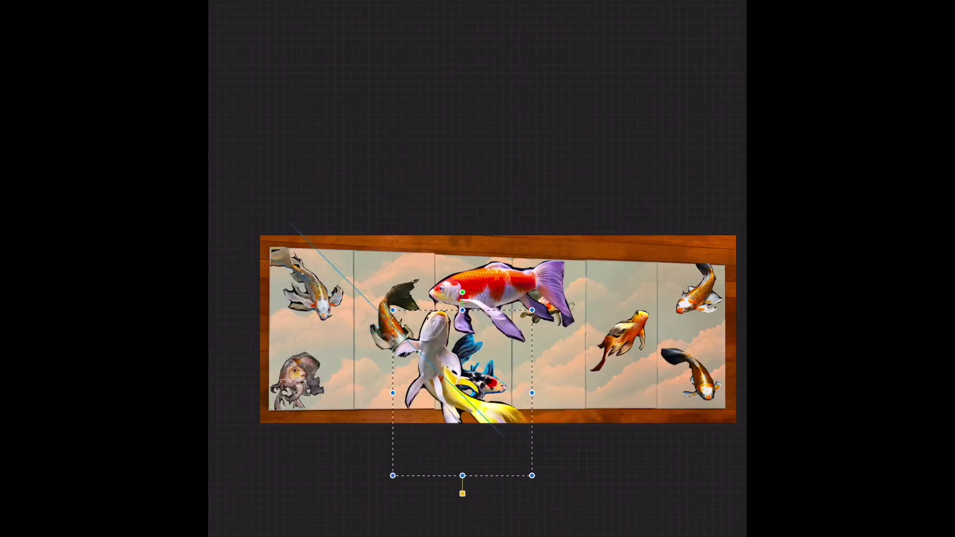
drag(533, 310, 478, 323)
mouse_move(430, 393)
mouse_down()
mouse_move(593, 368)
mouse_move(651, 288)
mouse_up()
drag(697, 233, 679, 249)
mouse_move(642, 293)
mouse_down()
mouse_move(655, 301)
mouse_move(646, 293)
mouse_move(566, 389)
mouse_move(574, 384)
mouse_up()
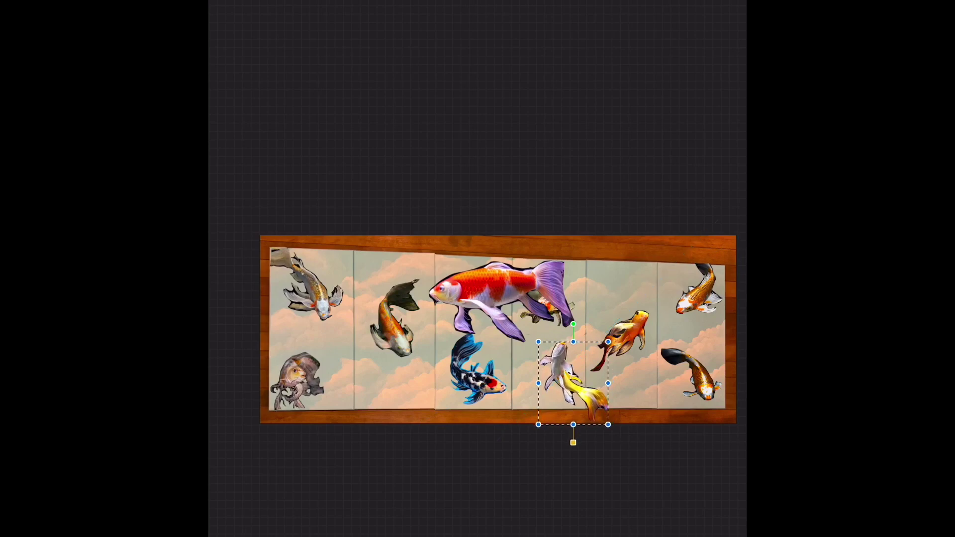
Shrink the red-and-white koi and move it onto the top of the third panel.
click(542, 243)
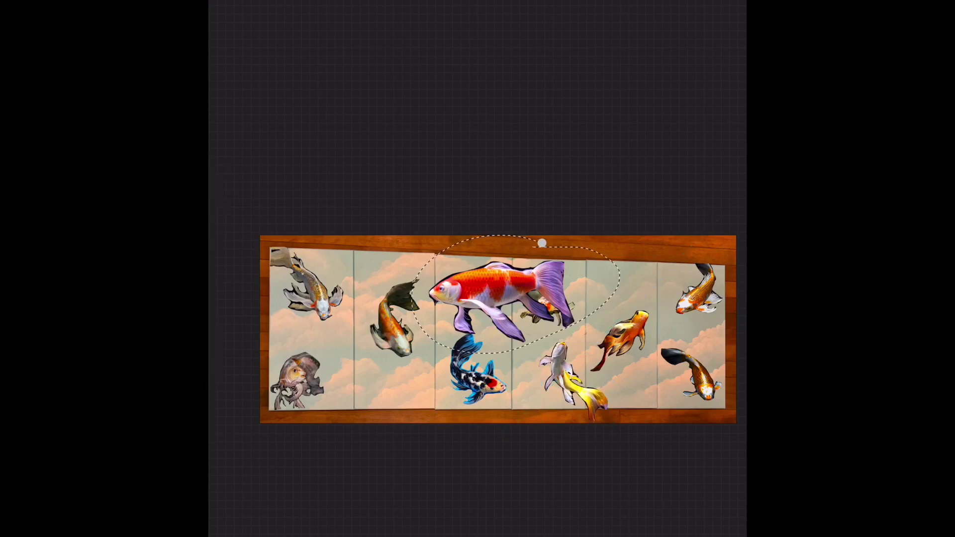
mouse_move(497, 299)
mouse_down()
mouse_move(528, 348)
mouse_move(542, 298)
mouse_up()
drag(622, 359, 579, 357)
mouse_move(531, 330)
mouse_down()
mouse_move(612, 315)
mouse_move(619, 267)
mouse_move(610, 282)
mouse_up()
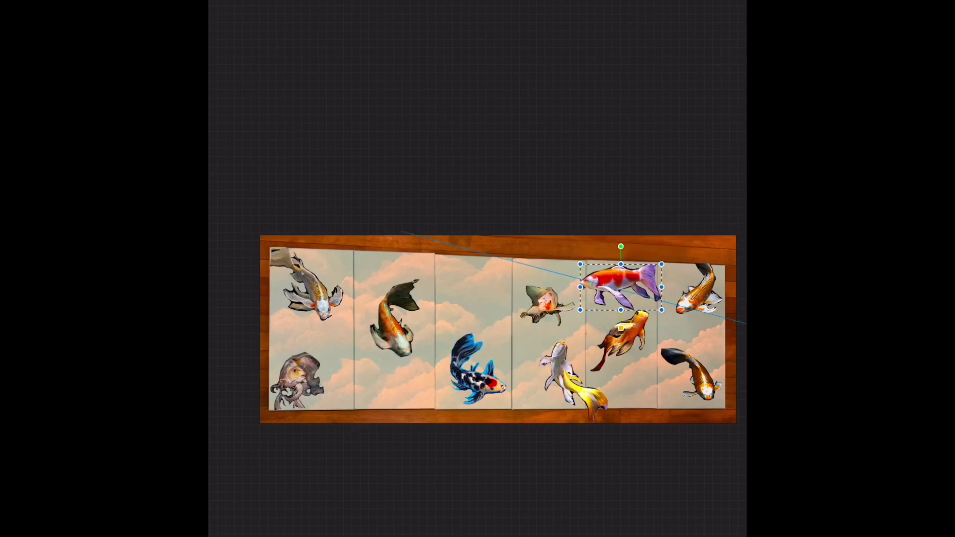
drag(610, 282, 604, 288)
key(Return)
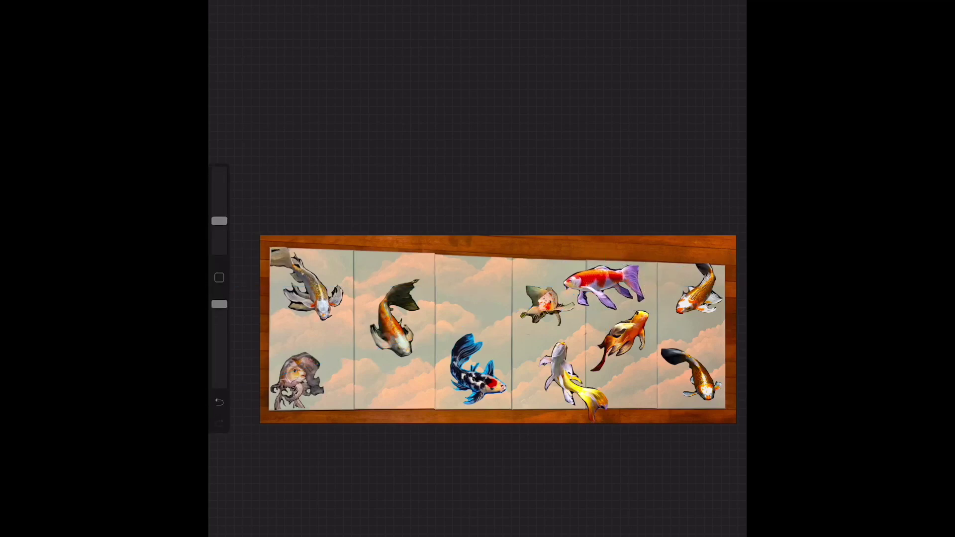
drag(652, 253, 585, 319)
drag(605, 287, 477, 287)
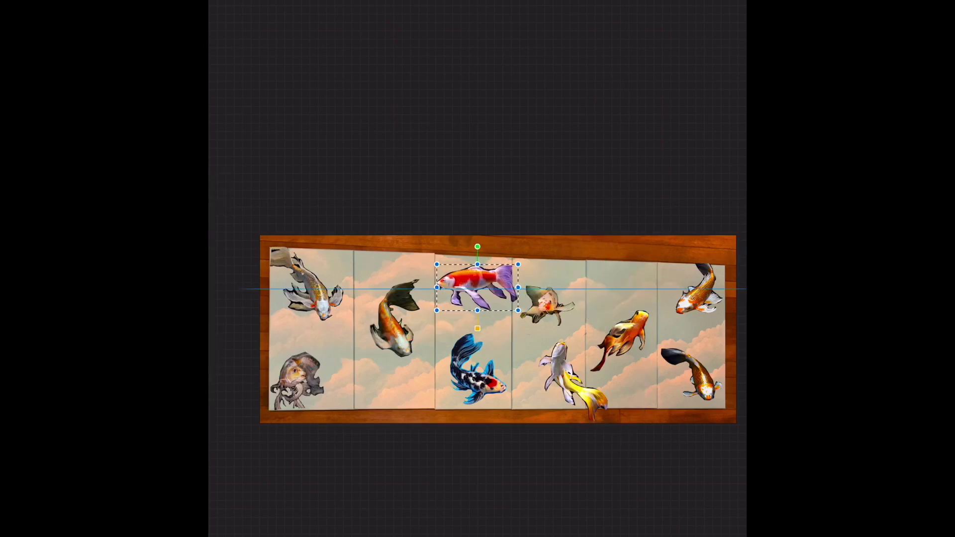
key(Return)
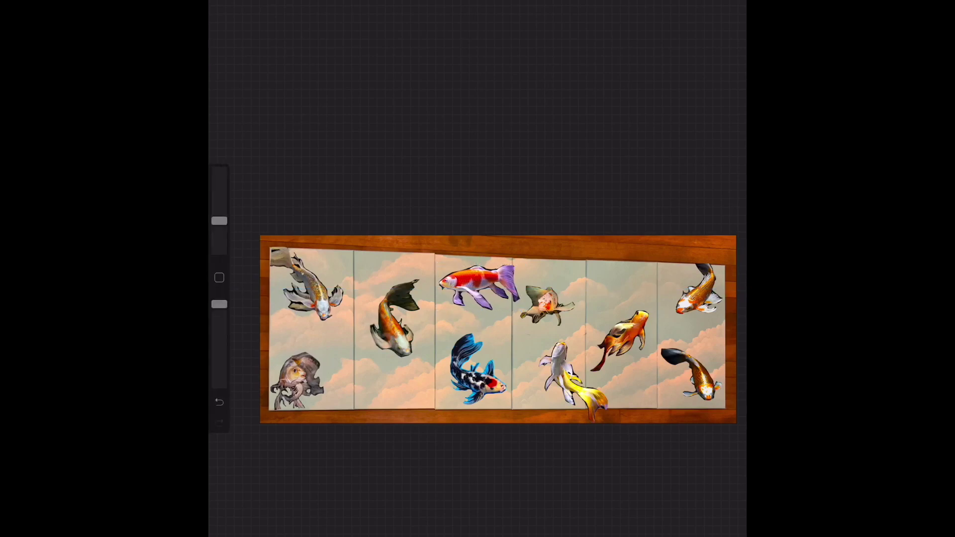
Move the orange goldfish up on the fifth panel.
key(l)
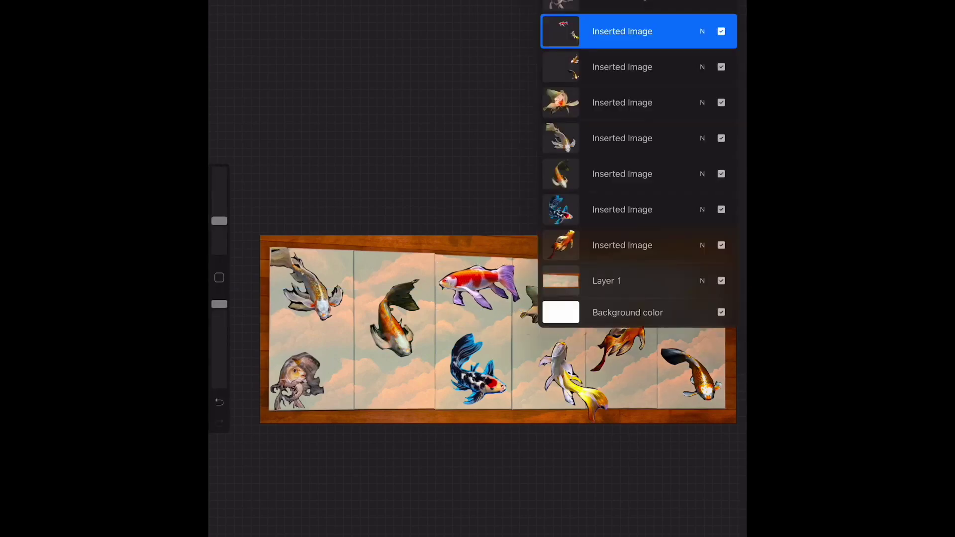
click(622, 245)
key(v)
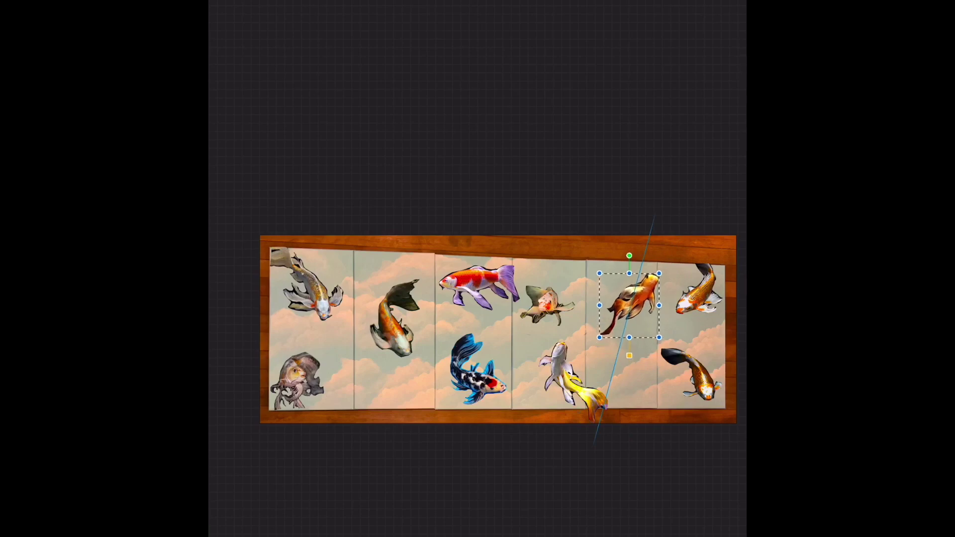
drag(620, 343, 620, 298)
key(l)
Shift the white-yellow koi right onto the fifth panel, raising, enlarging and tilting it.
click(640, 29)
key(Escape)
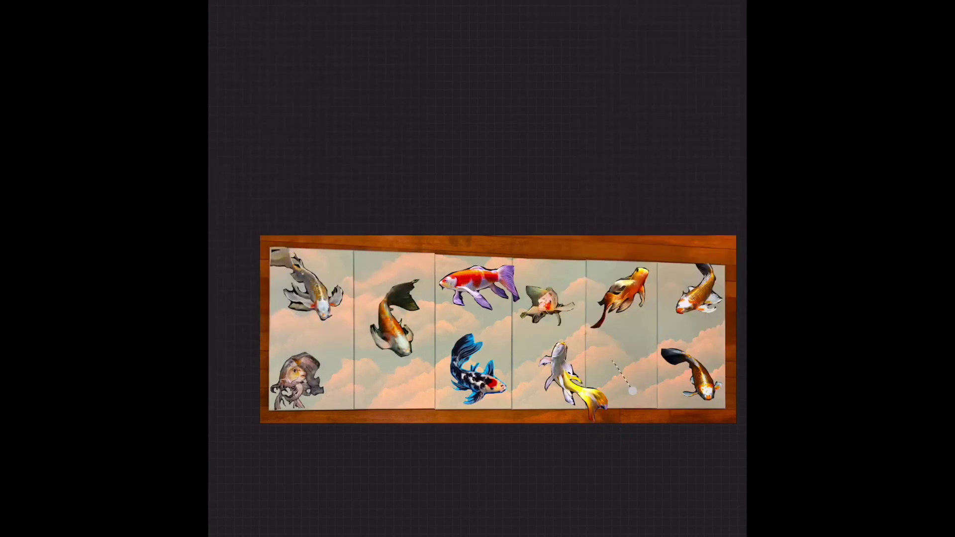
key(v)
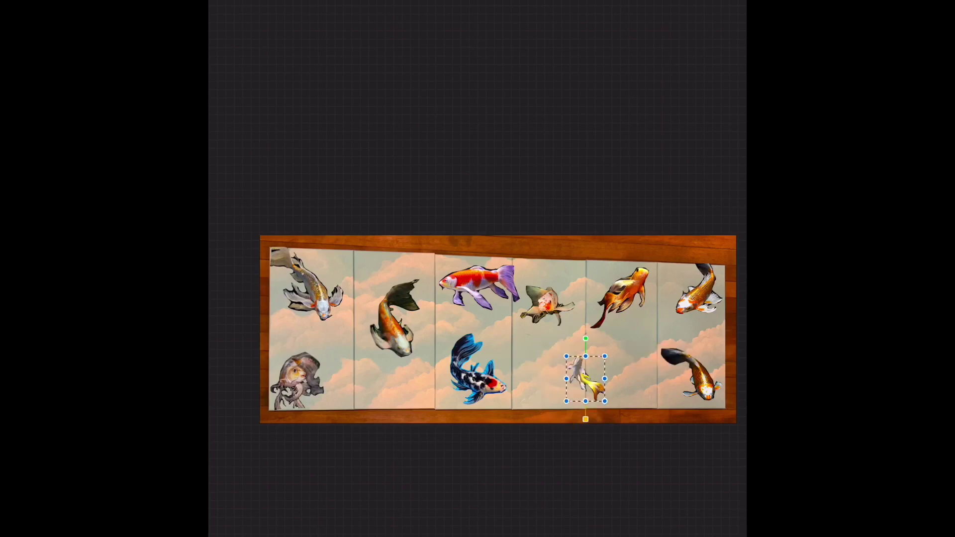
drag(573, 378, 617, 381)
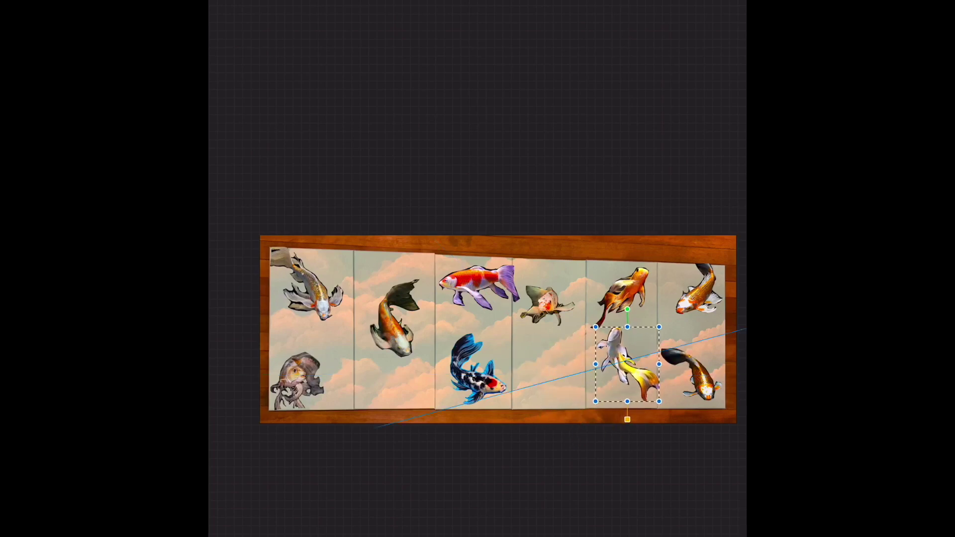
drag(617, 381, 617, 372)
drag(617, 318, 602, 320)
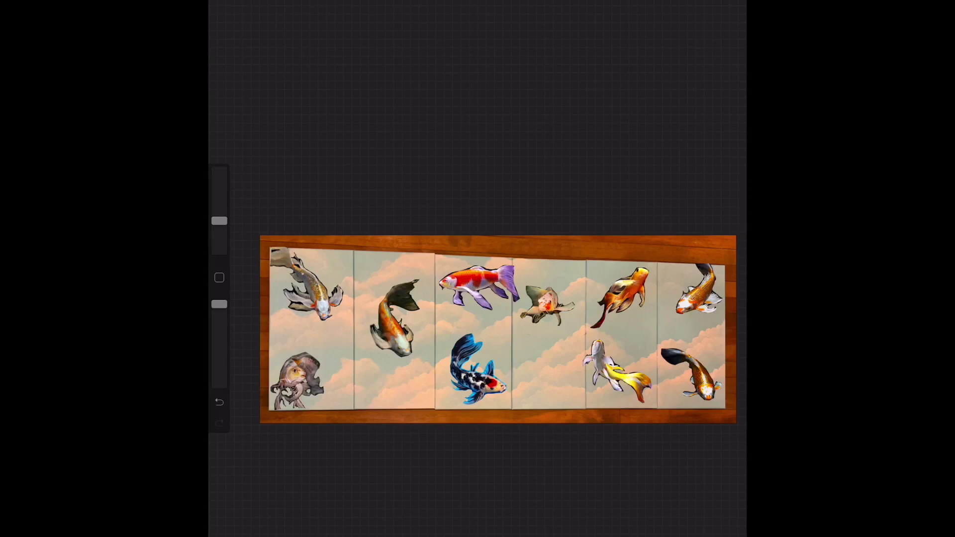
key(v)
click(560, 29)
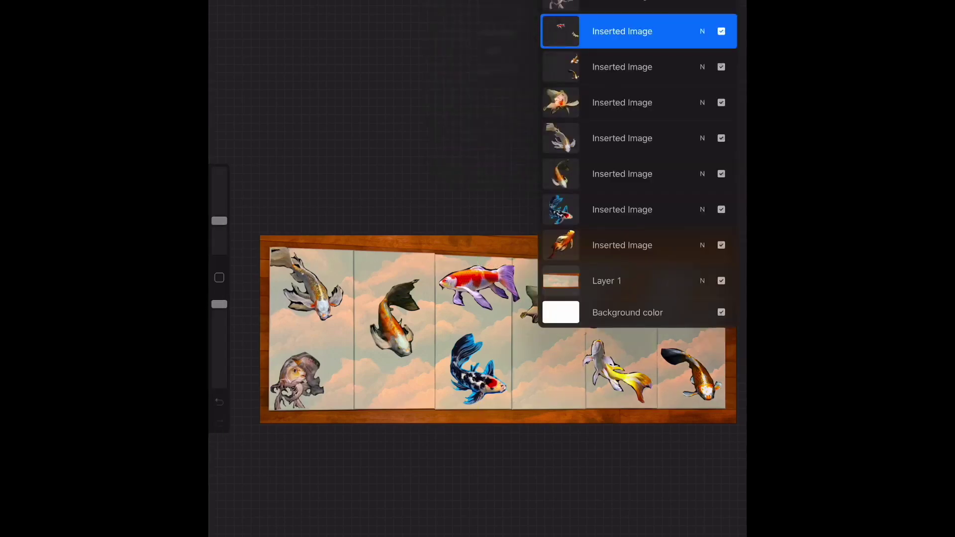
click(348, 149)
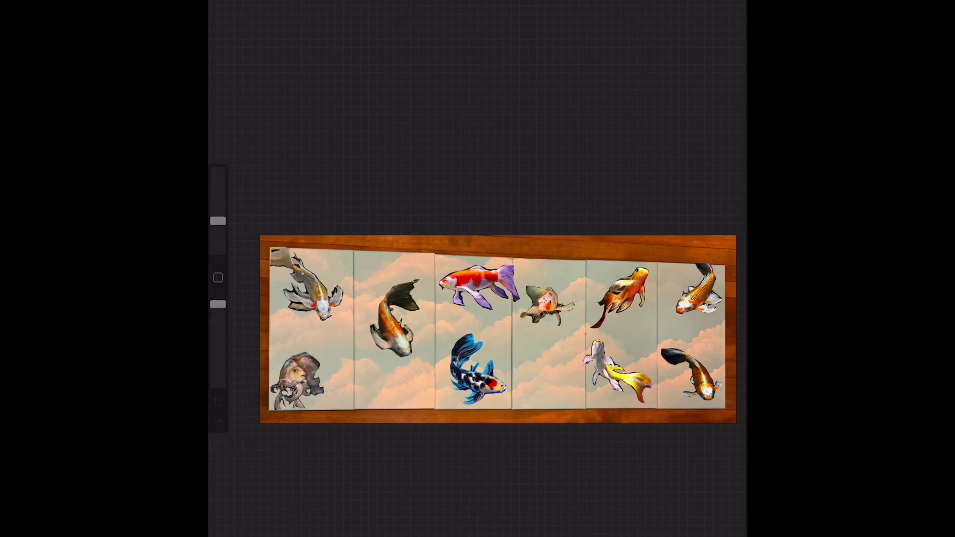
Enlarge the white-yellow koi and nudge it slightly down.
drag(651, 365, 580, 336)
key(v)
drag(661, 405, 663, 419)
drag(621, 378, 620, 382)
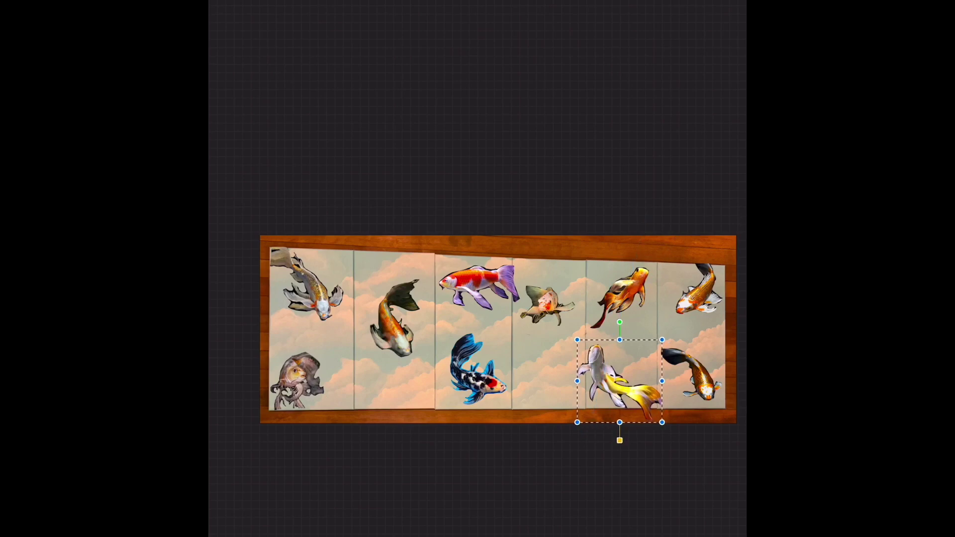
key(v)
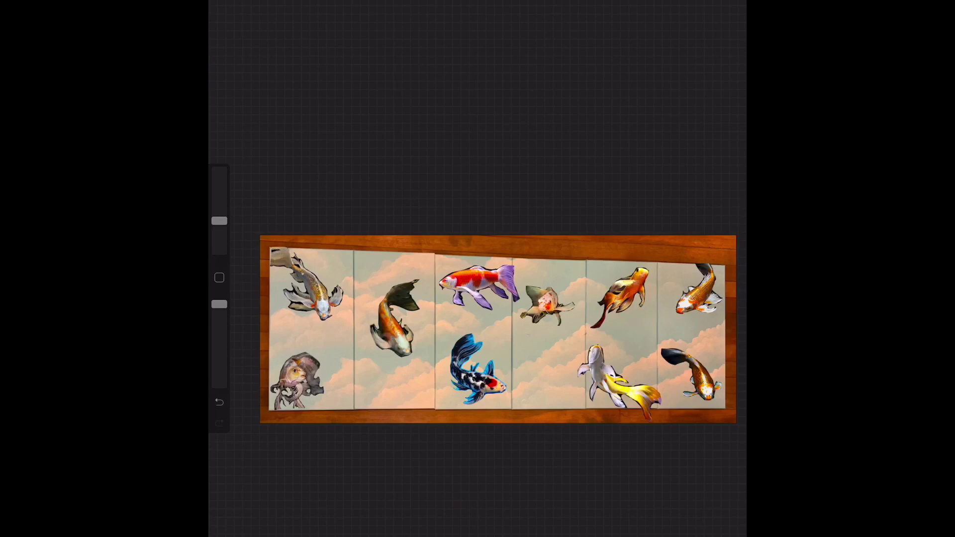
Enlarge the blue koi, then reselect the top layer.
click(647, 207)
drag(450, 332, 443, 324)
key(v)
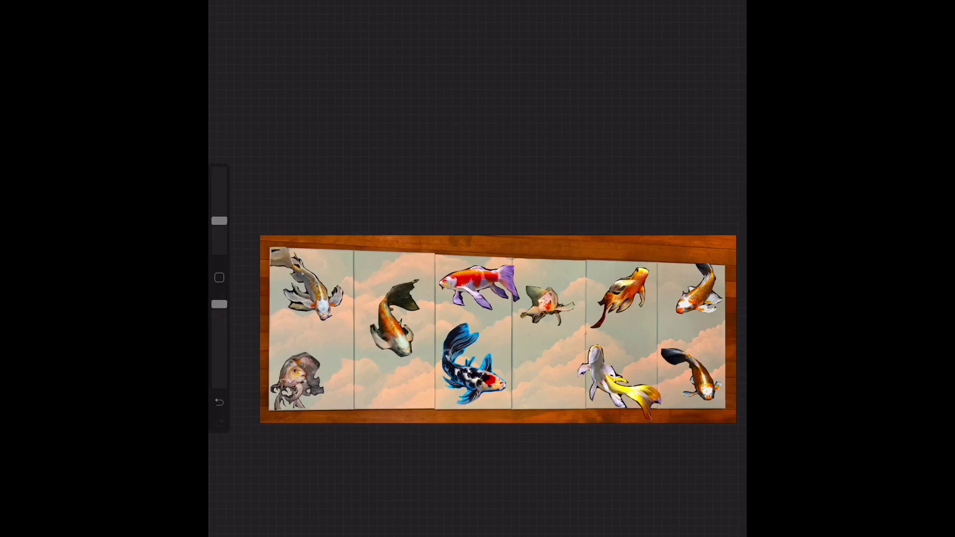
key(l)
click(622, 31)
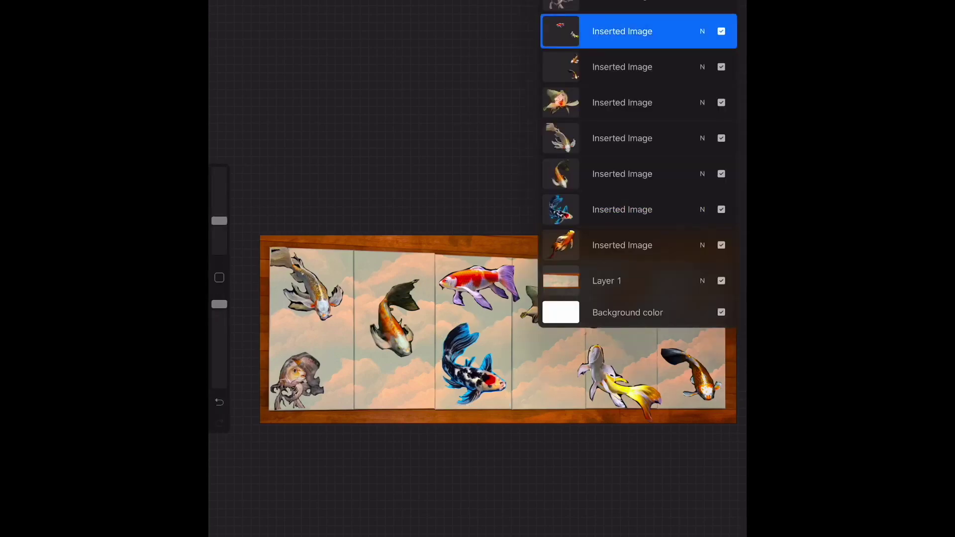
key(b)
key(Escape)
scroll(617, 378, up, 5)
scroll(488, 224, down, 1)
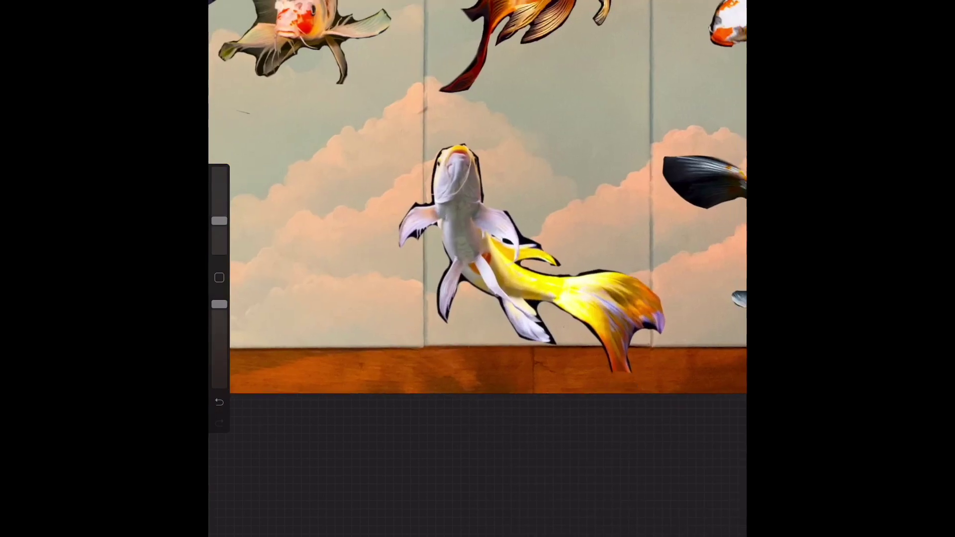
scroll(477, 224, down, 10)
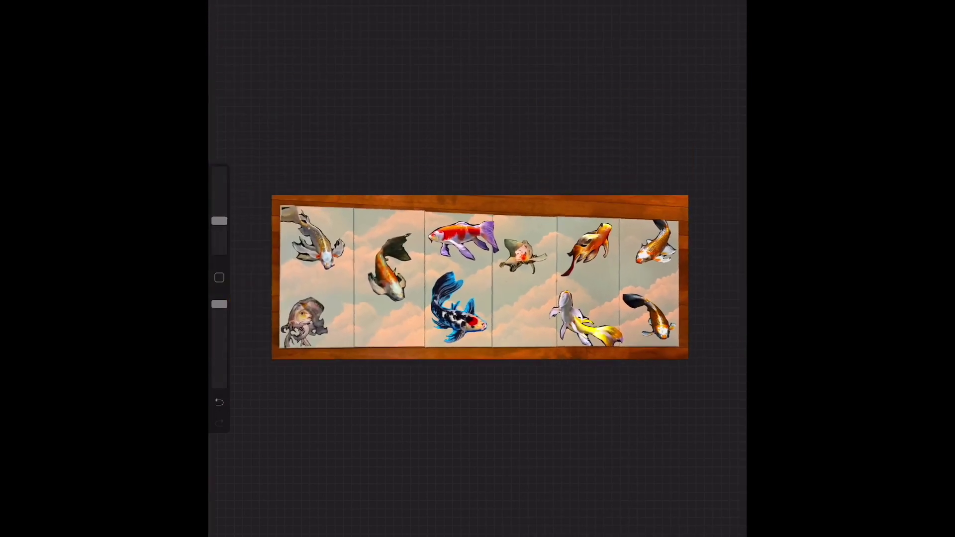
Move the fourth-panel koi slightly lower.
key(l)
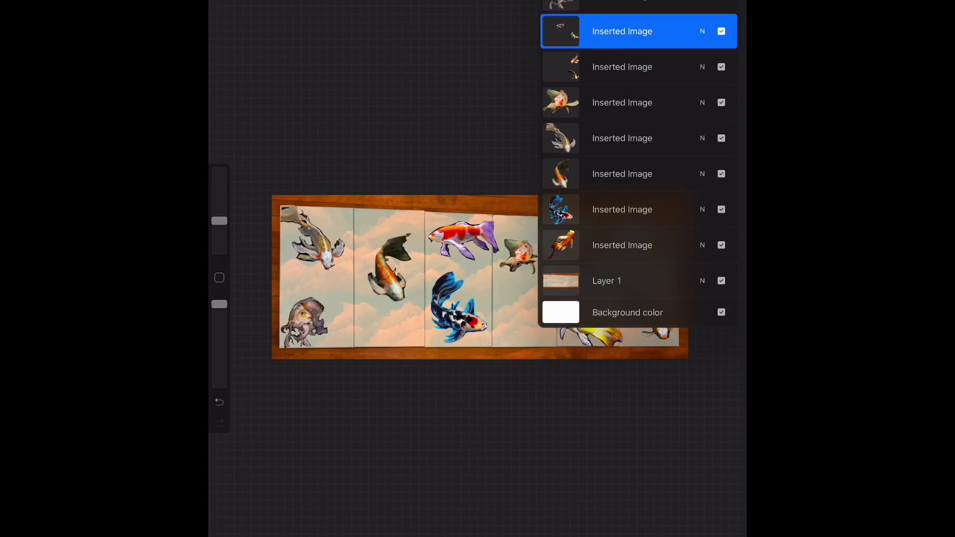
click(622, 102)
key(v)
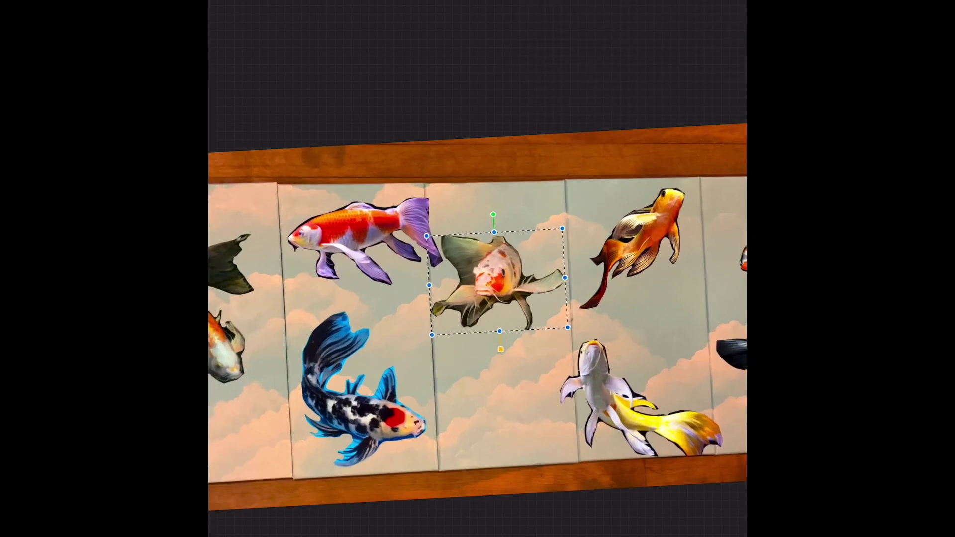
scroll(522, 259, up, 5)
drag(513, 304, 516, 332)
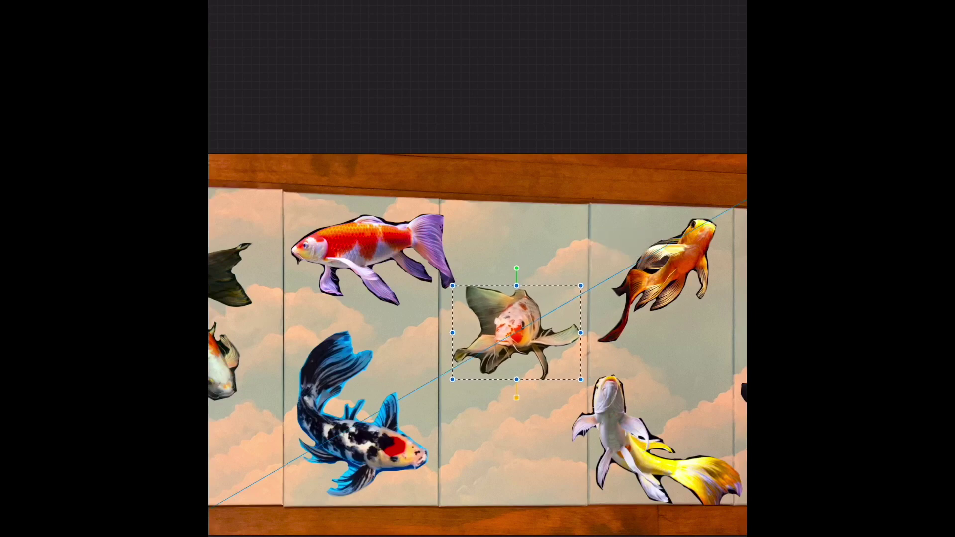
key(v)
scroll(478, 323, up, 2)
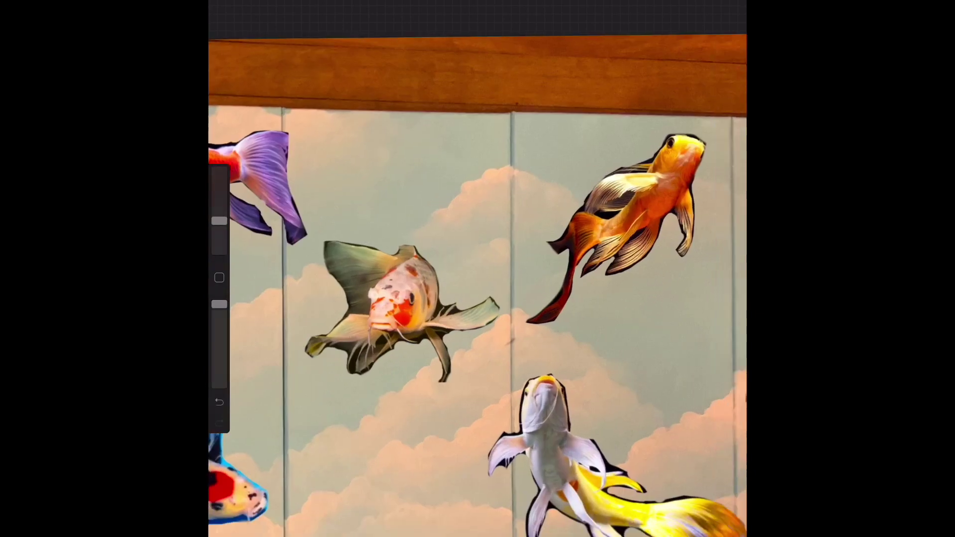
scroll(477, 323, down, 4)
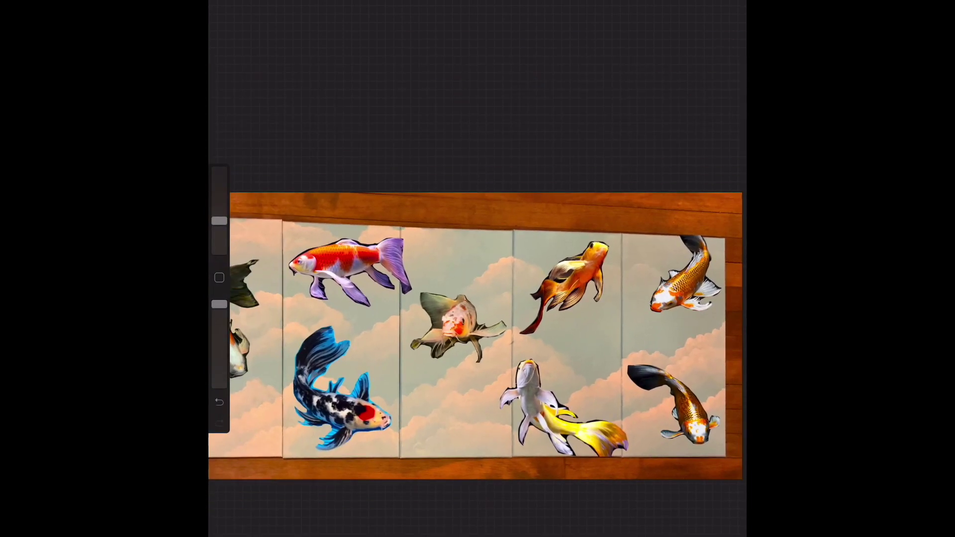
scroll(478, 335, down, 3)
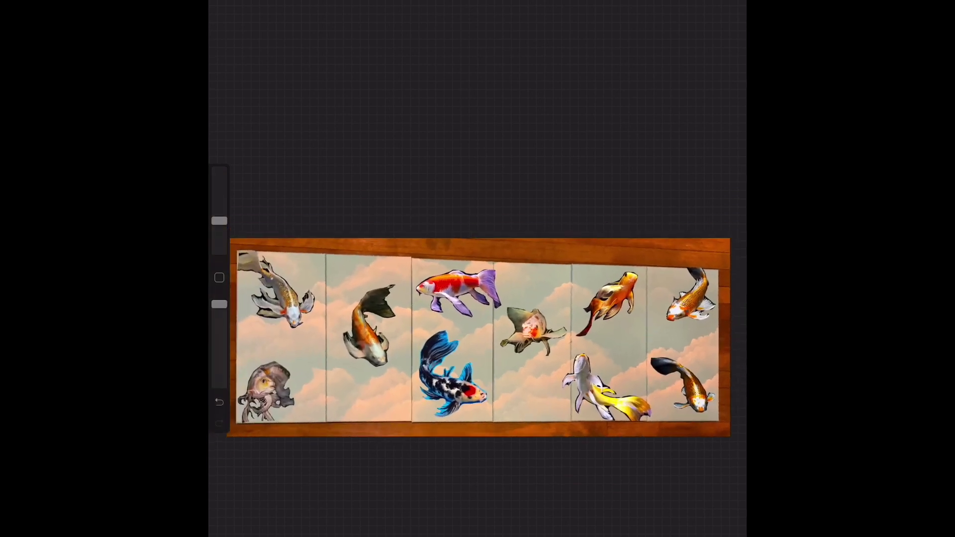